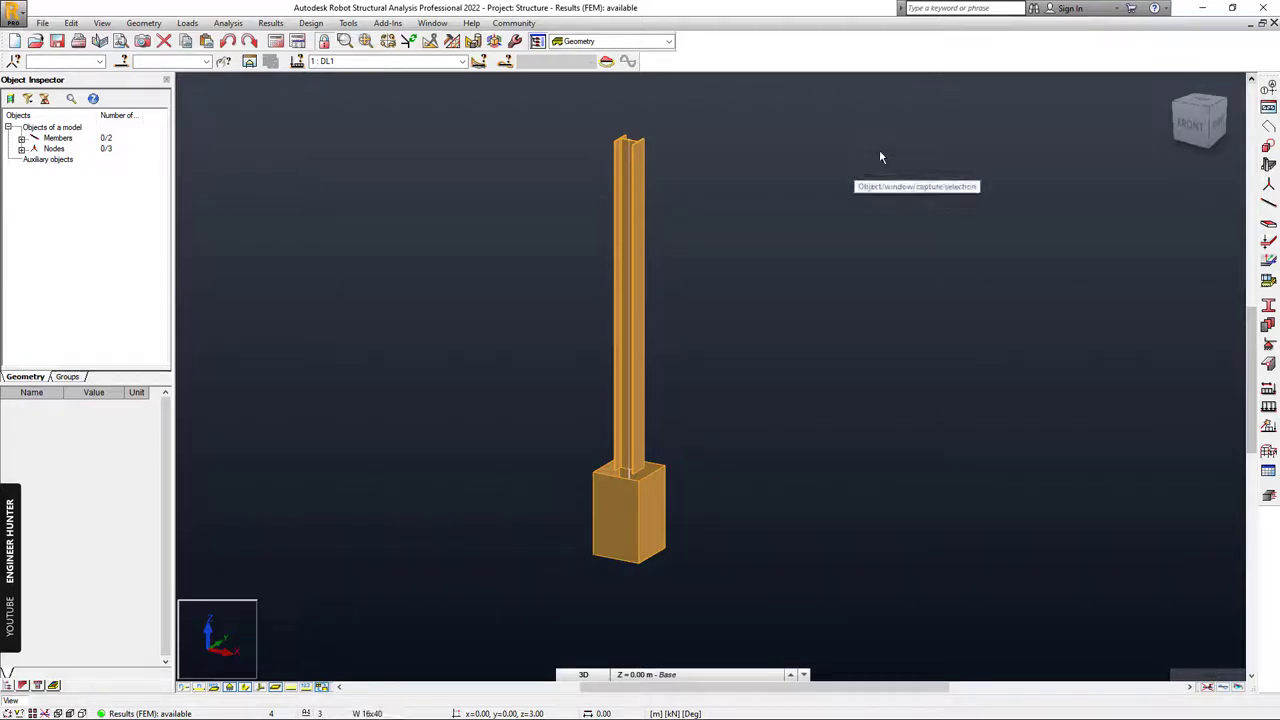
- Review the job preferences and close them without changes
middle_click_drag(806, 277, 840, 283)
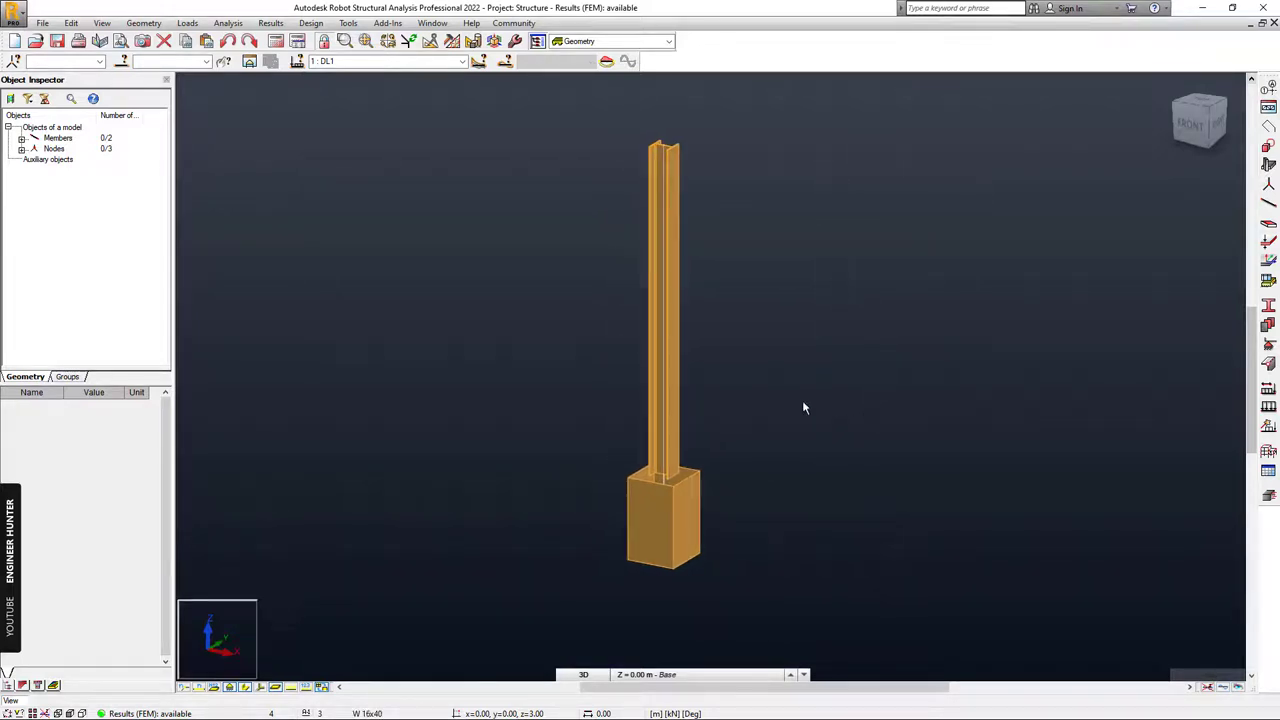
middle_click_drag(805, 345, 819, 348)
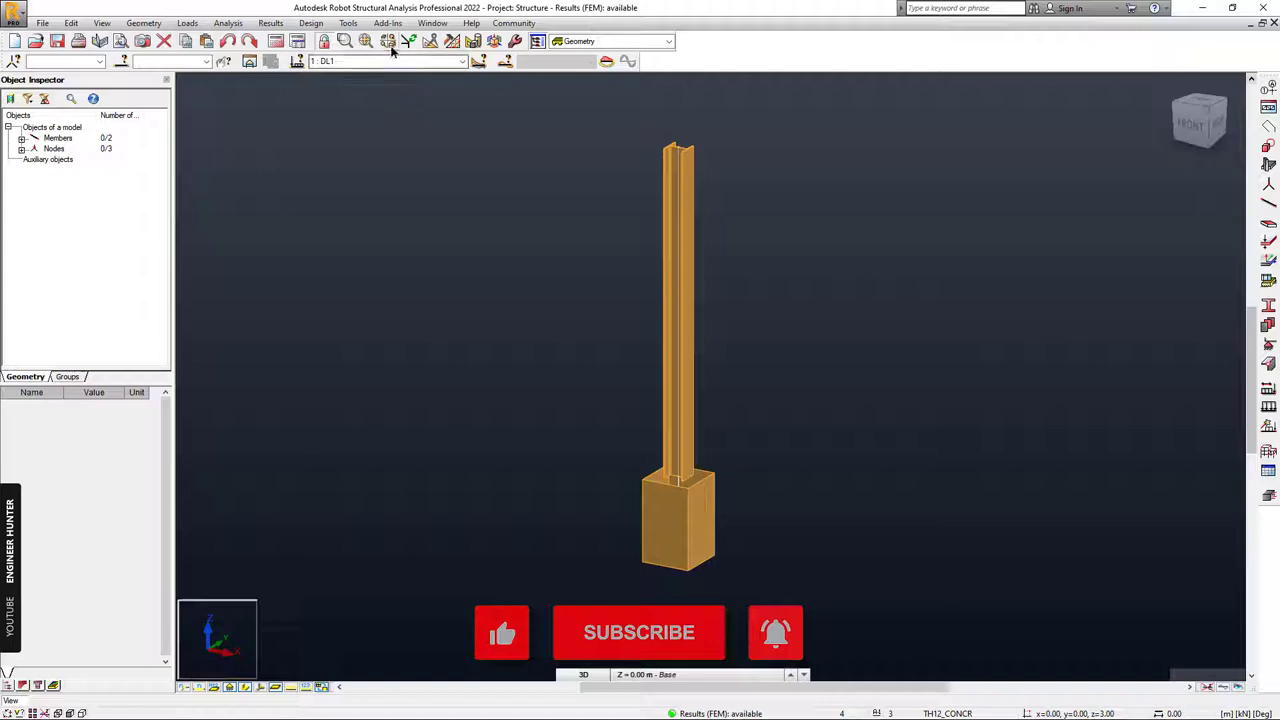
left_click(347, 22)
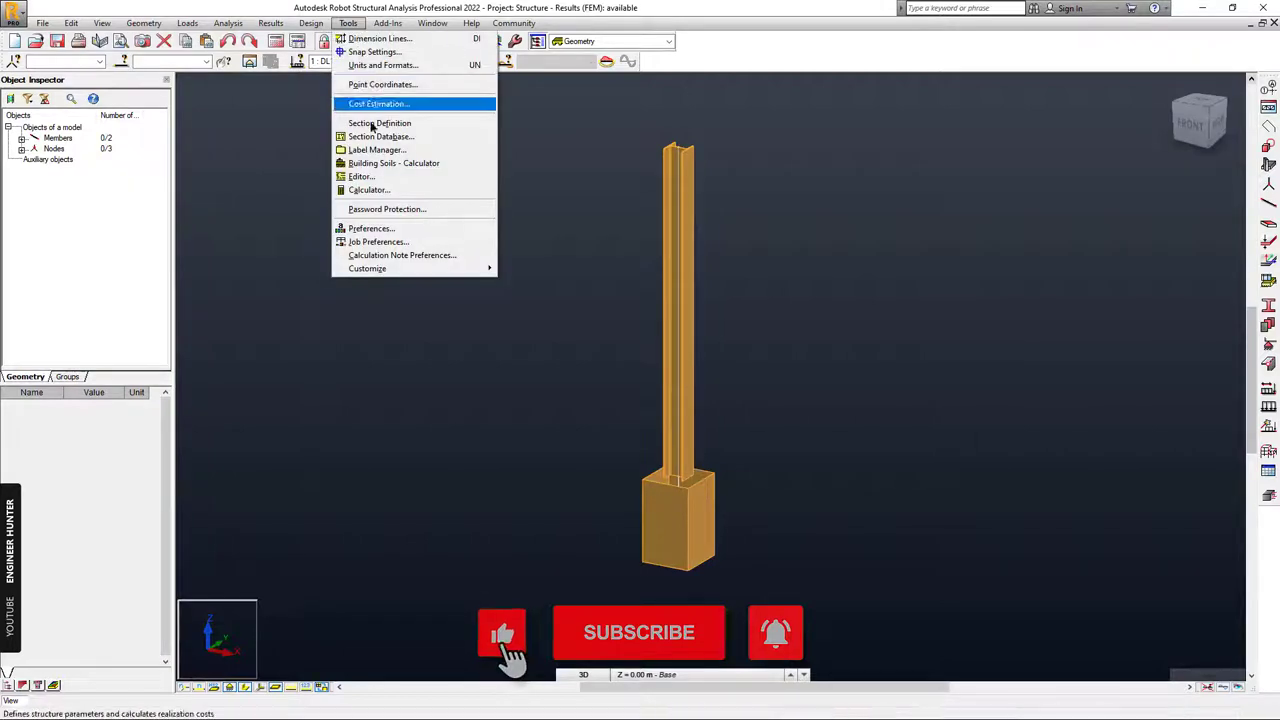
left_click(376, 241)
left_click_drag(523, 257, 859, 224)
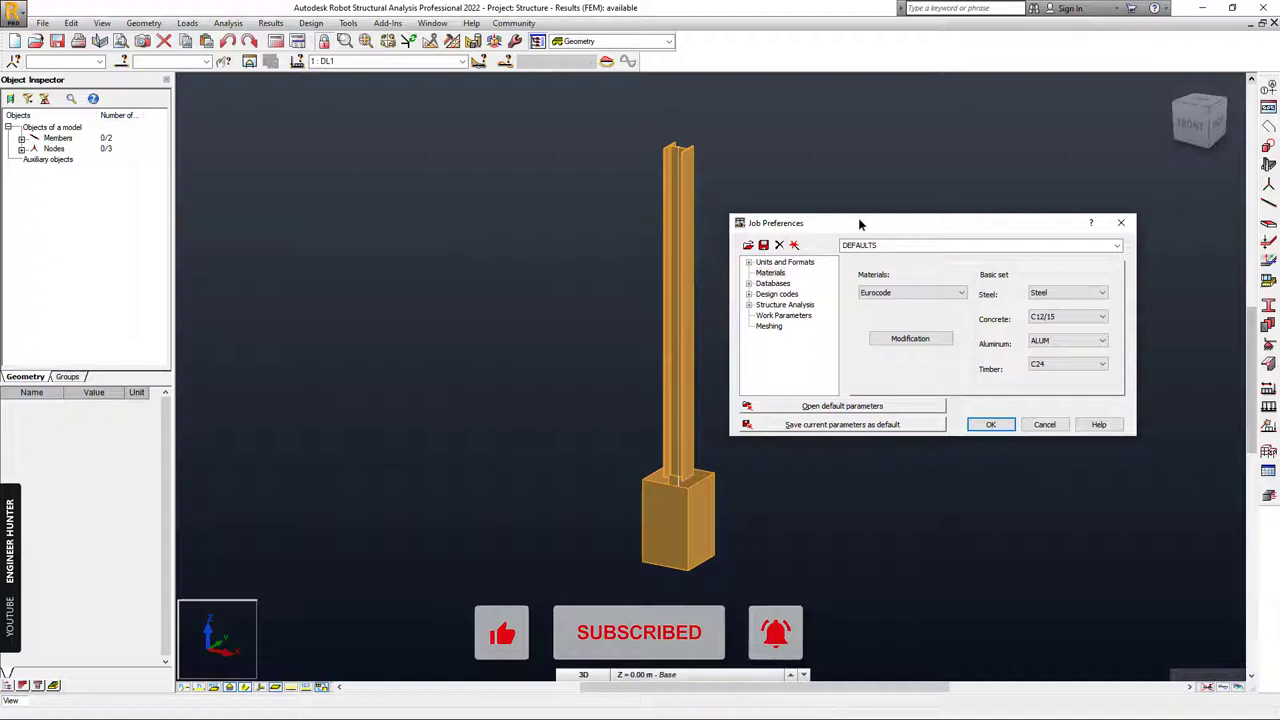
left_click_drag(888, 220, 907, 181)
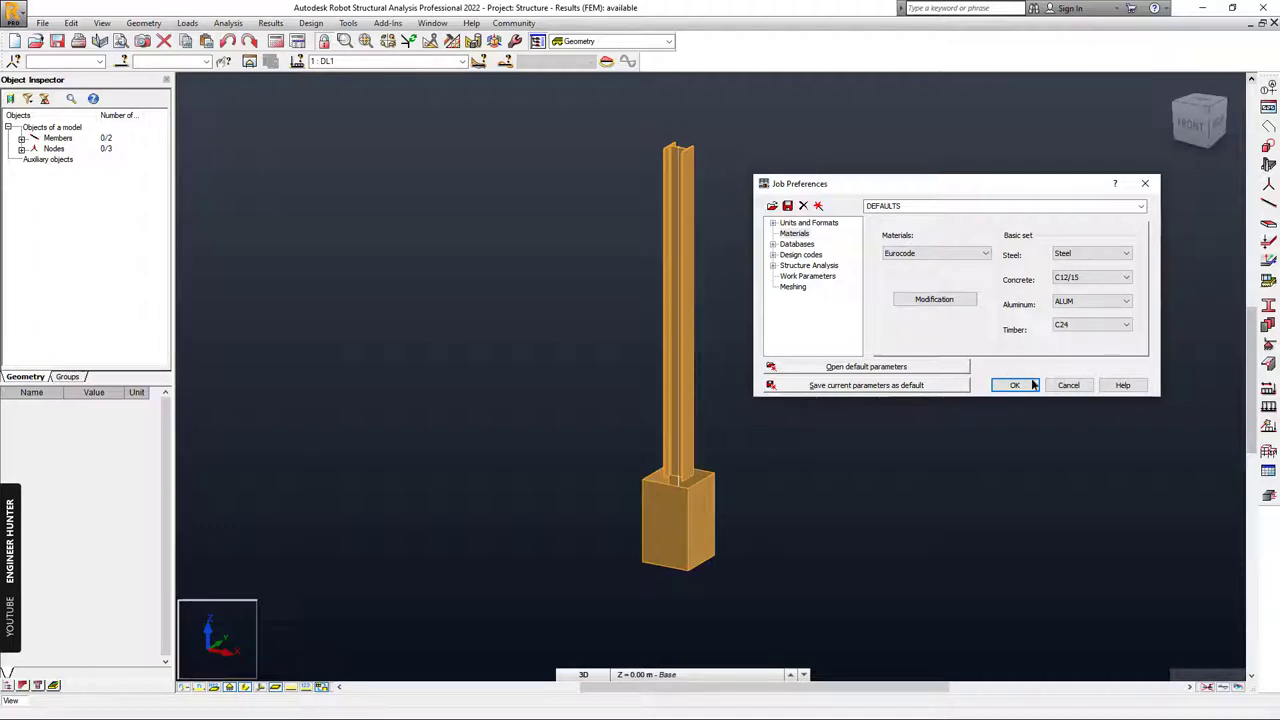
left_click(1066, 387)
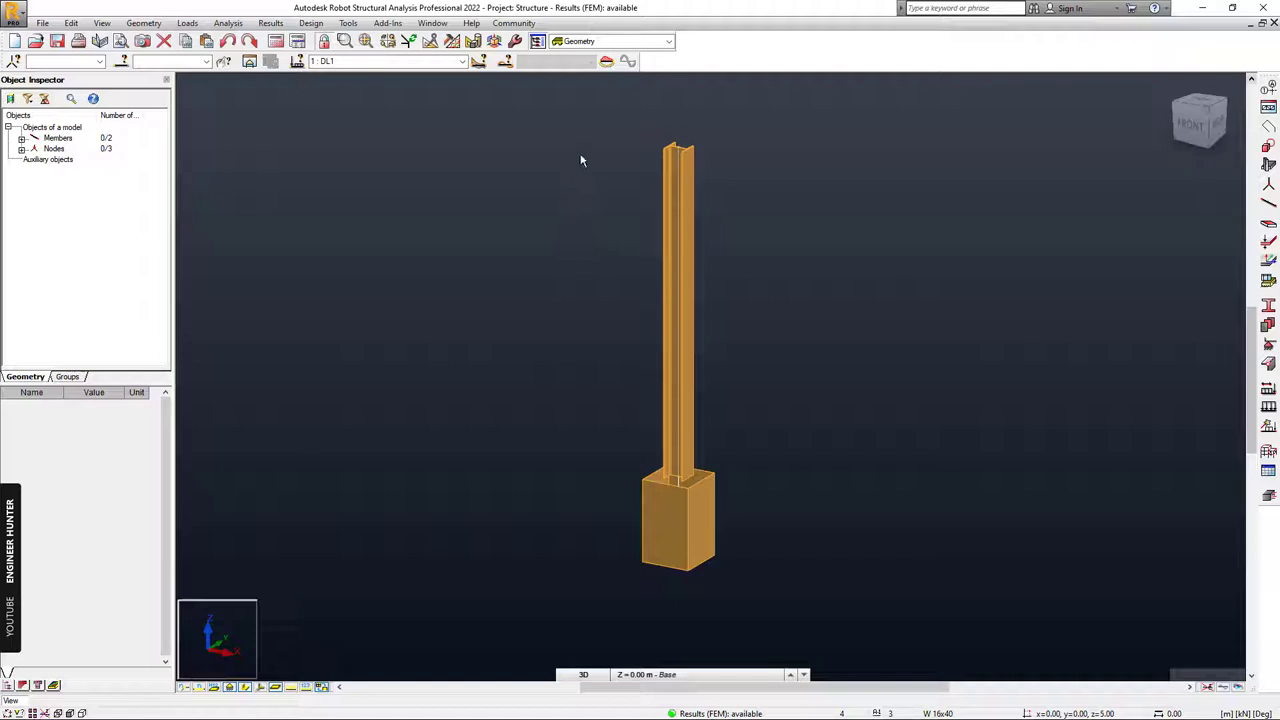
- Switch to the Steel Design > Connections layout and window-select the column and footing
left_click(624, 41)
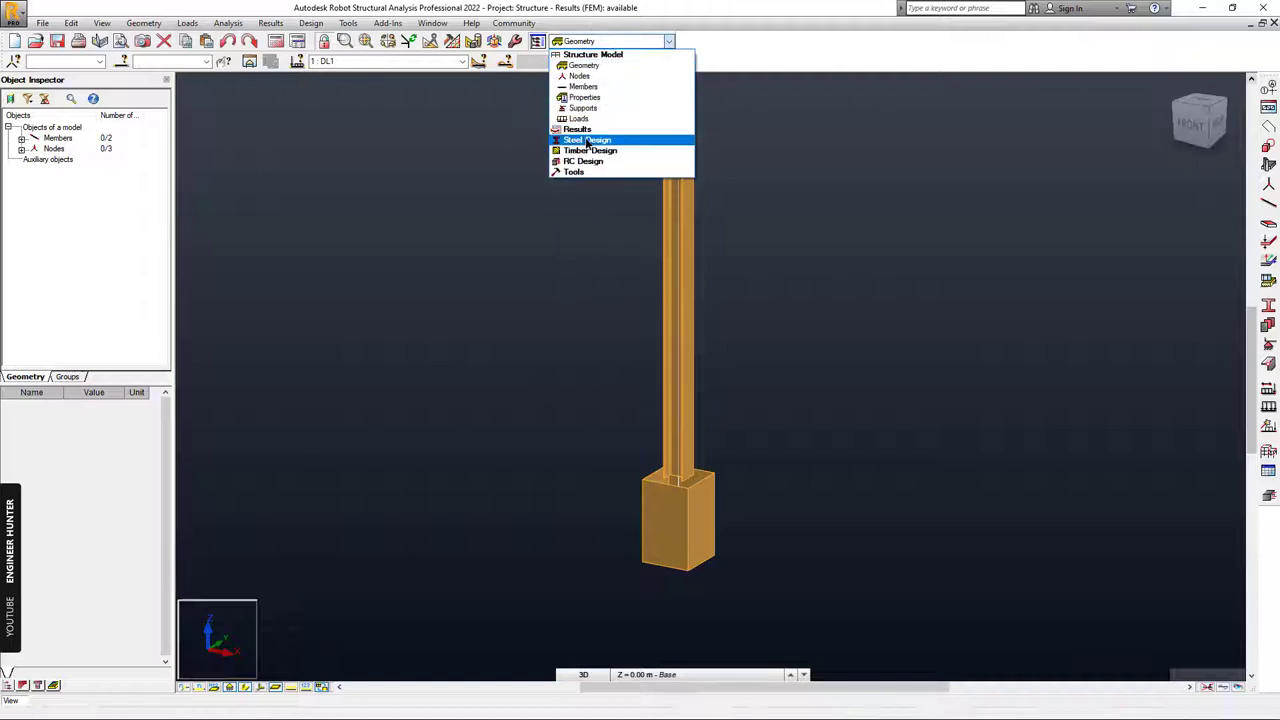
left_click(588, 140)
left_click(590, 99)
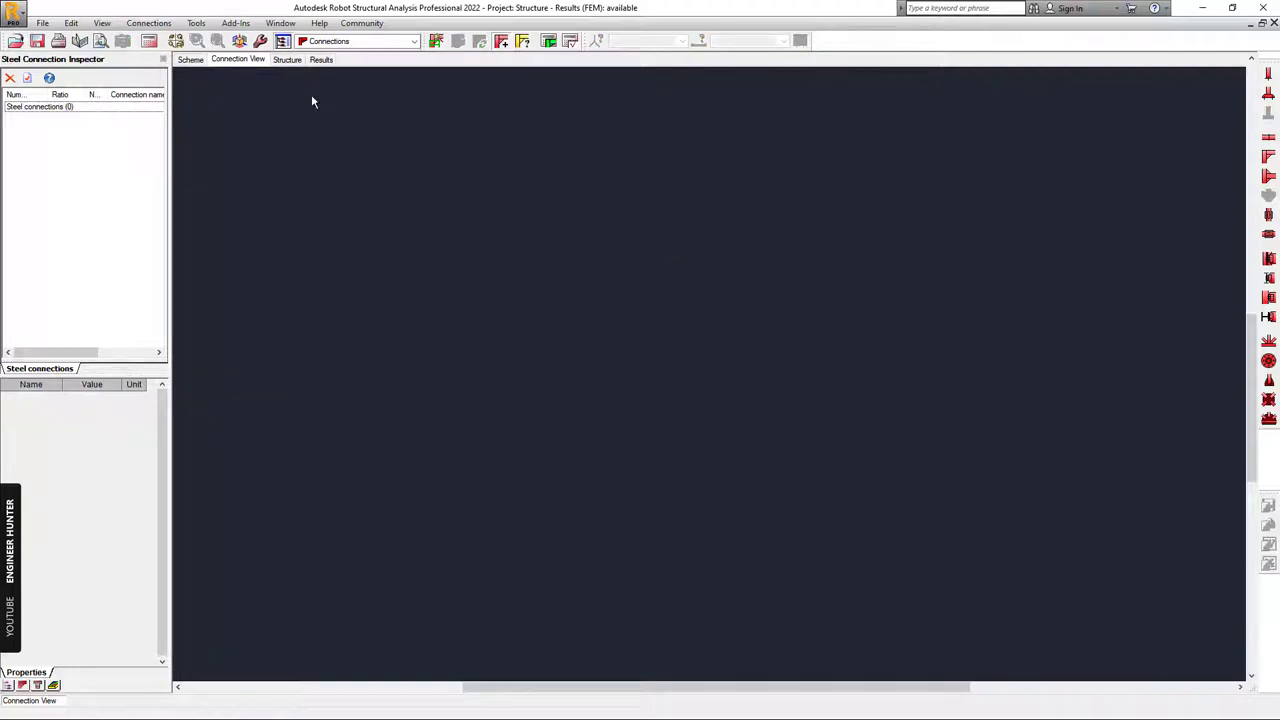
left_click(286, 60)
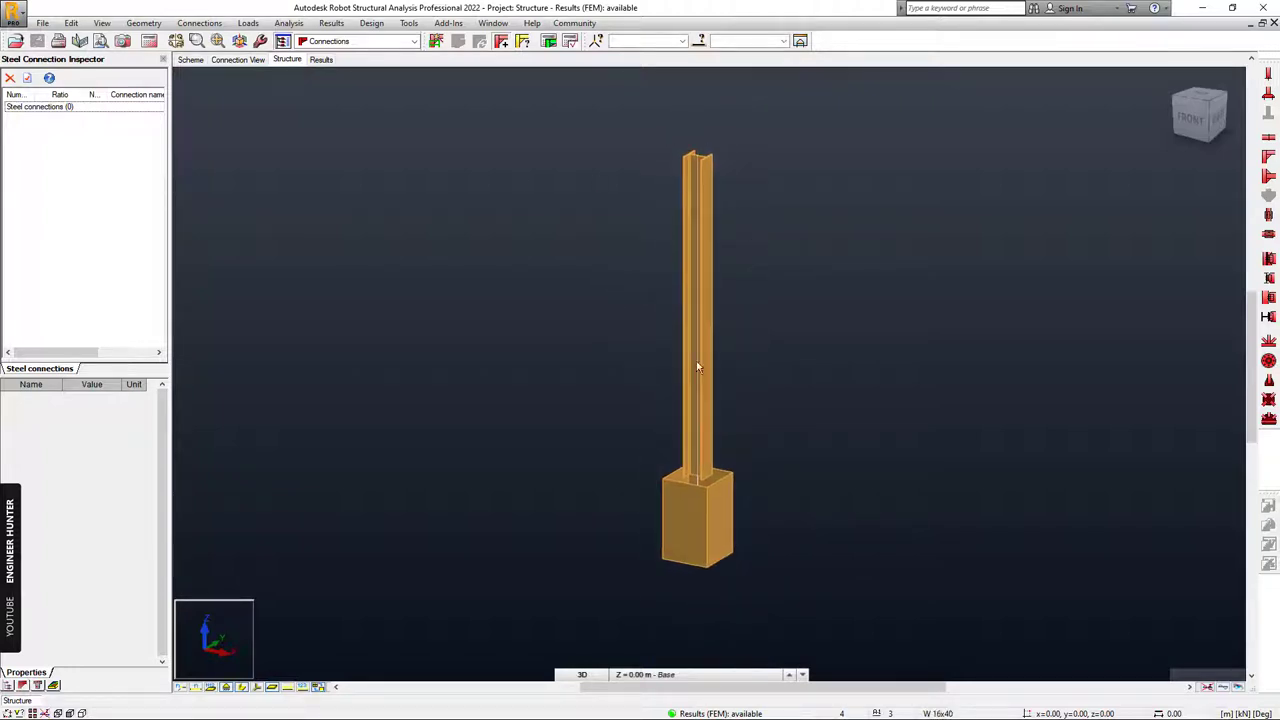
left_click_drag(745, 505, 626, 457)
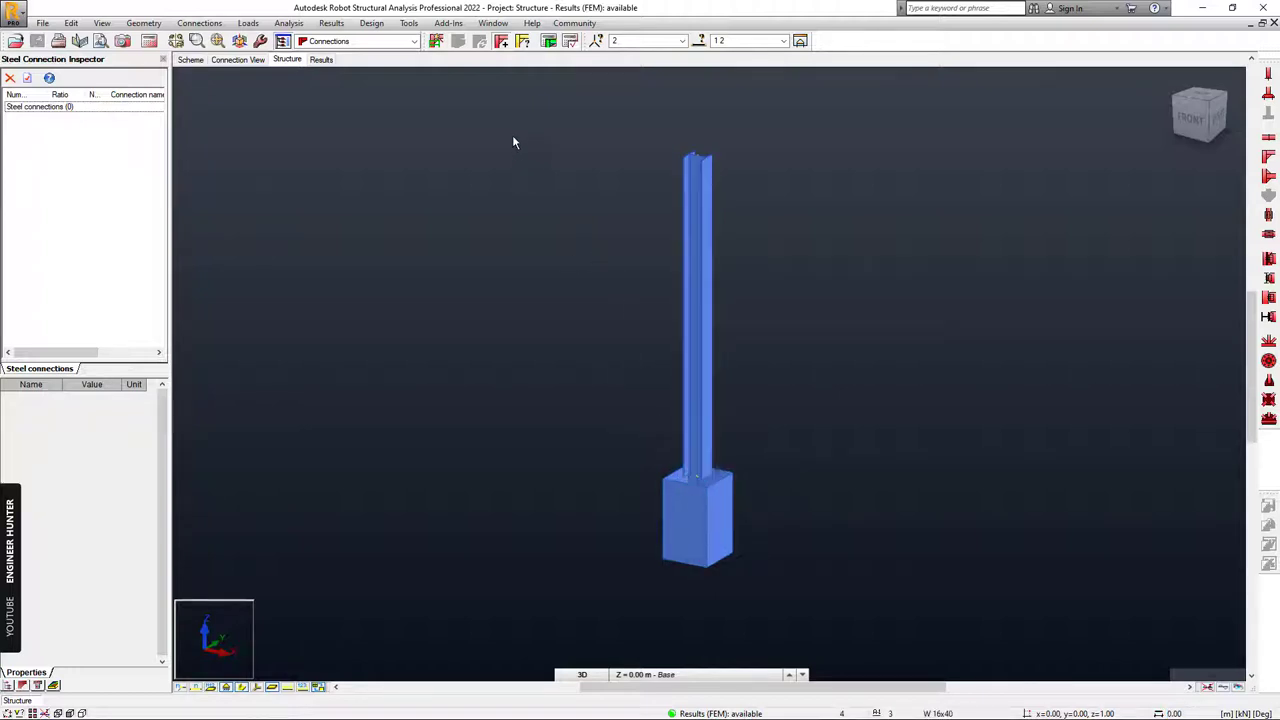
- Create a Fixed column base connection for the selected members with trapezoid plate stiffening
left_click(437, 44)
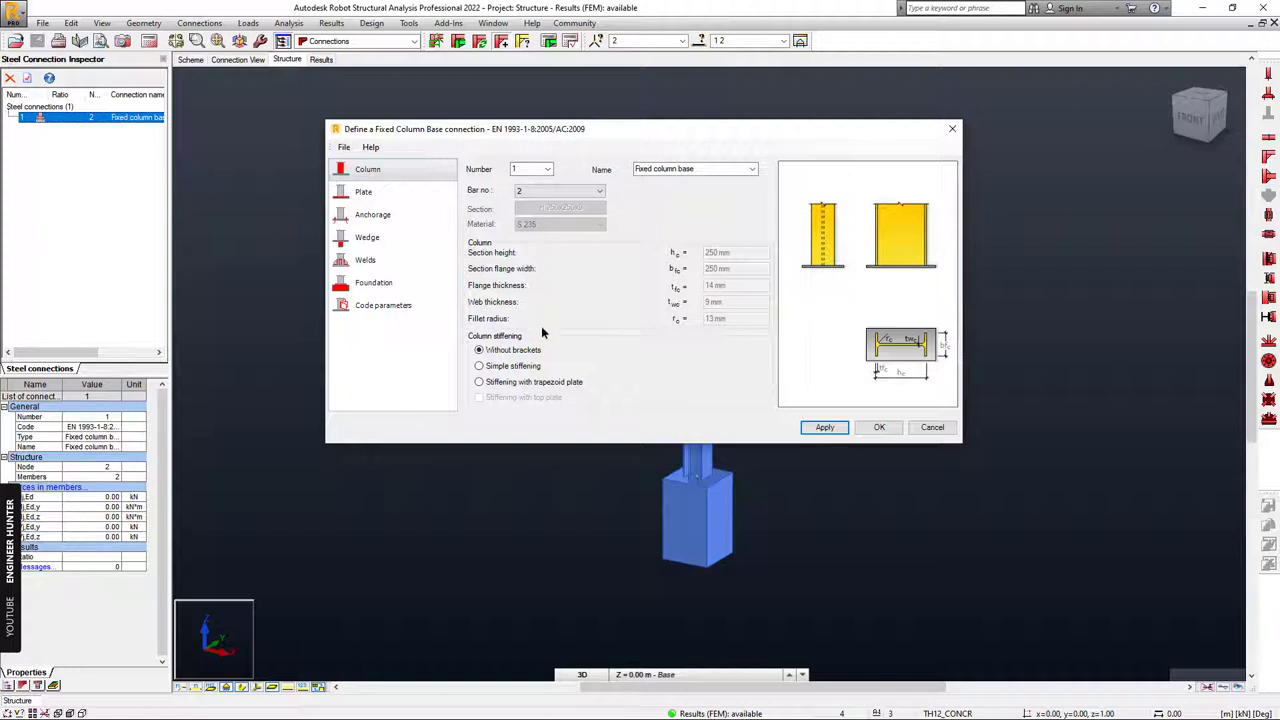
left_click(511, 367)
left_click(505, 382)
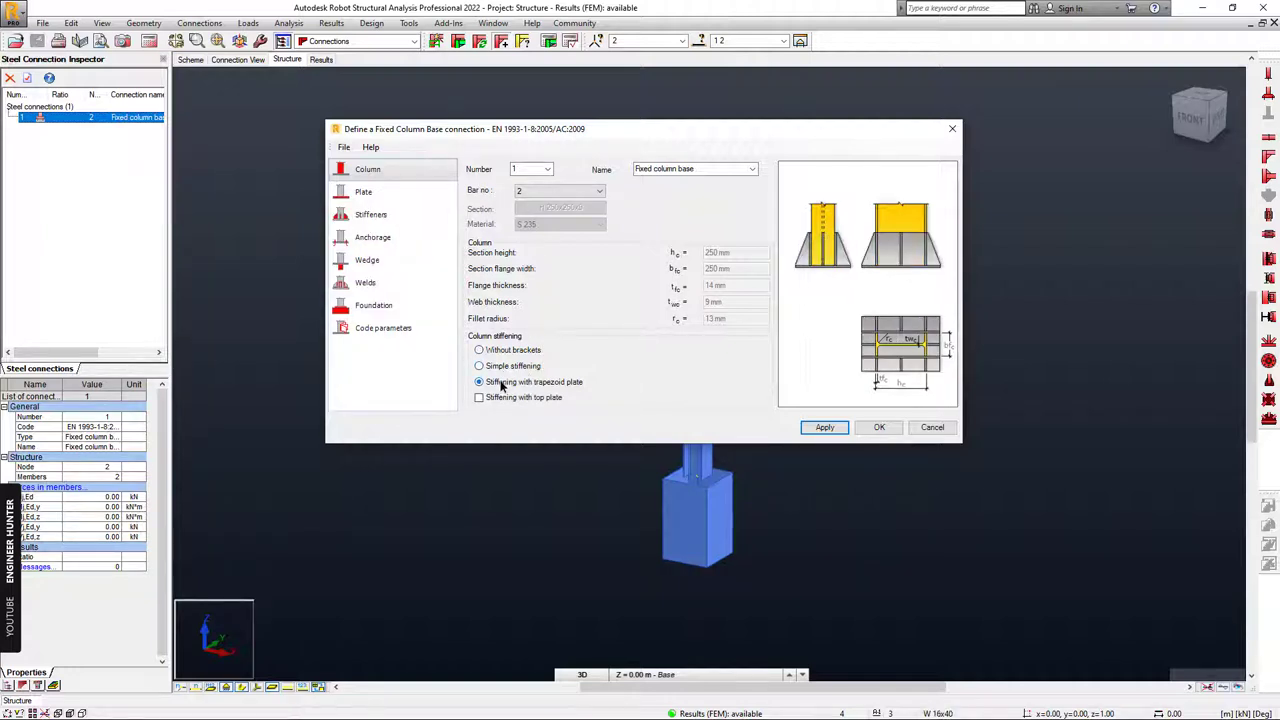
left_click(495, 350)
left_click(510, 366)
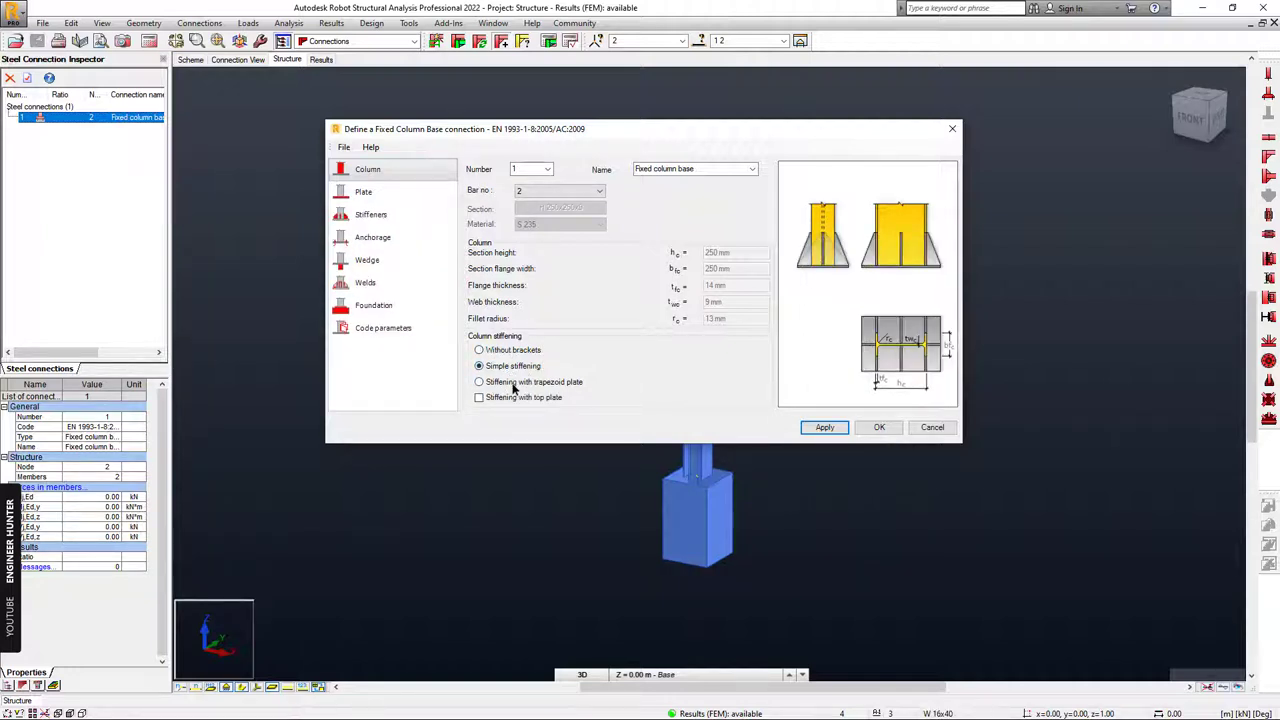
left_click(515, 382)
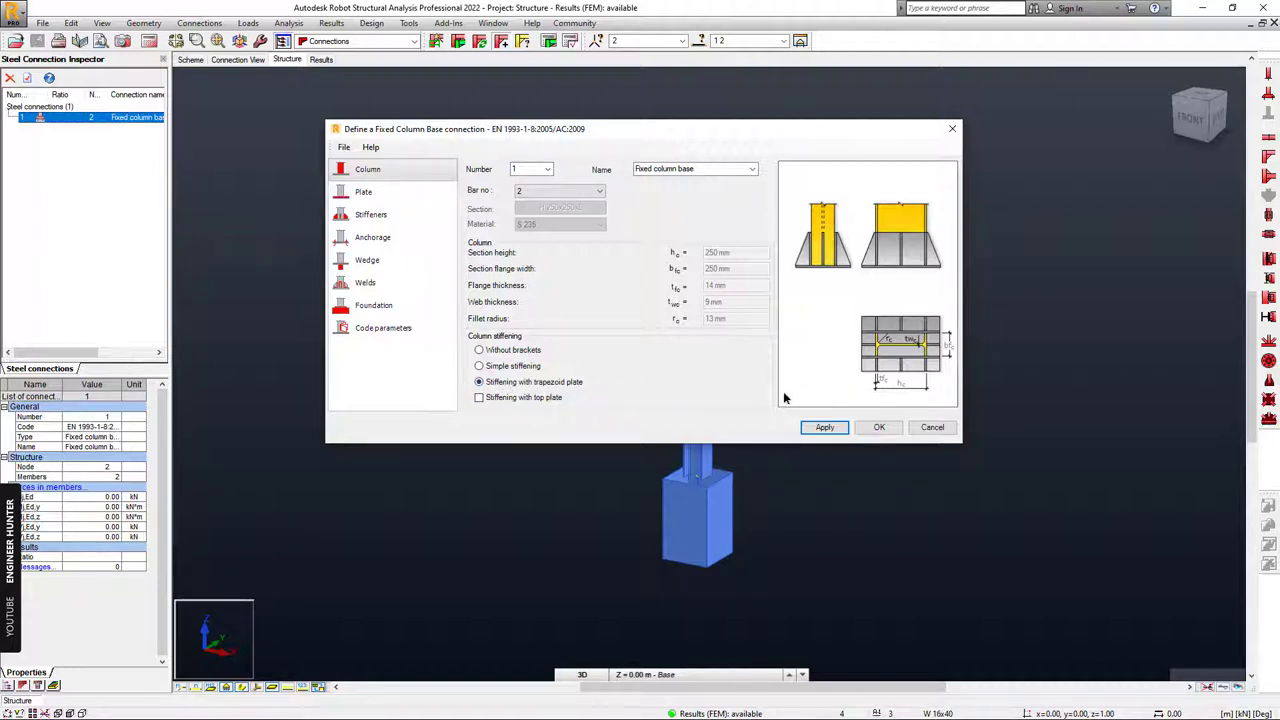
left_click(419, 199)
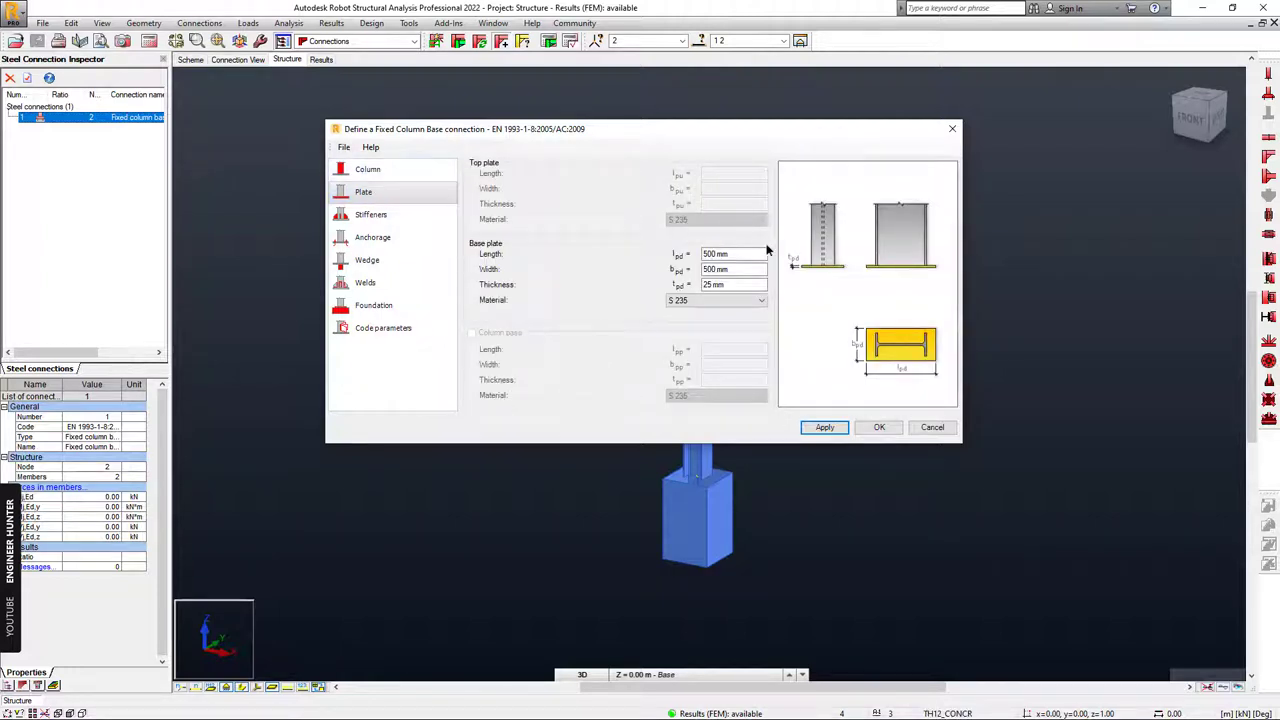
- Show the 3D connection view beside the base plate settings
left_click(752, 254)
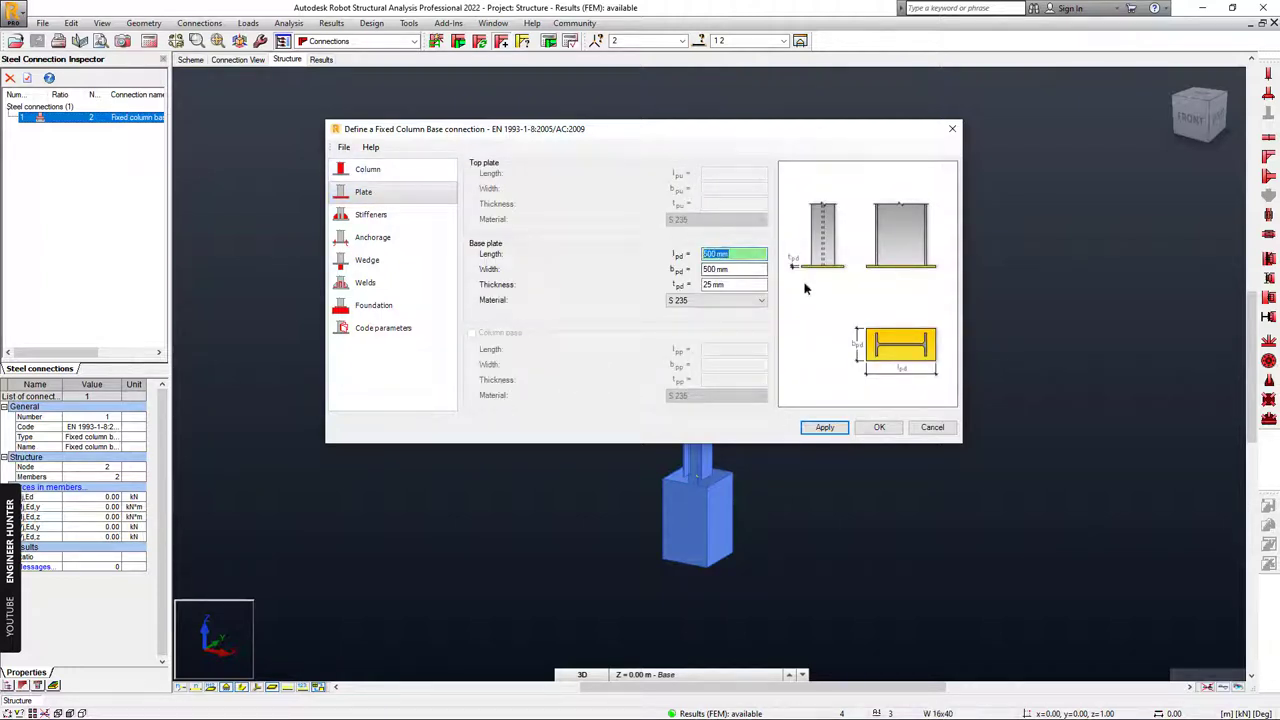
left_click_drag(737, 131, 645, 121)
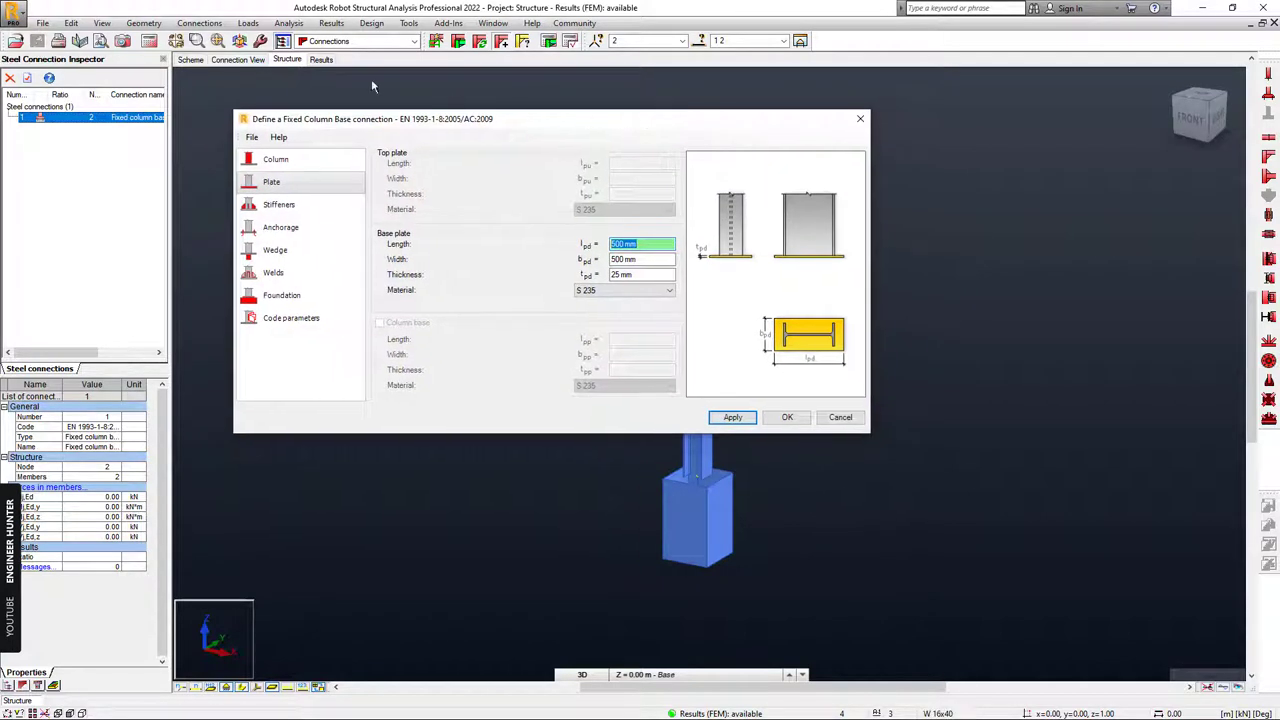
left_click(237, 60)
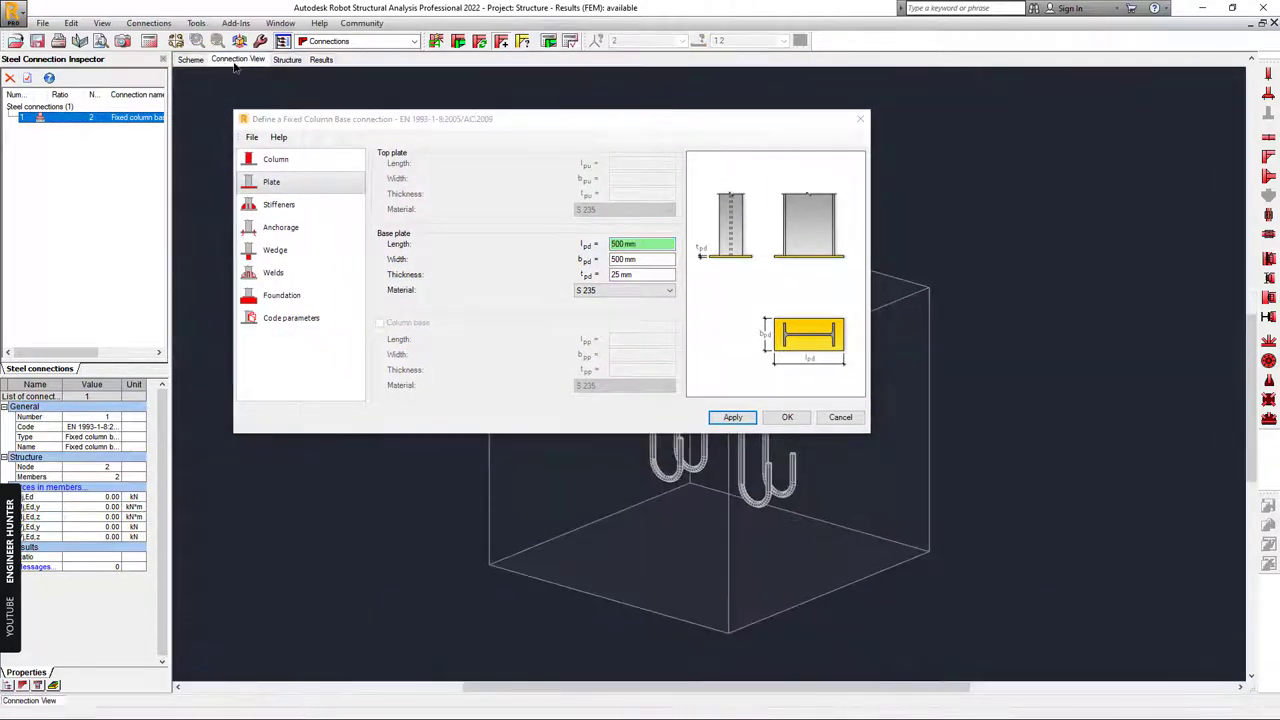
scroll(975, 281, "down", 2)
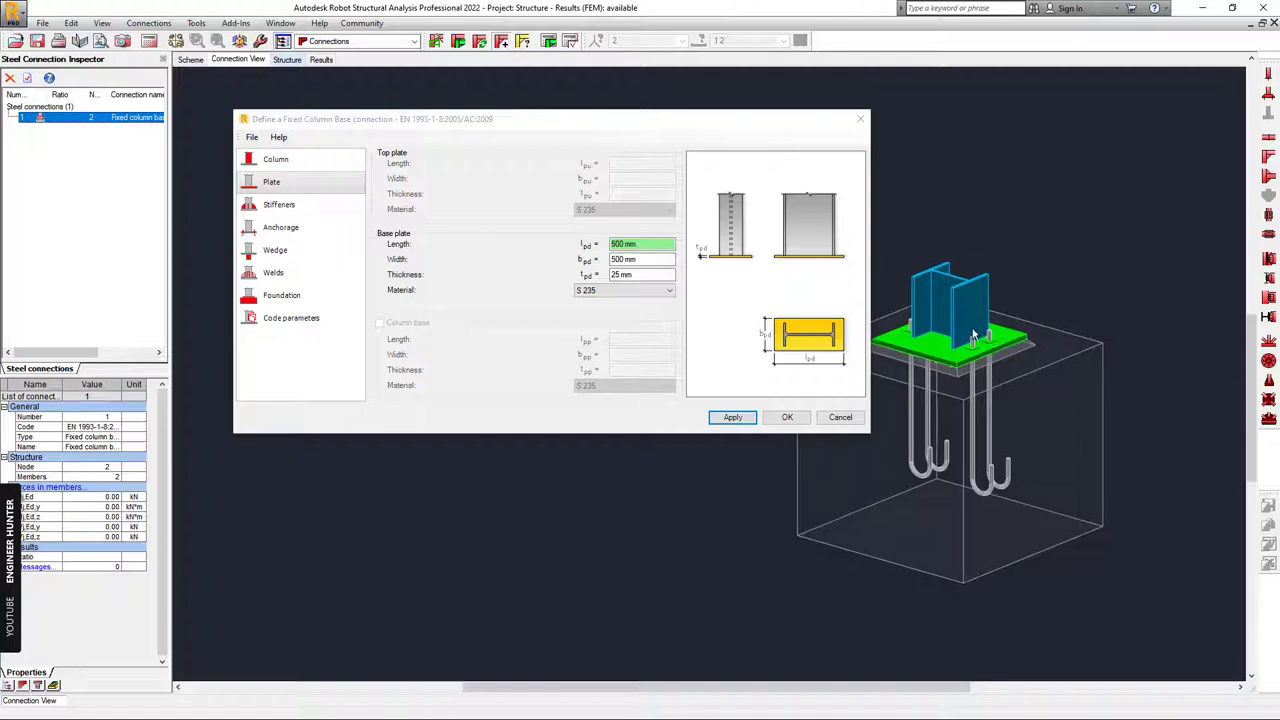
left_click_drag(666, 124, 483, 135)
middle_click_drag(1023, 364, 997, 406, "shift")
scroll(1016, 400, "up", 5)
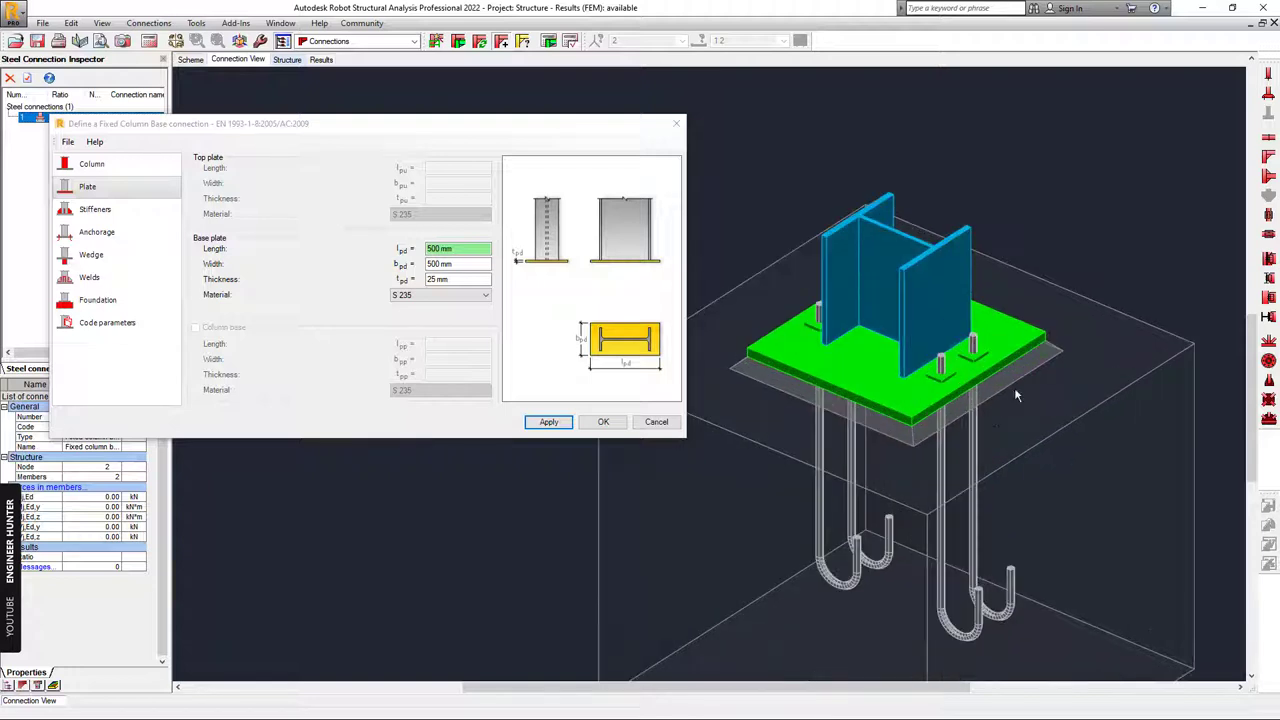
- Set the base plate to 450×450 mm, 20 mm thick in S 235, and apply
left_click_drag(456, 249, 426, 250)
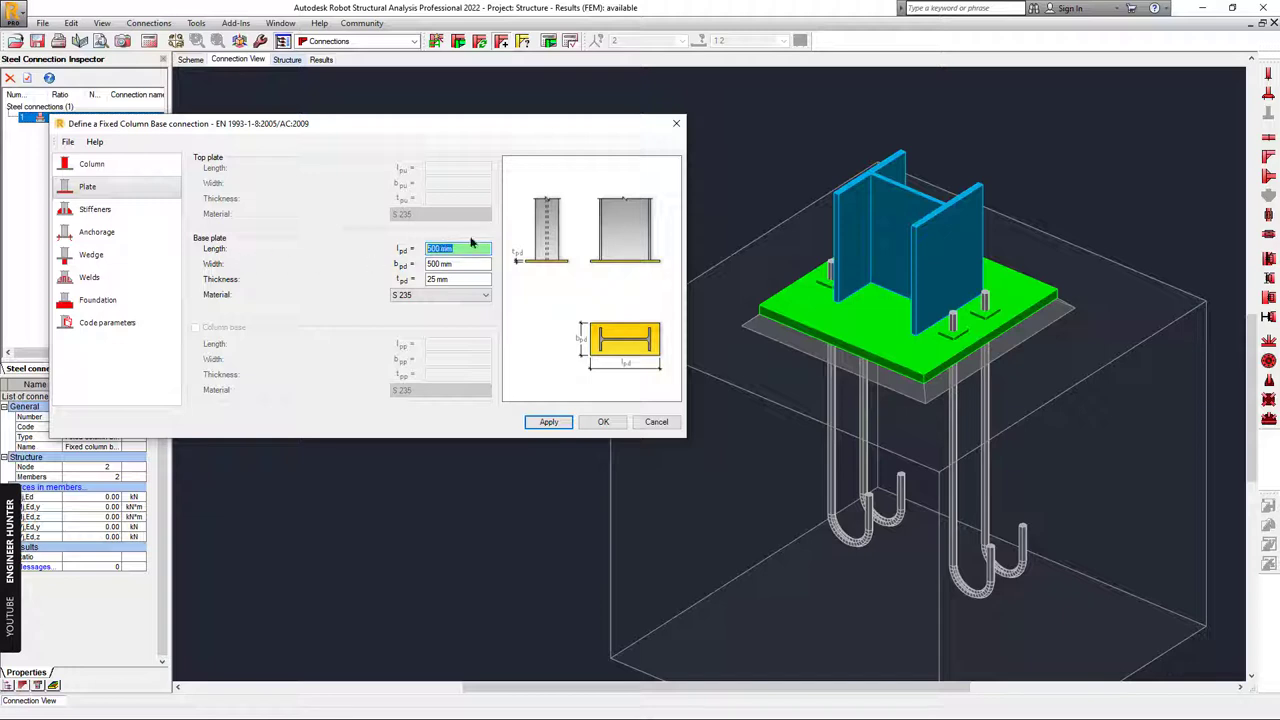
type("450")
key("Tab")
type("450")
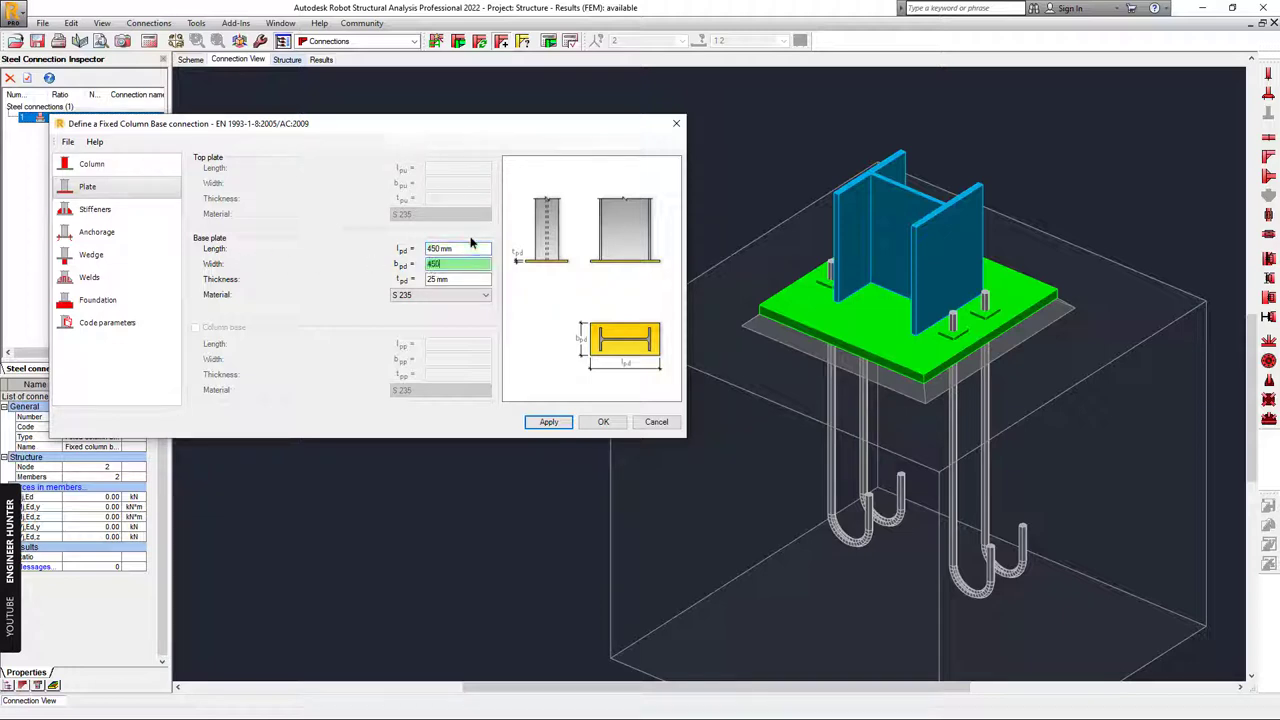
key("Tab")
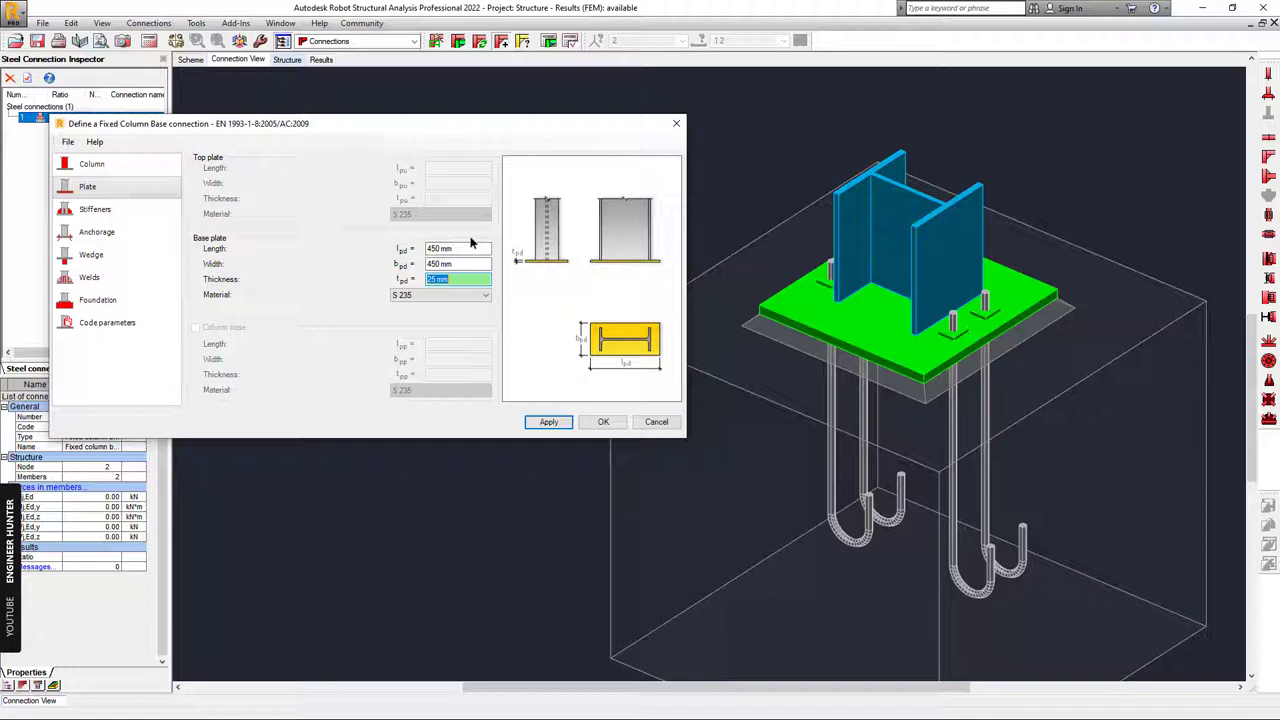
type("20")
key("Tab")
left_click(420, 296)
key("Escape")
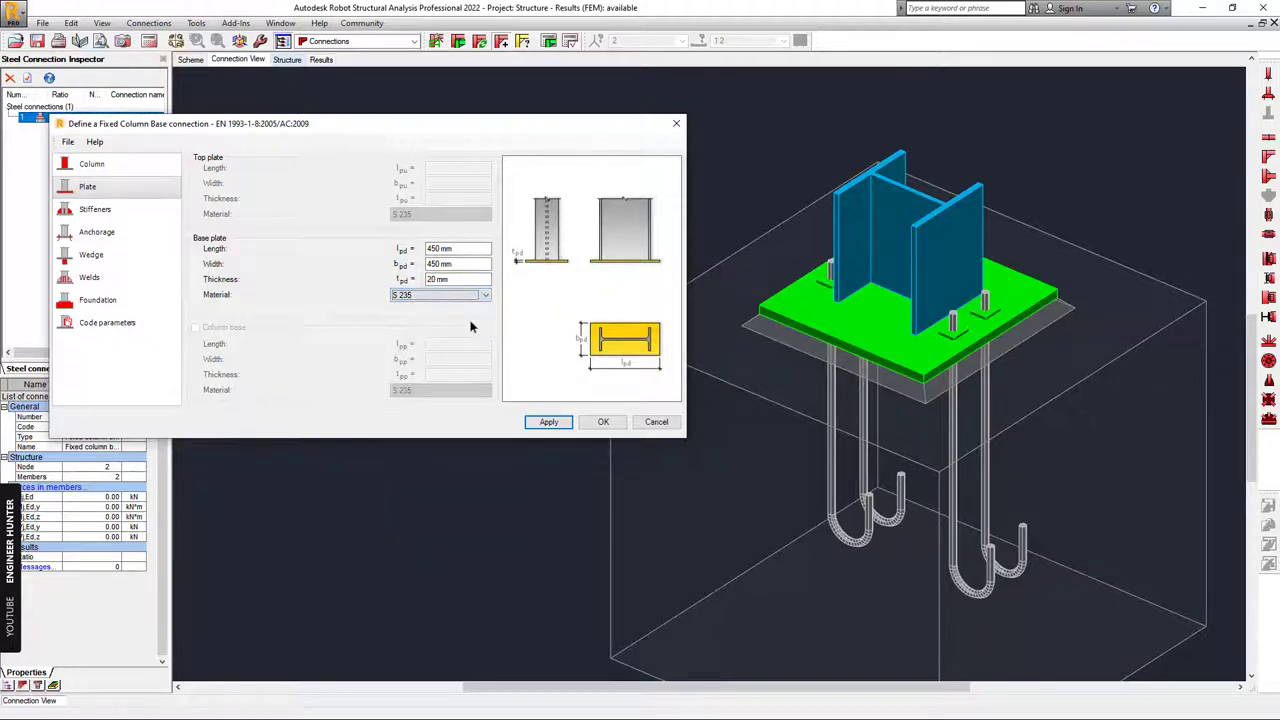
left_click(549, 421)
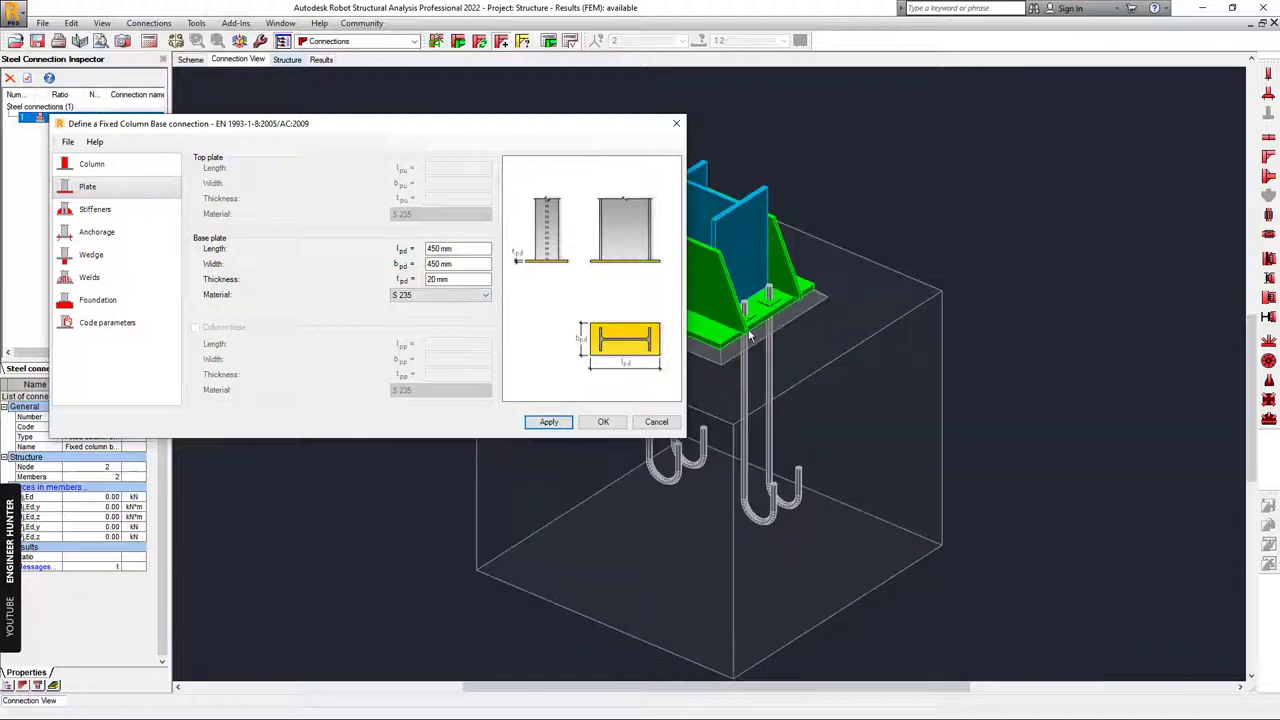
middle_click_drag(988, 366, 890, 321, "shift")
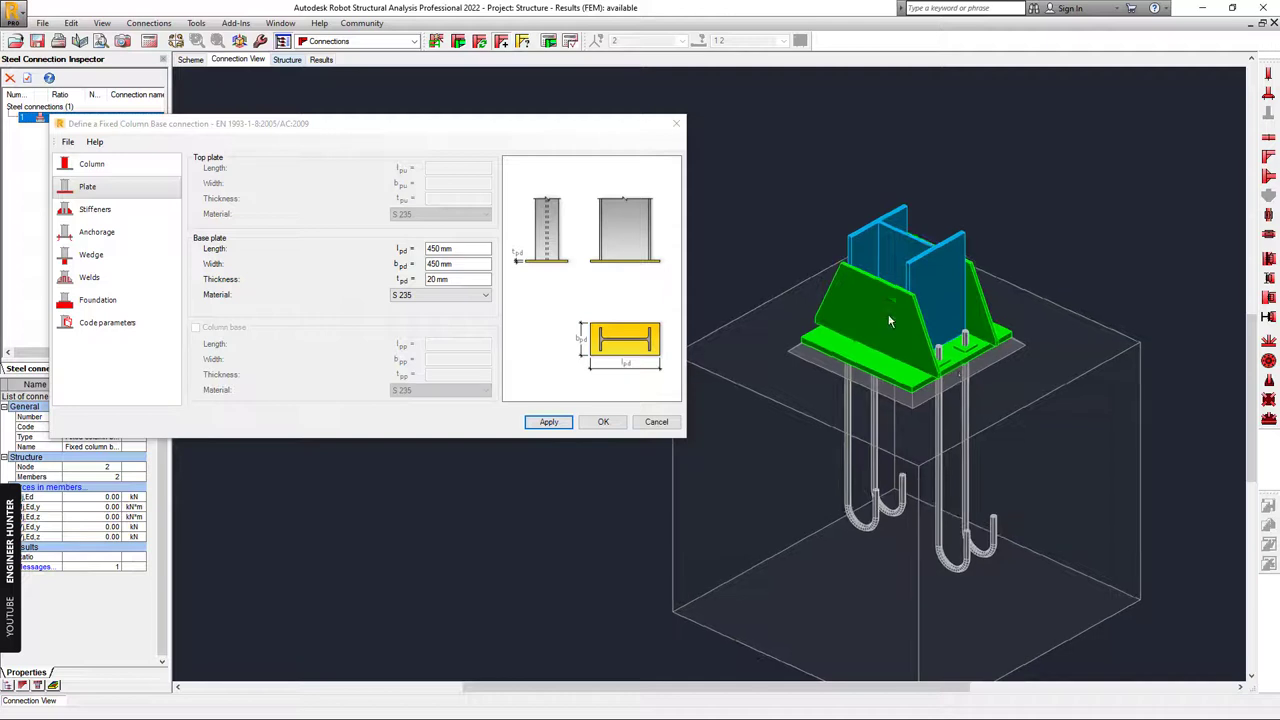
- Set the stiffeners to length 450, height 100 and width 450 mm, and apply
left_click(95, 209)
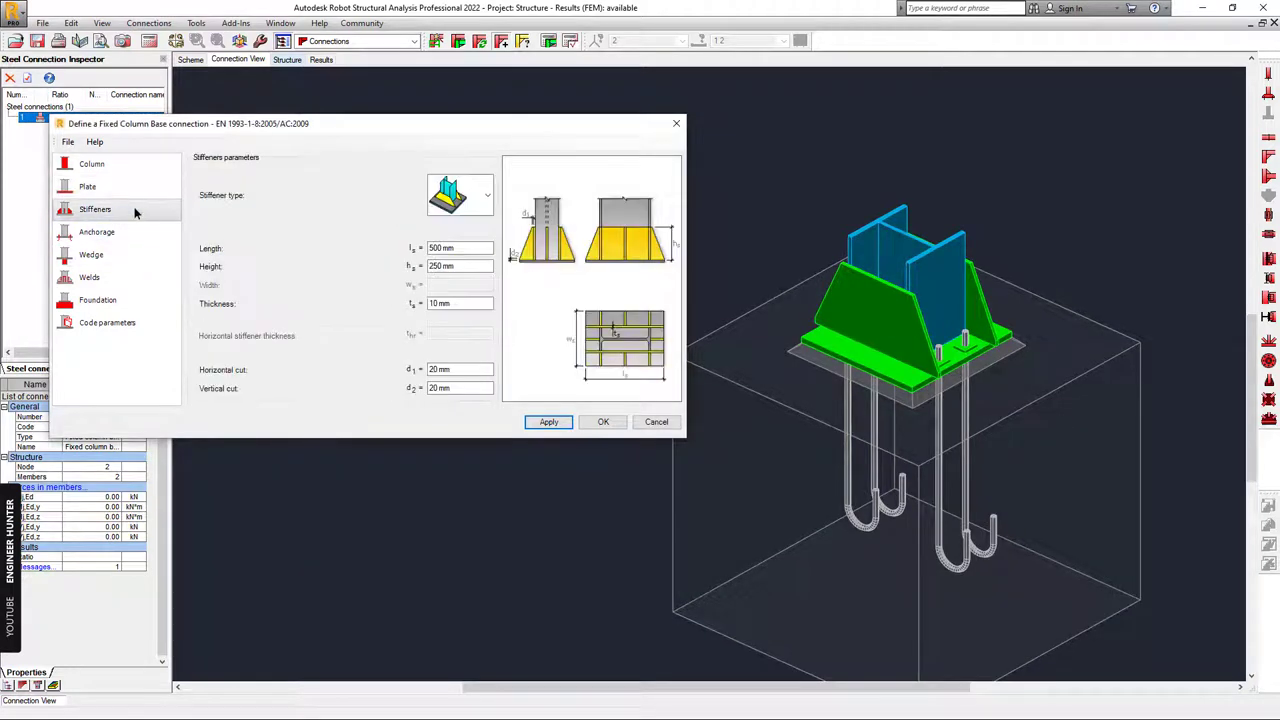
left_click(486, 198)
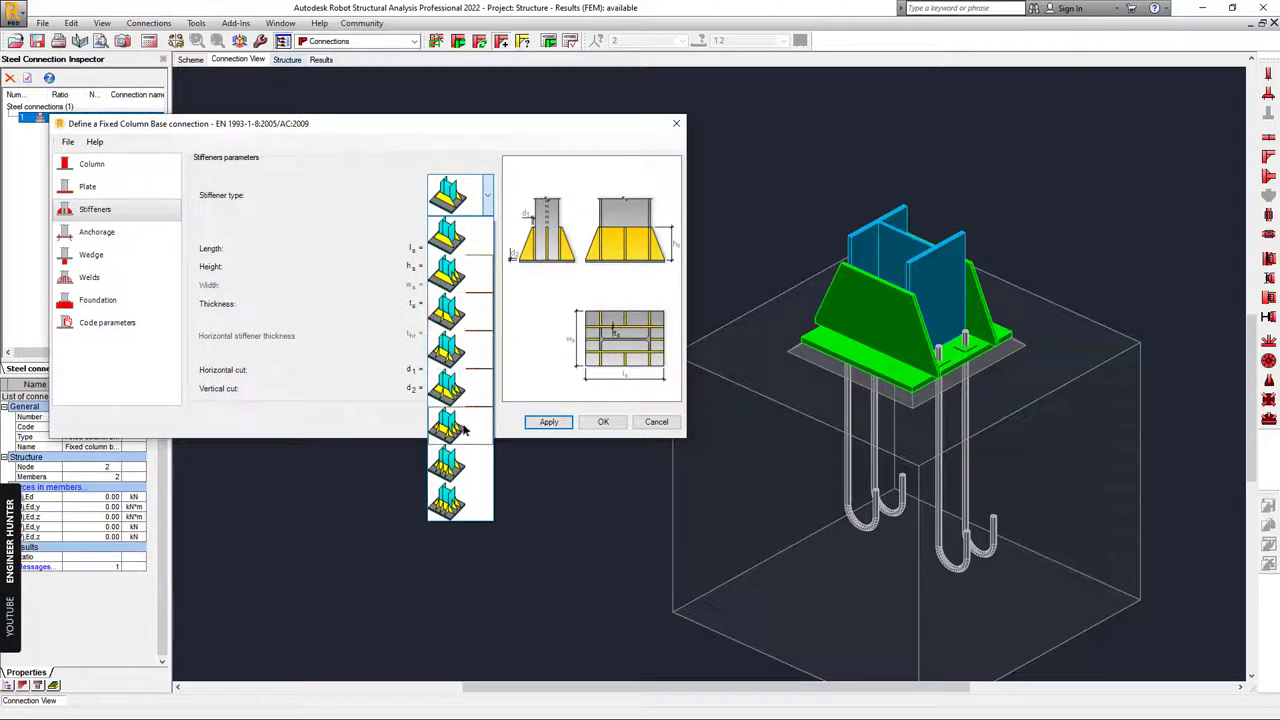
left_click(450, 355)
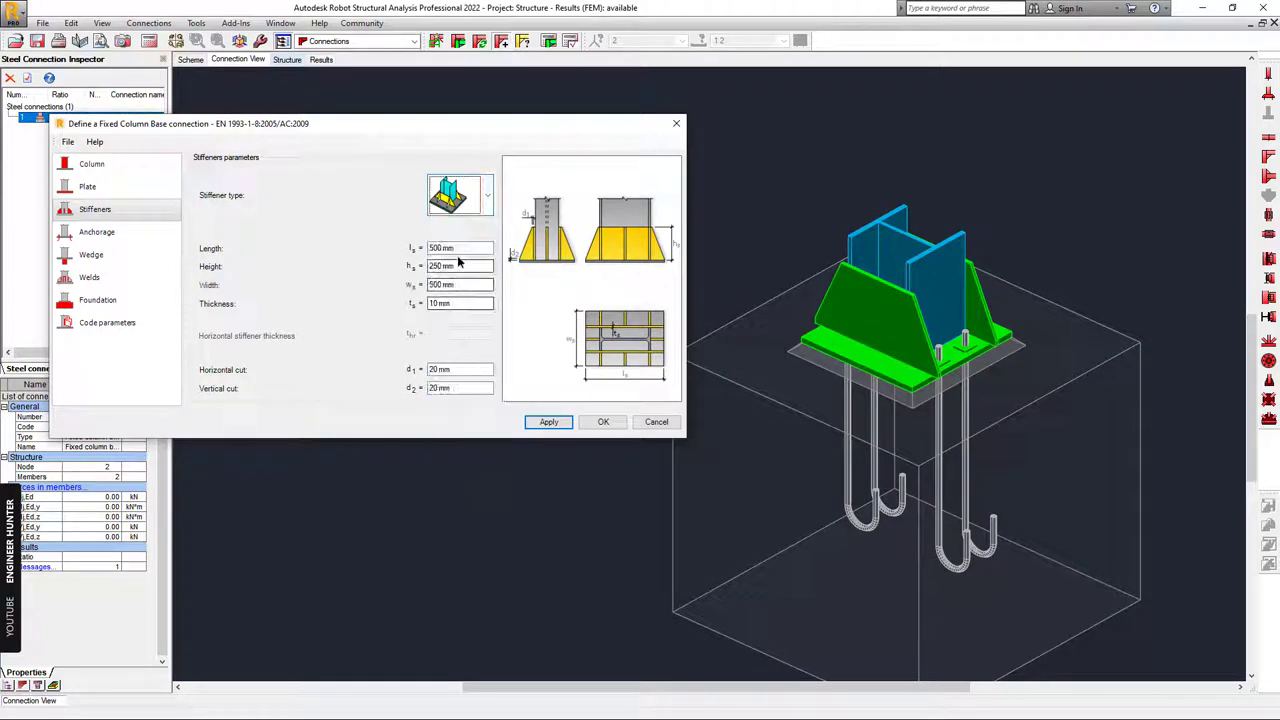
key("Tab")
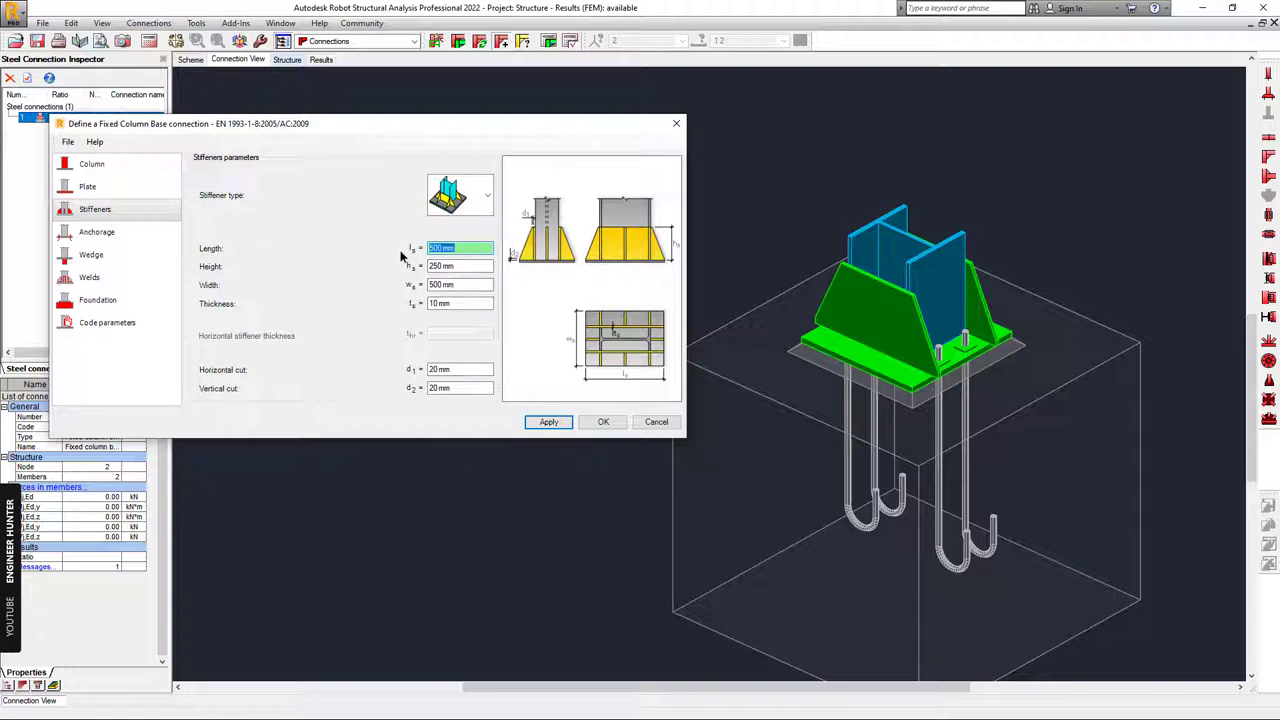
type("450")
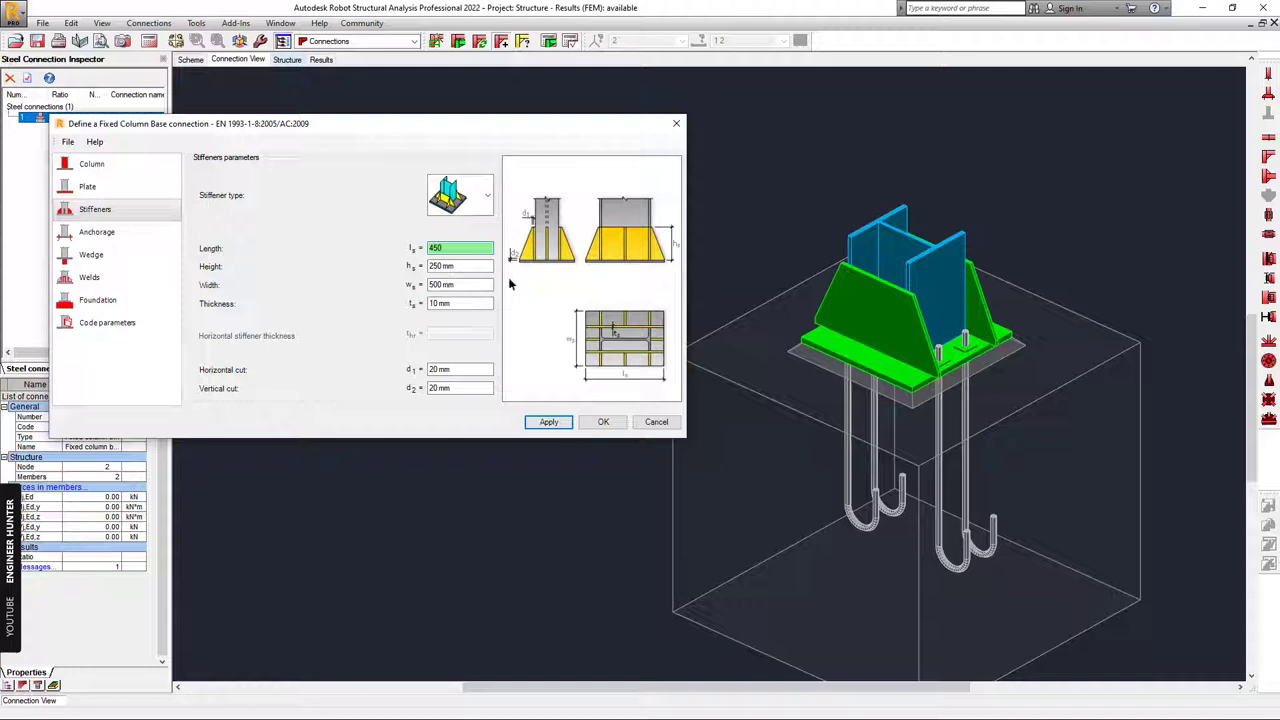
key("Tab")
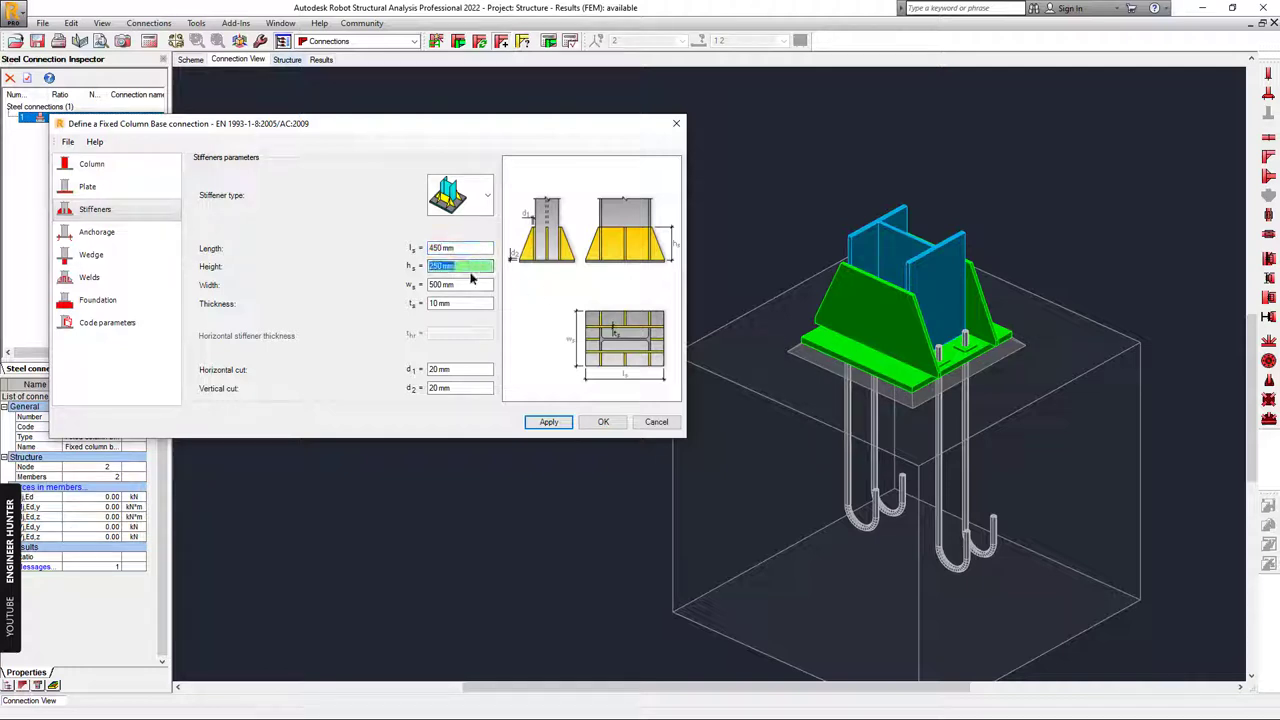
type("100")
key("Tab")
type("450")
key("Tab")
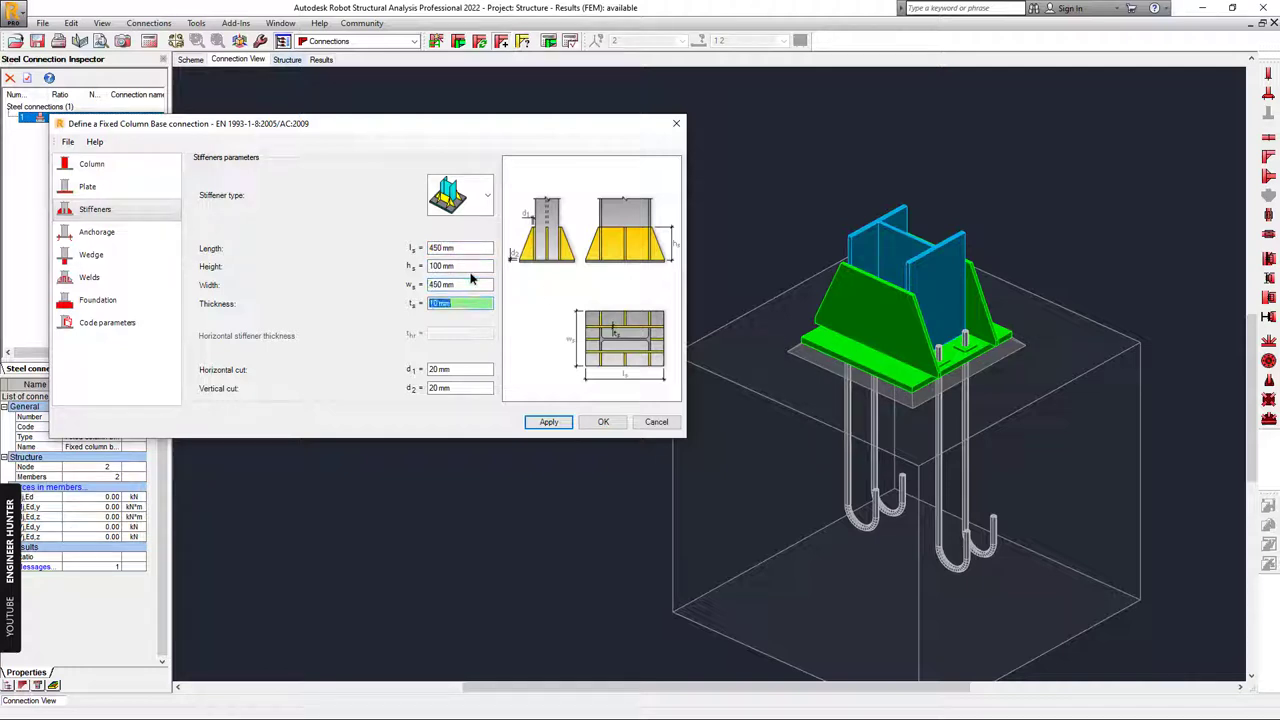
left_click(549, 421)
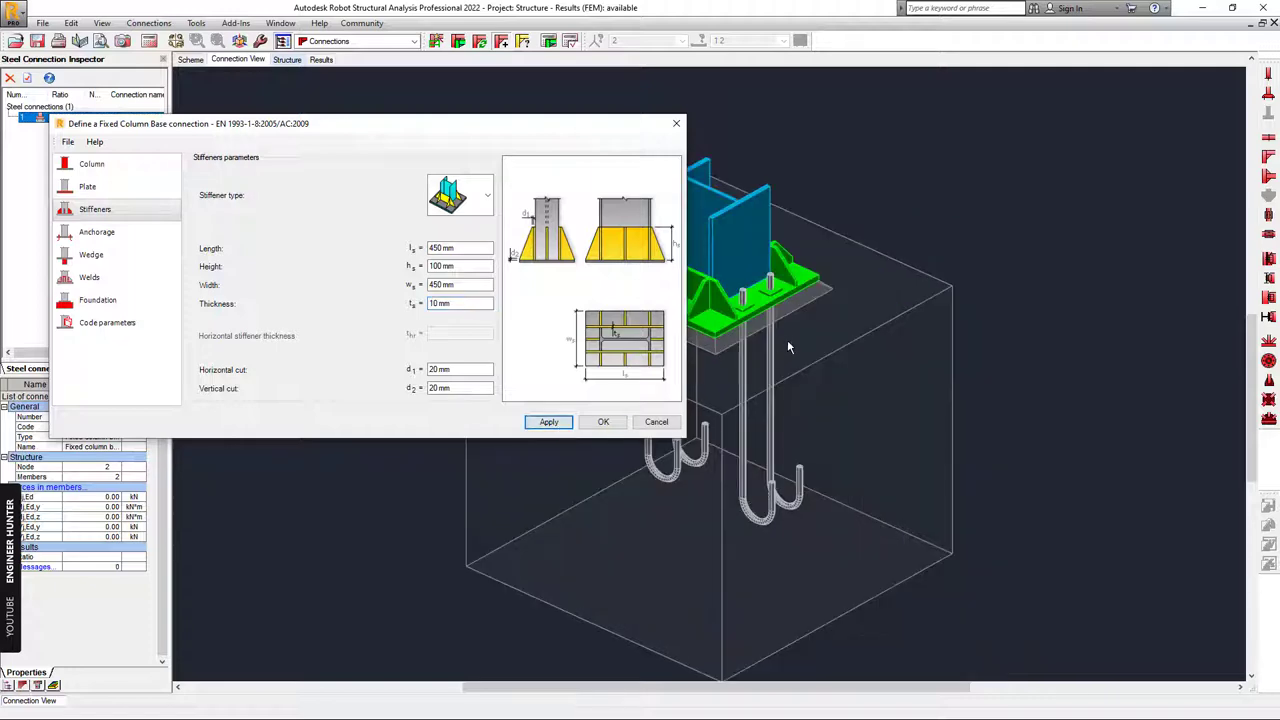
- Try a 50 mm horizontal cut on the stiffeners and apply it
left_click(788, 347)
middle_click_drag(788, 347, 945, 430)
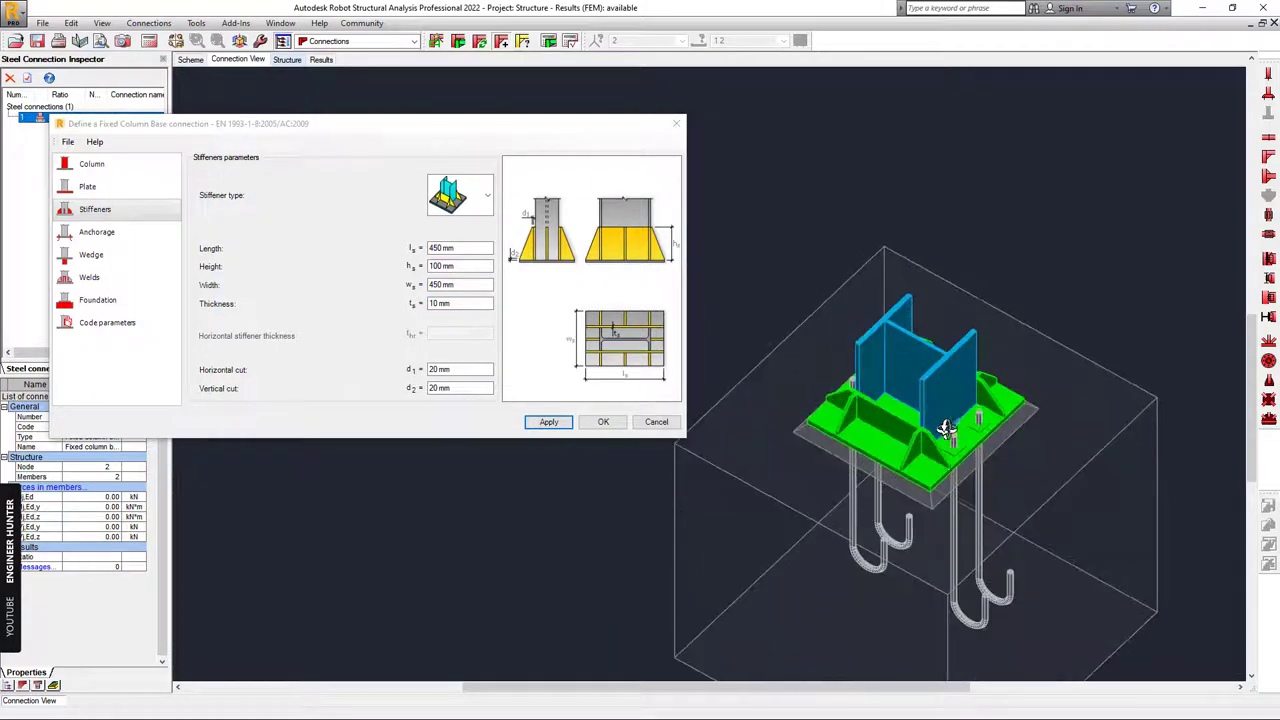
scroll(990, 440, "up", 3)
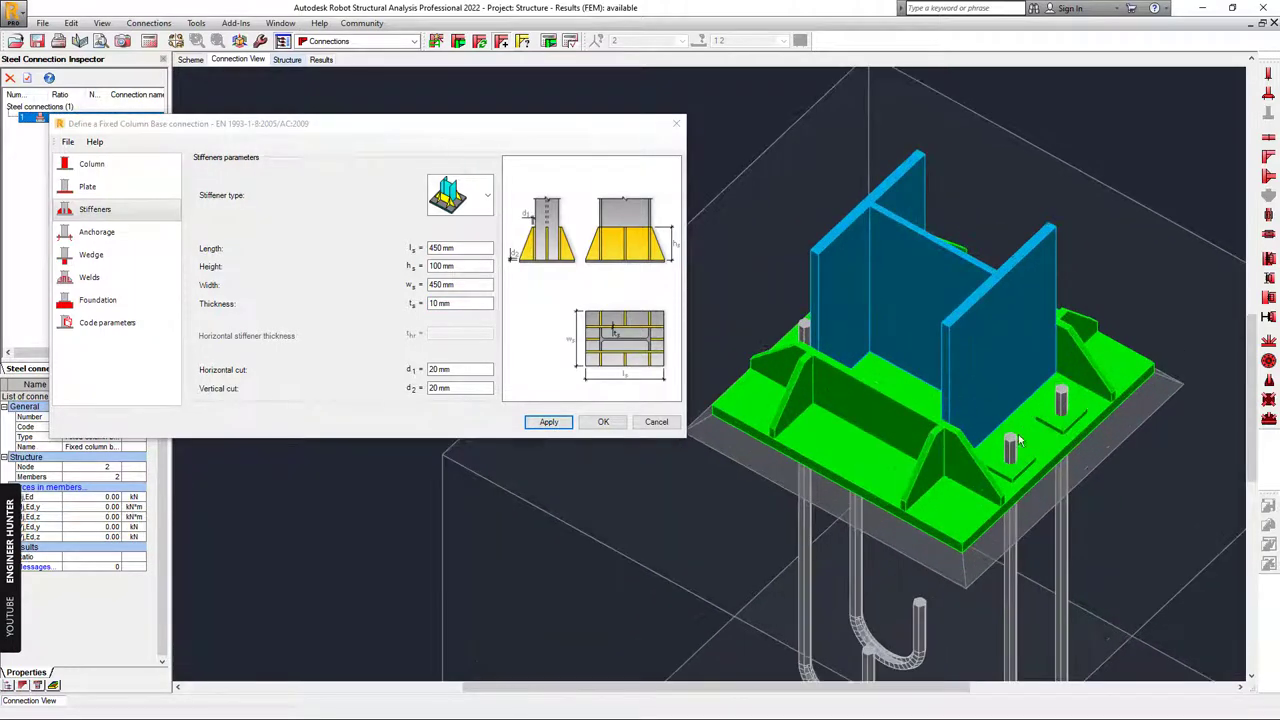
middle_click_drag(1020, 440, 968, 400)
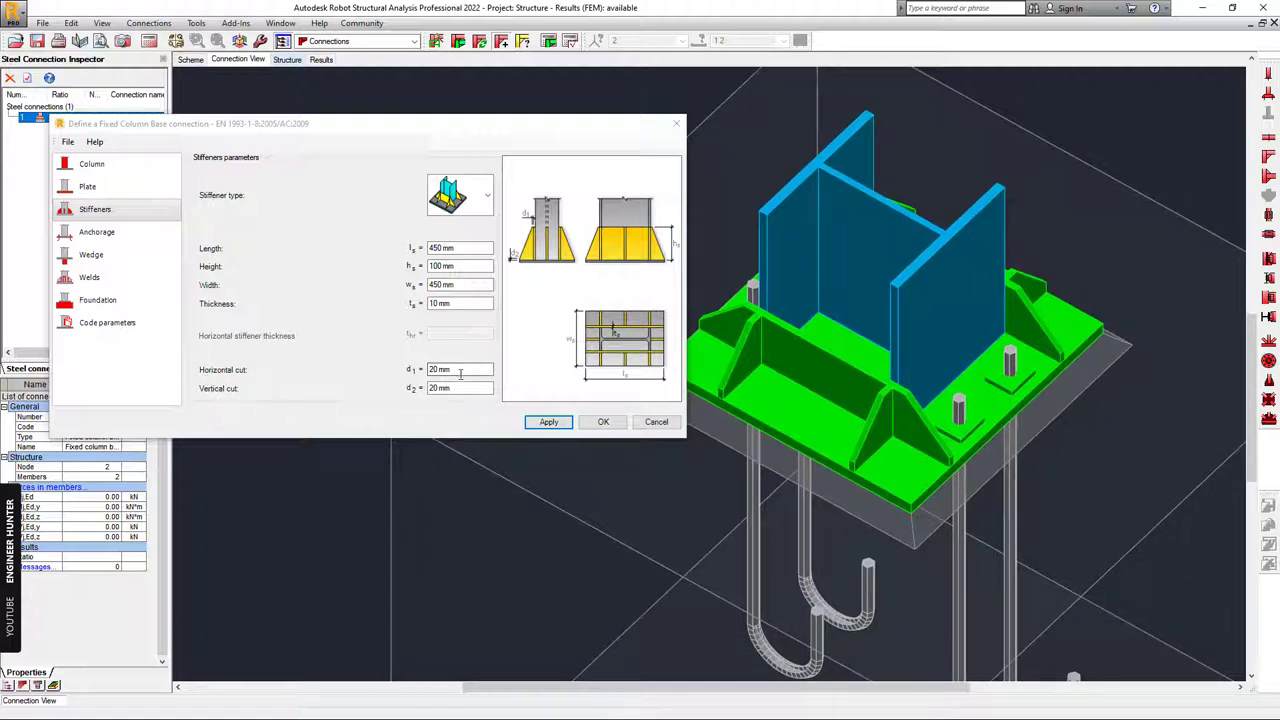
left_click_drag(476, 370, 402, 371)
type("50")
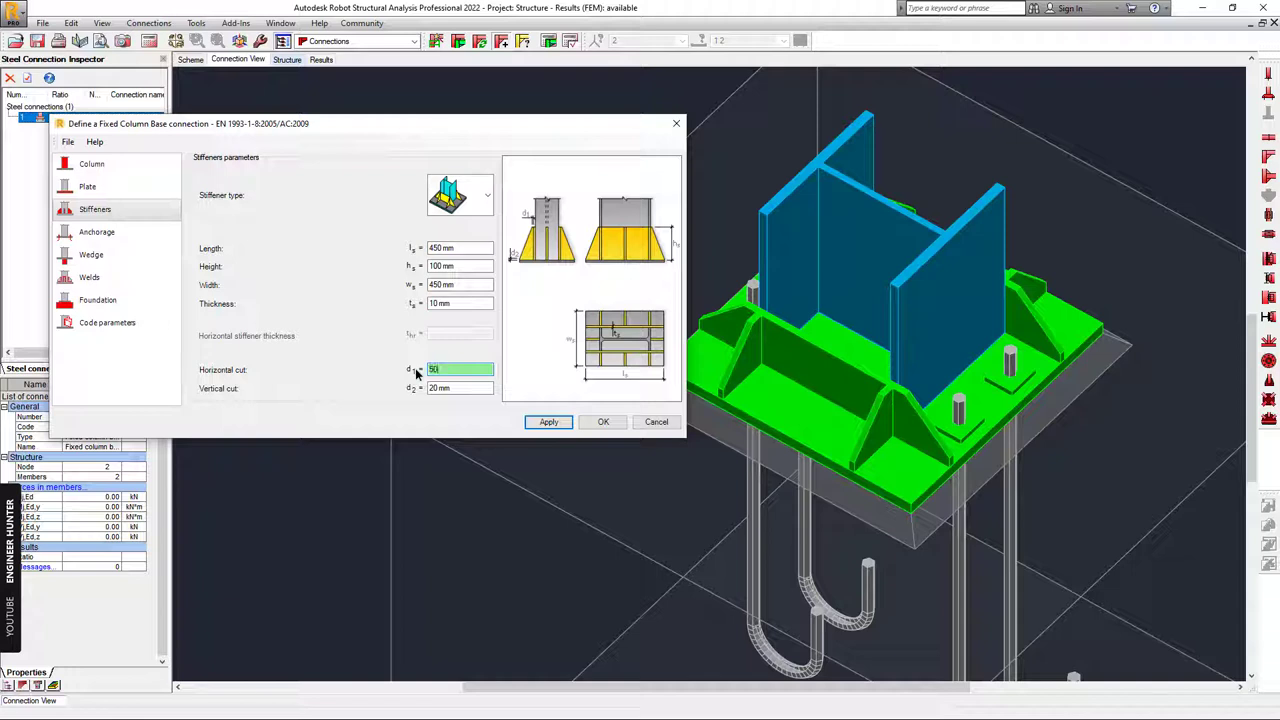
key("Tab")
left_click(549, 422)
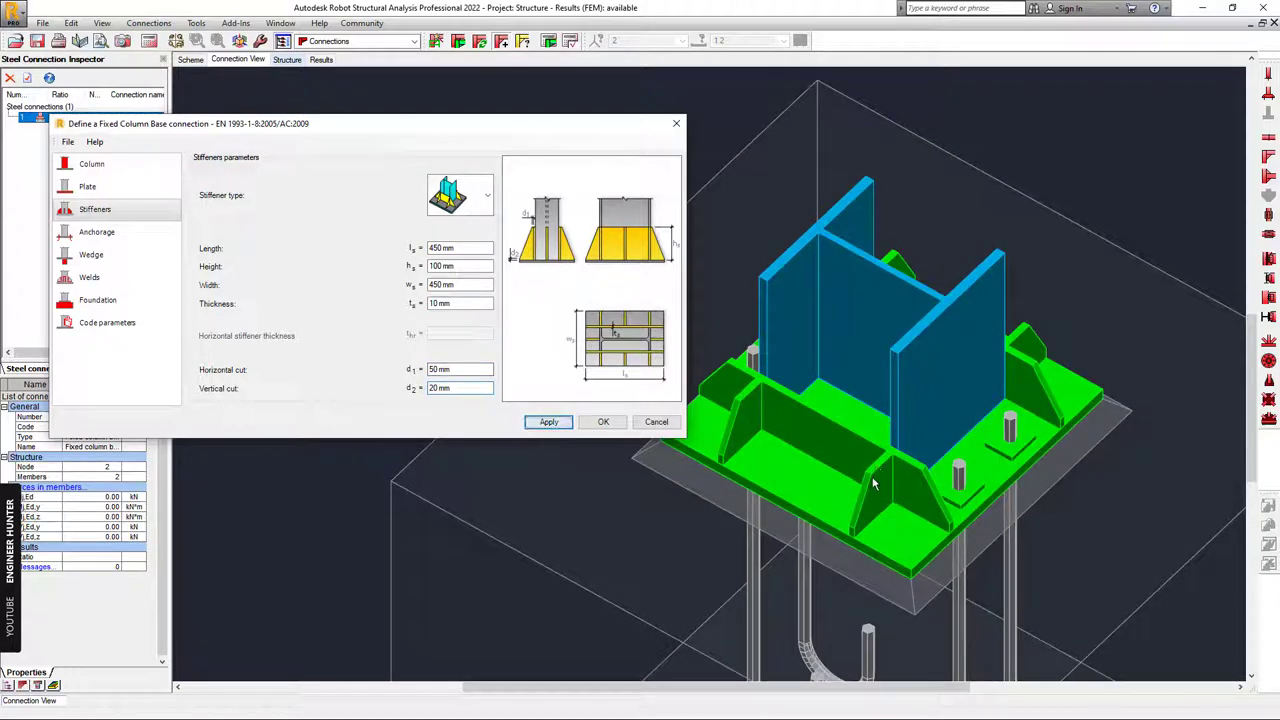
- Restore the horizontal stiffener cut to 20 mm and apply
double_click(472, 372)
type("20")
key("Tab")
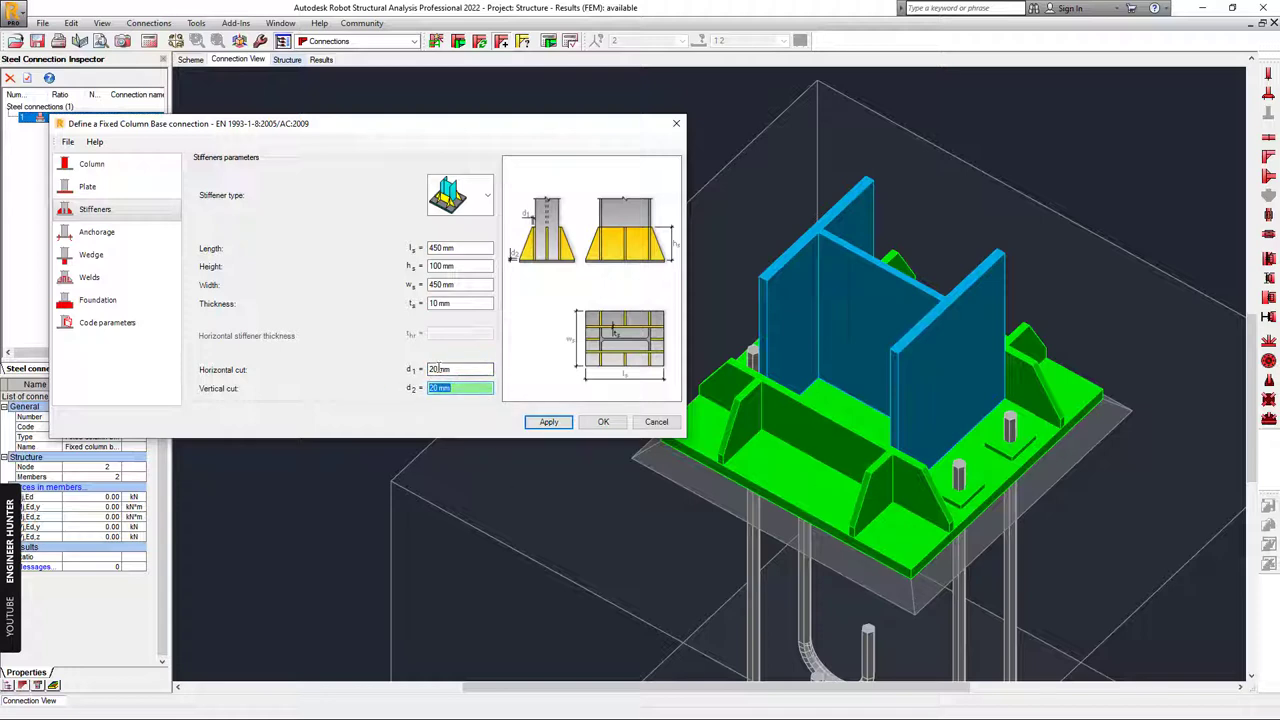
left_click(549, 421)
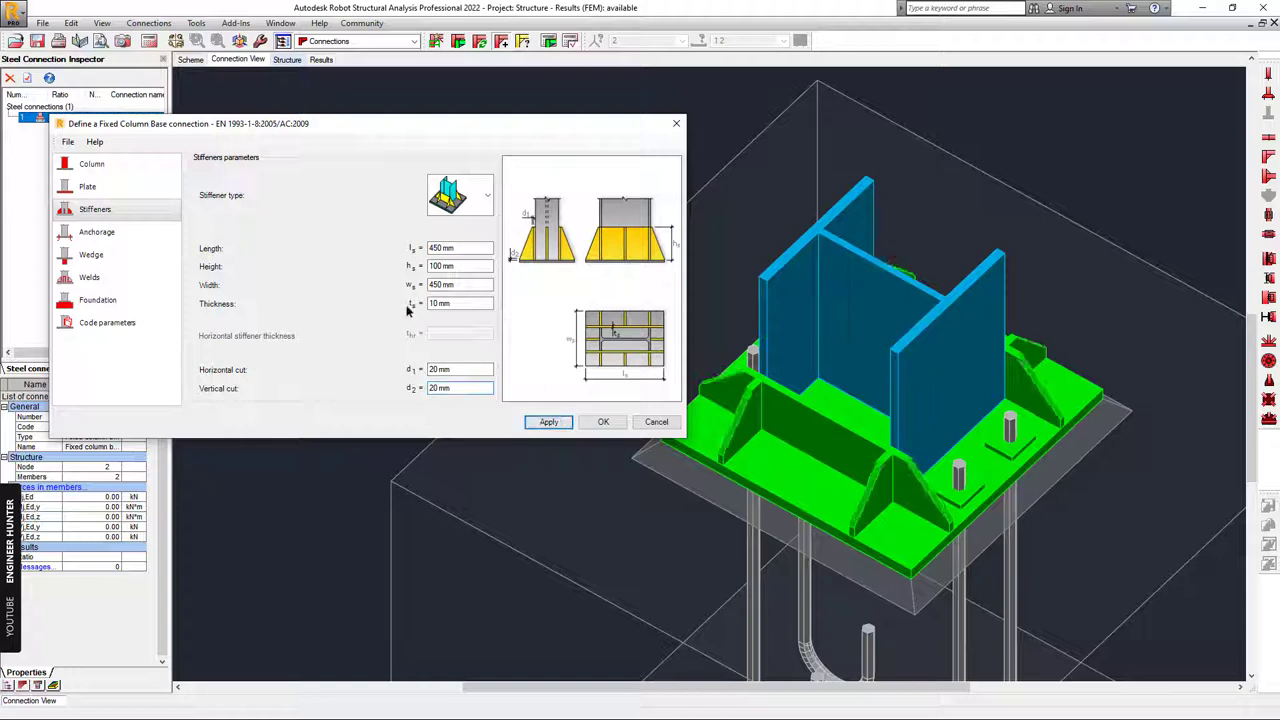
left_click(127, 233)
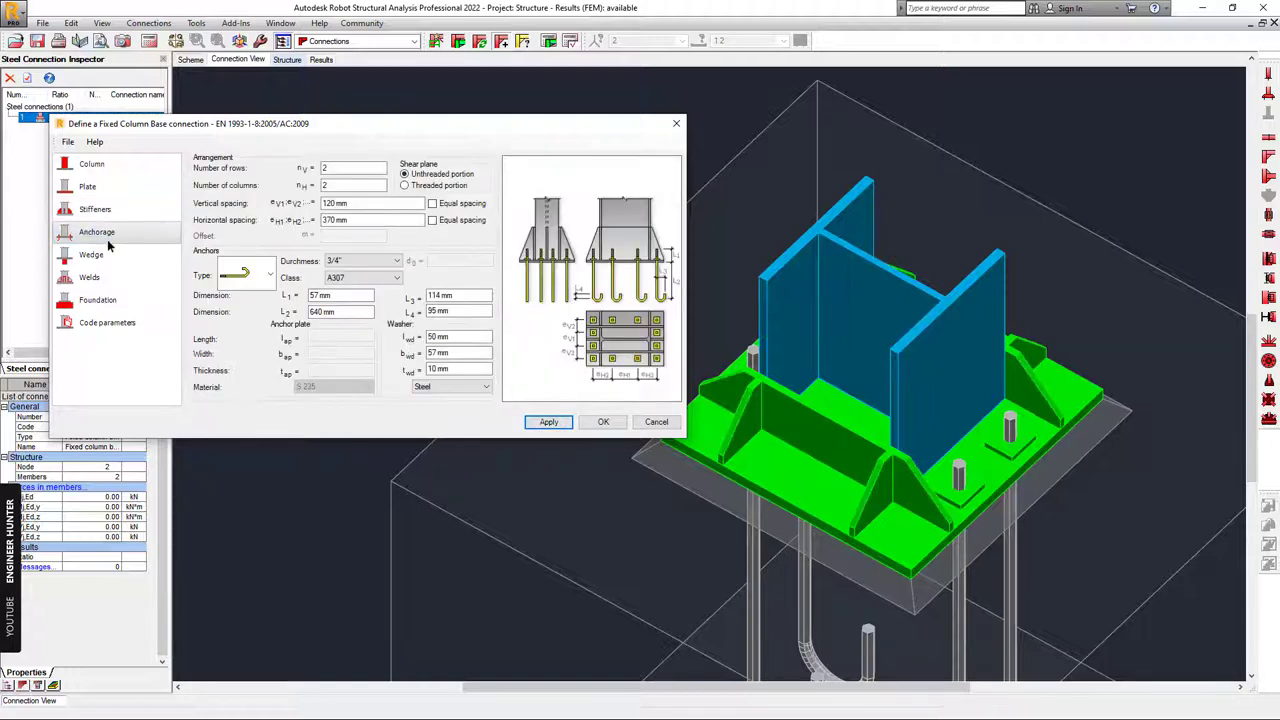
- Lay out the anchors as 3 rows by 3 columns and apply
double_click(342, 168)
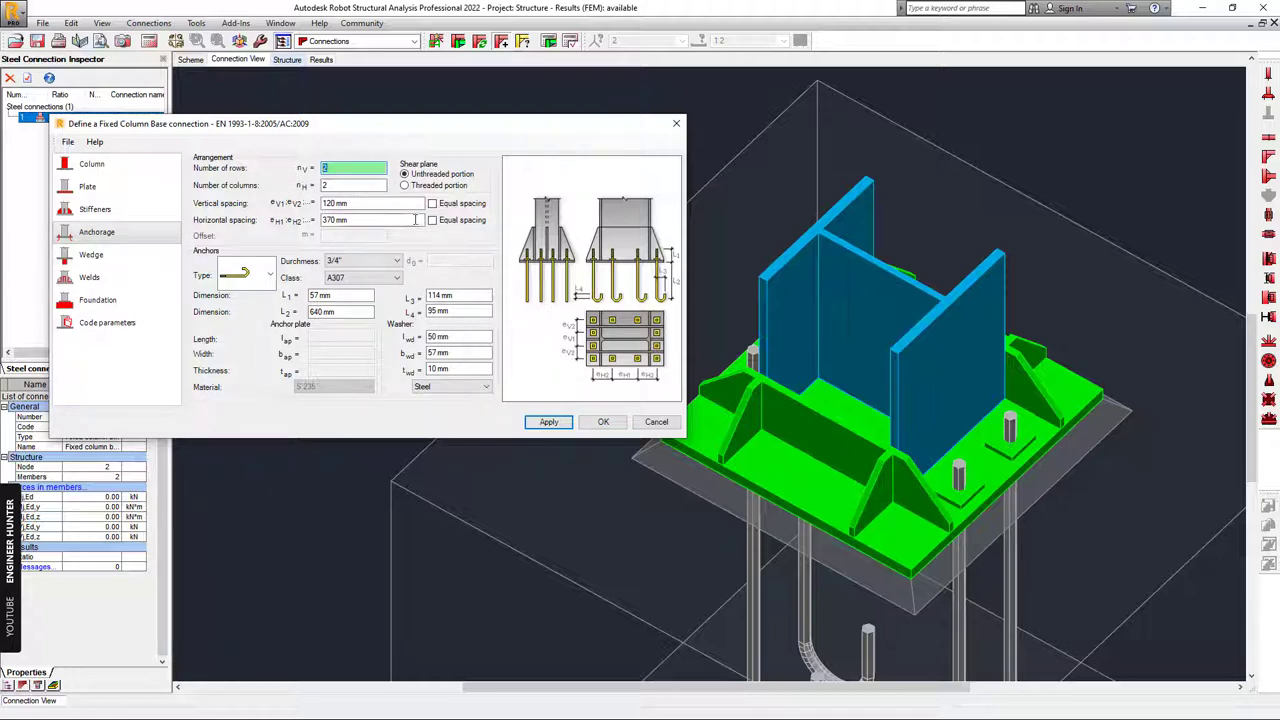
type("6")
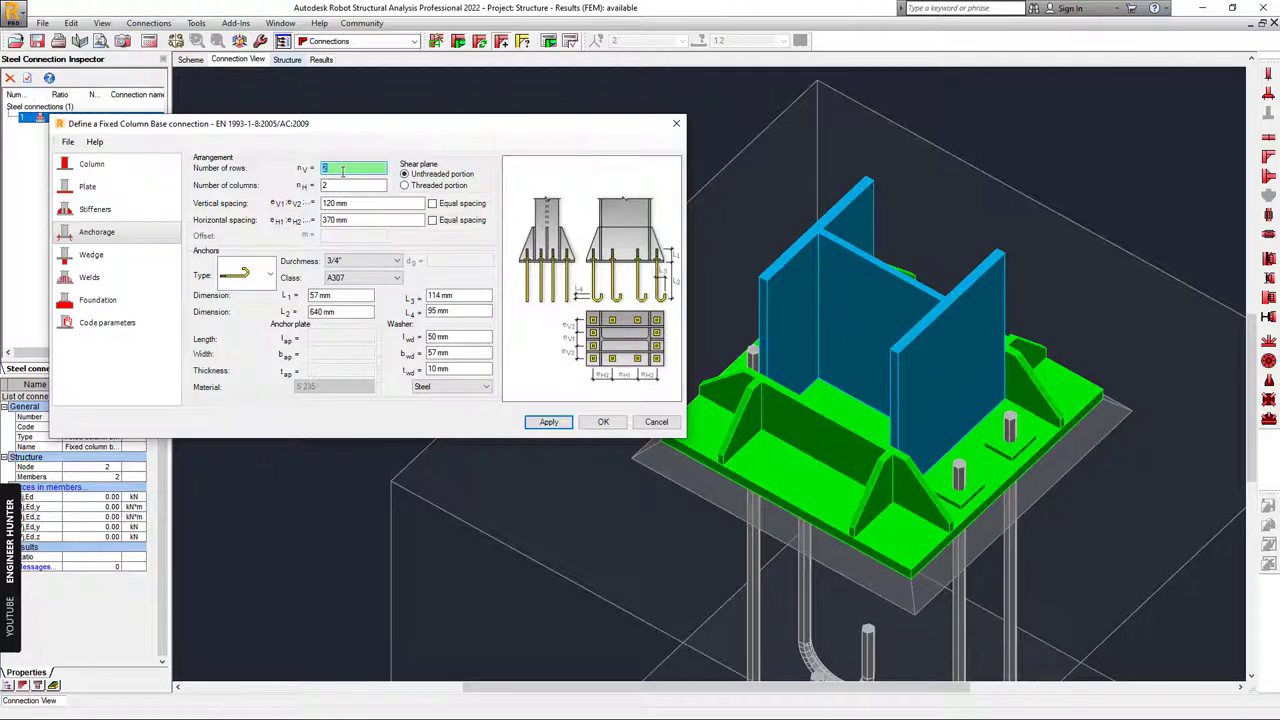
type("3")
key("Tab")
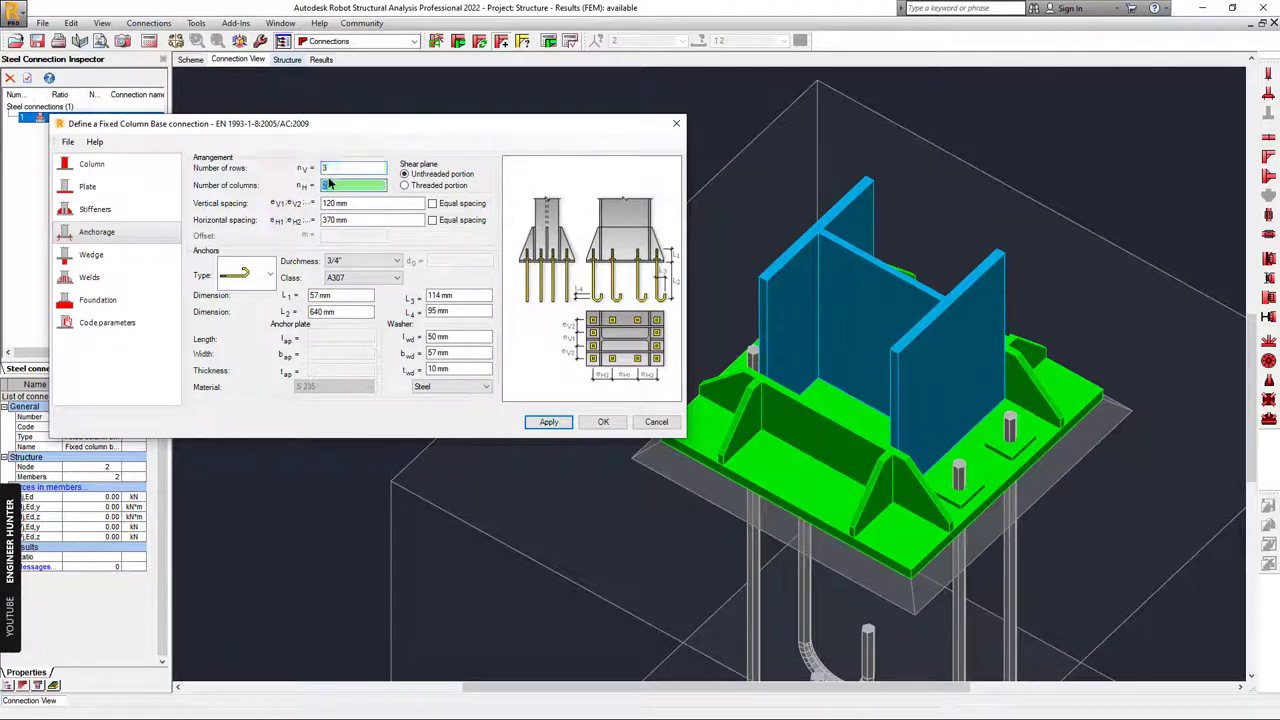
type("3")
left_click(551, 422)
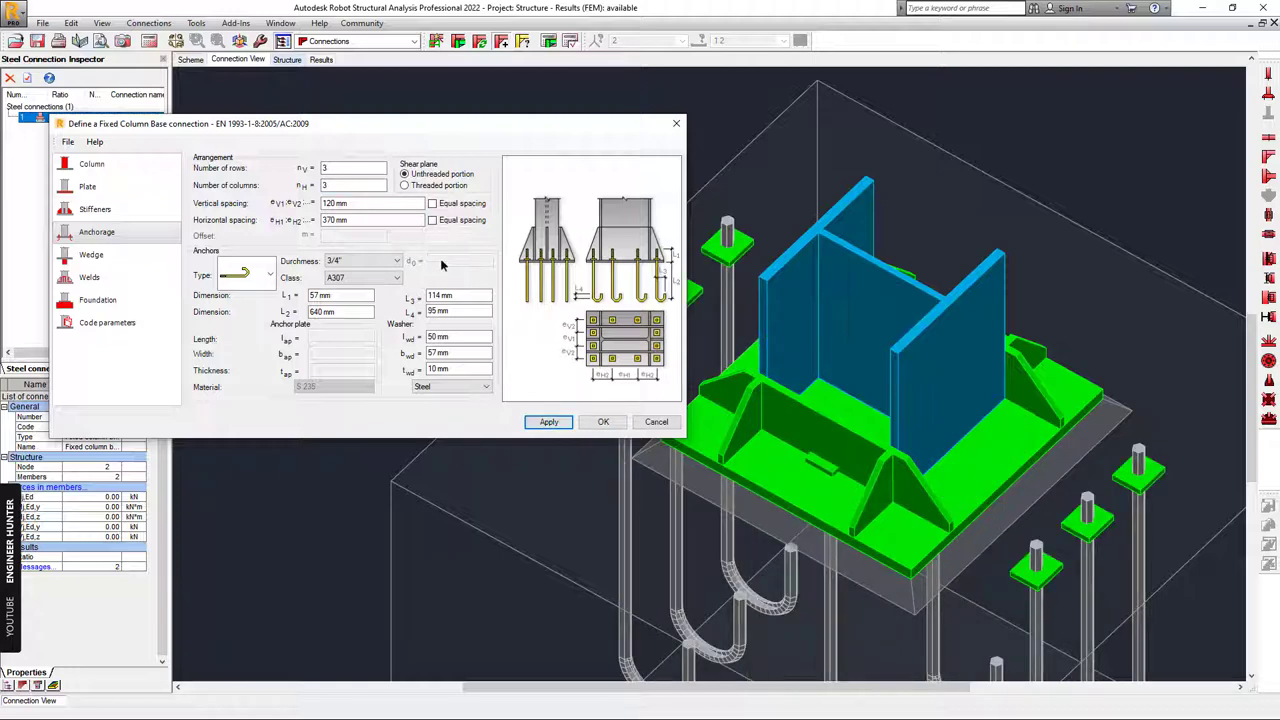
middle_click_drag(997, 668, 1014, 394)
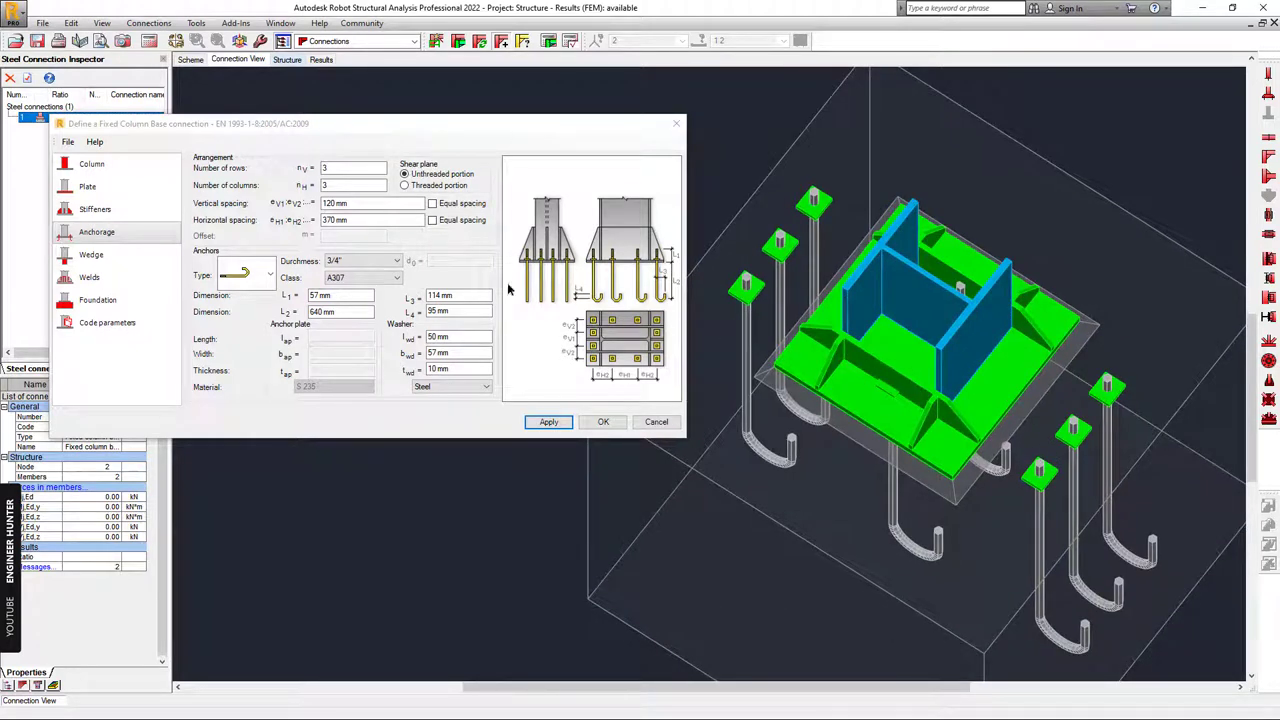
- Set anchor spacing to 180 mm both ways, after trying 120 mm
left_click(345, 203)
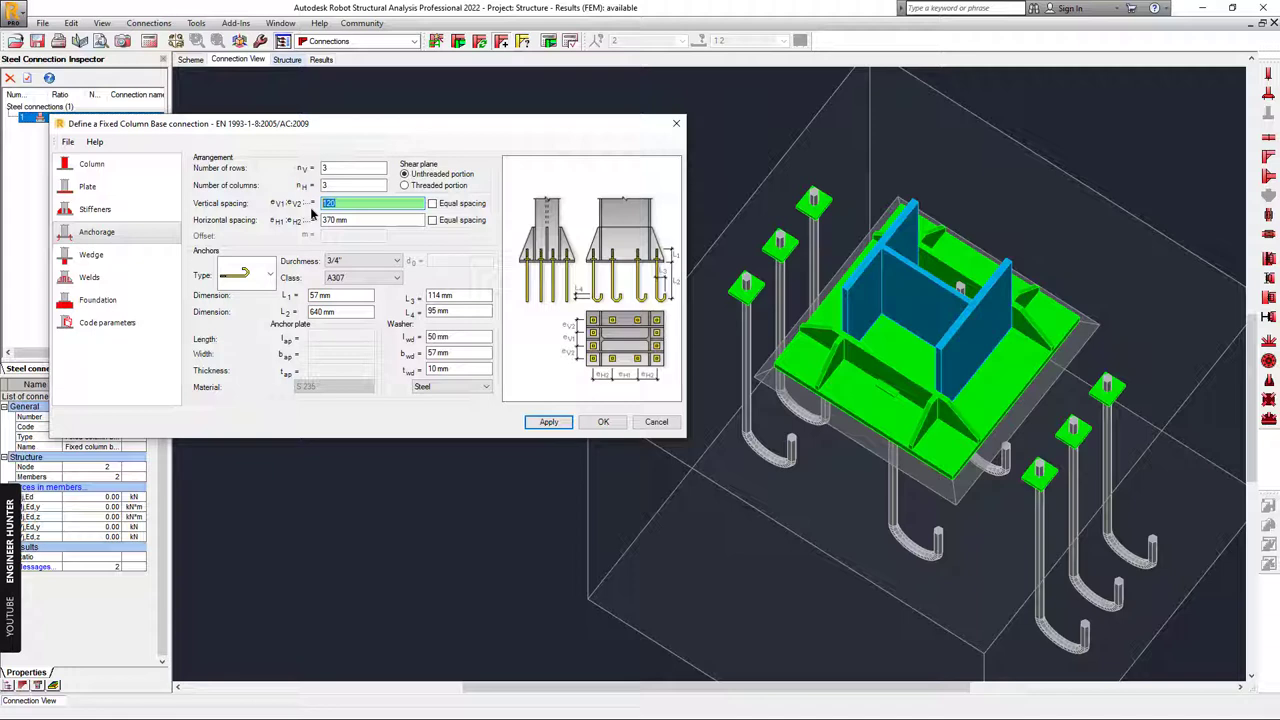
key("Tab")
type("120")
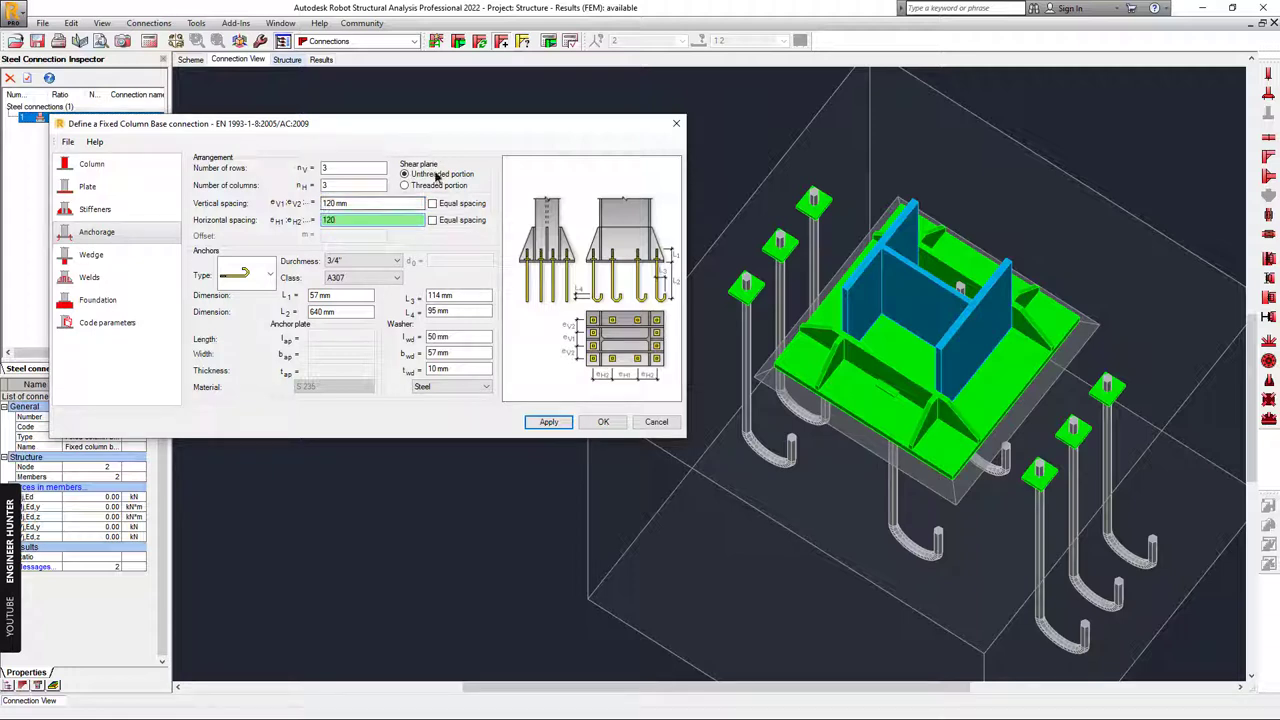
left_click(549, 421)
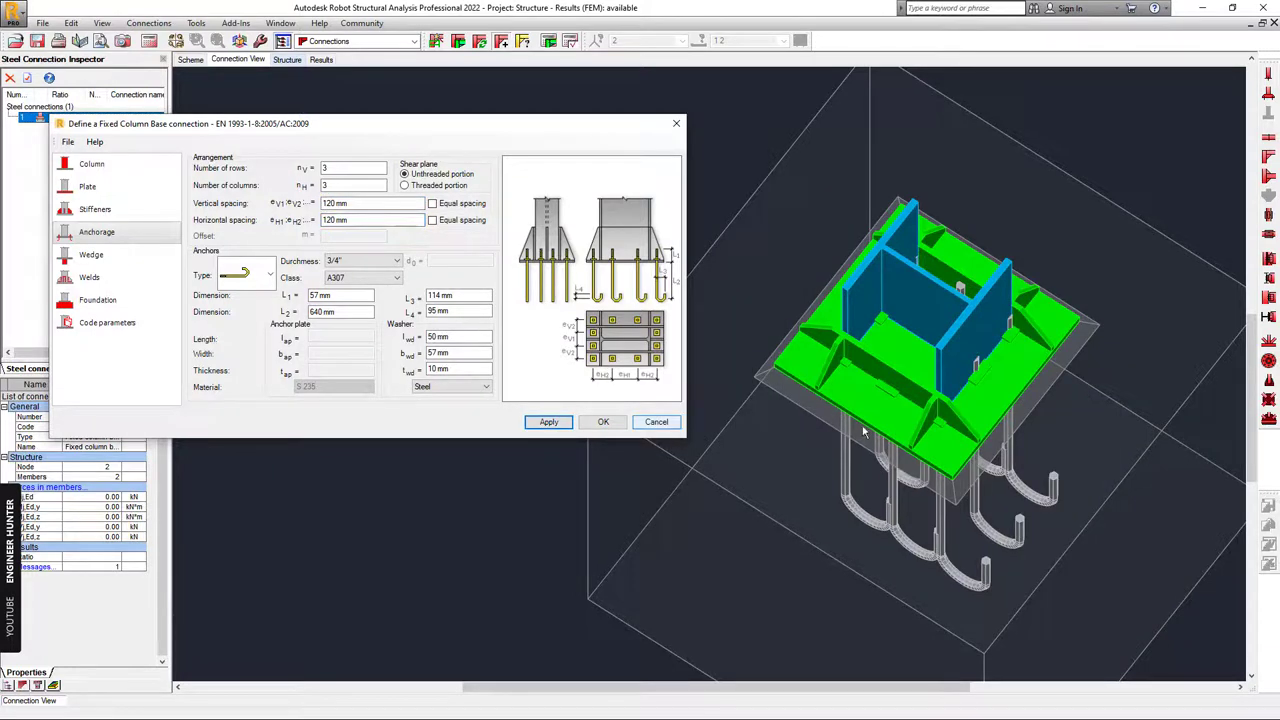
left_click(330, 203)
type("180")
key("Tab")
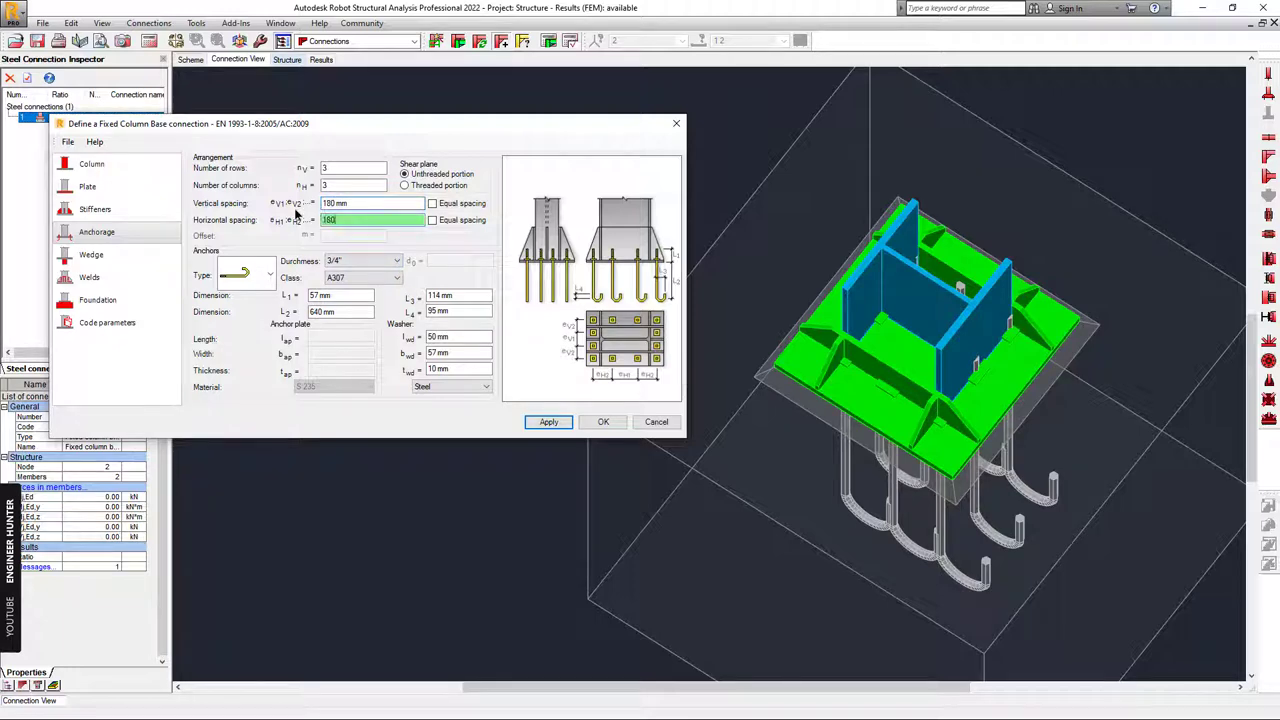
type("180")
left_click(549, 421)
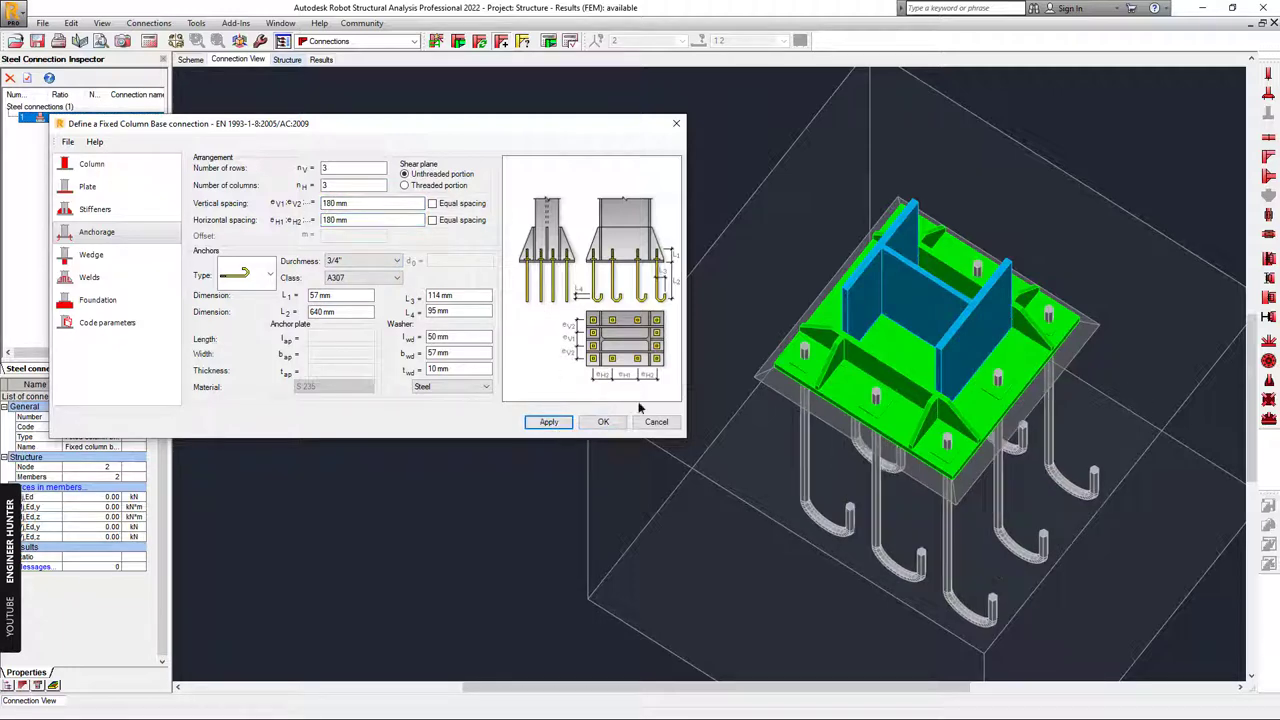
- Keep the anchors as A307 class, 3/4" diameter, J-hook shape
middle_click_drag(1012, 438, 977, 291, "shift")
middle_click_drag(948, 211, 958, 448, "shift")
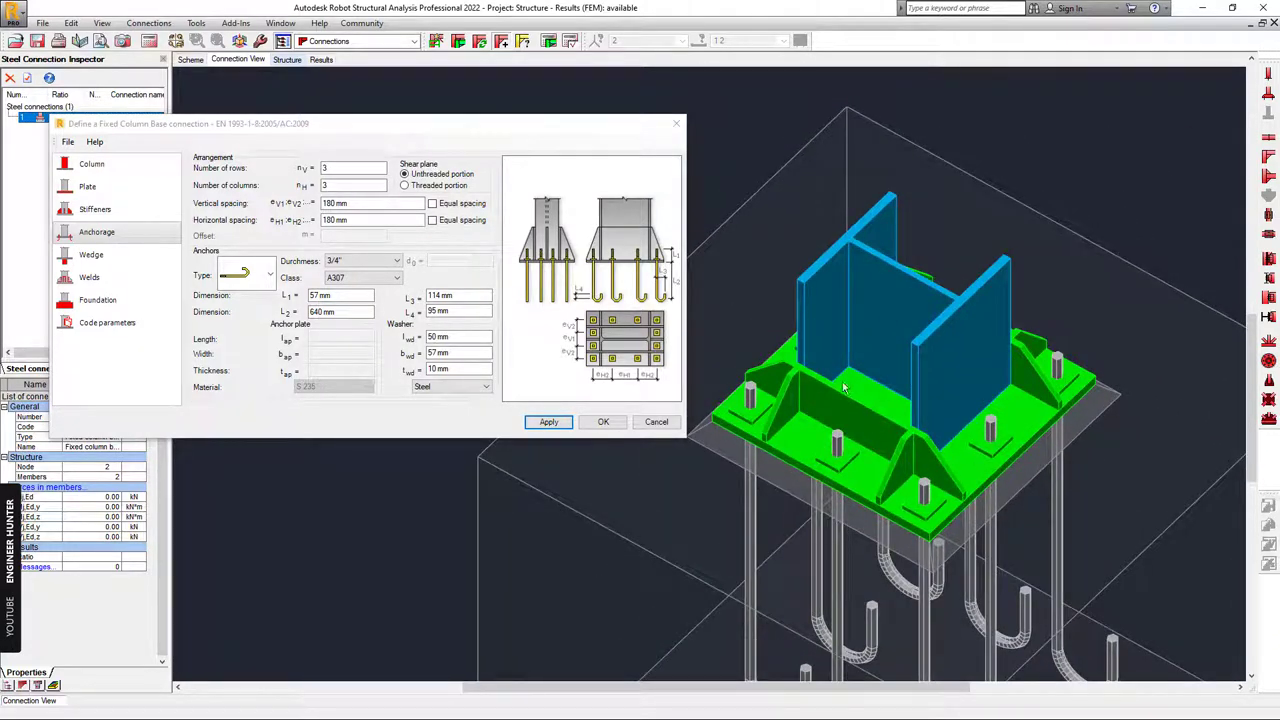
left_click(351, 277)
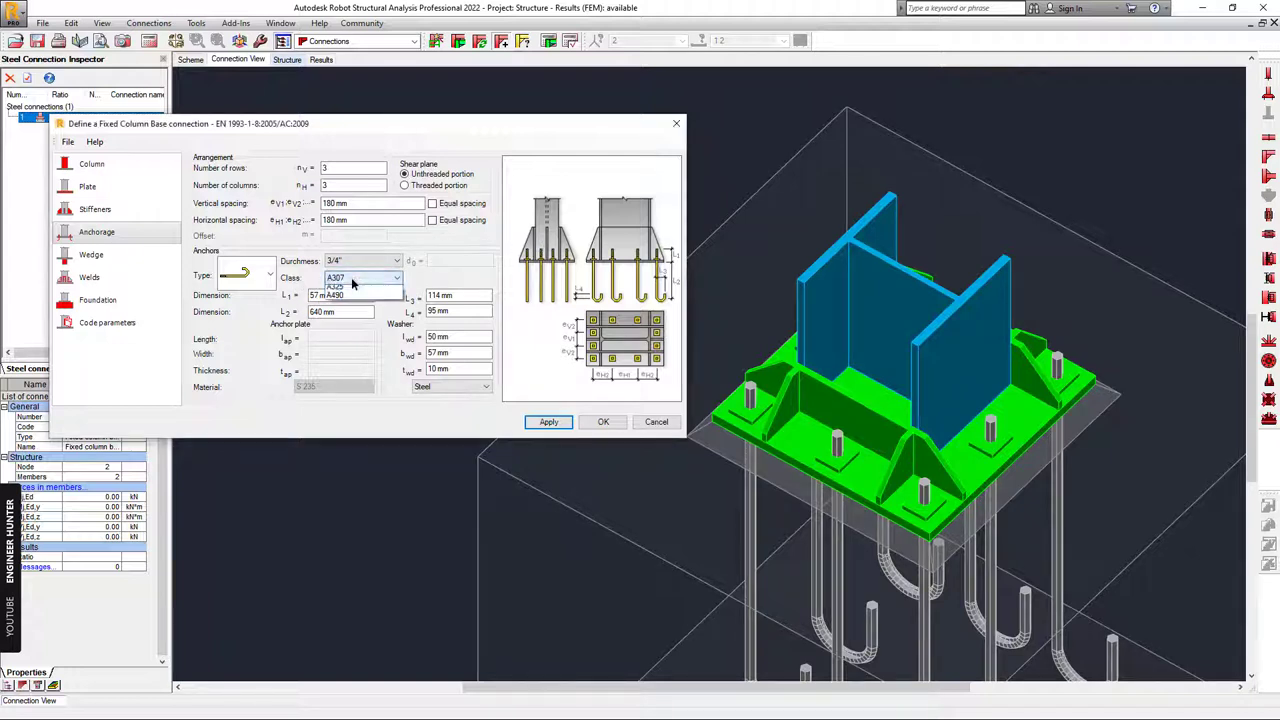
left_click(340, 289)
left_click(362, 260)
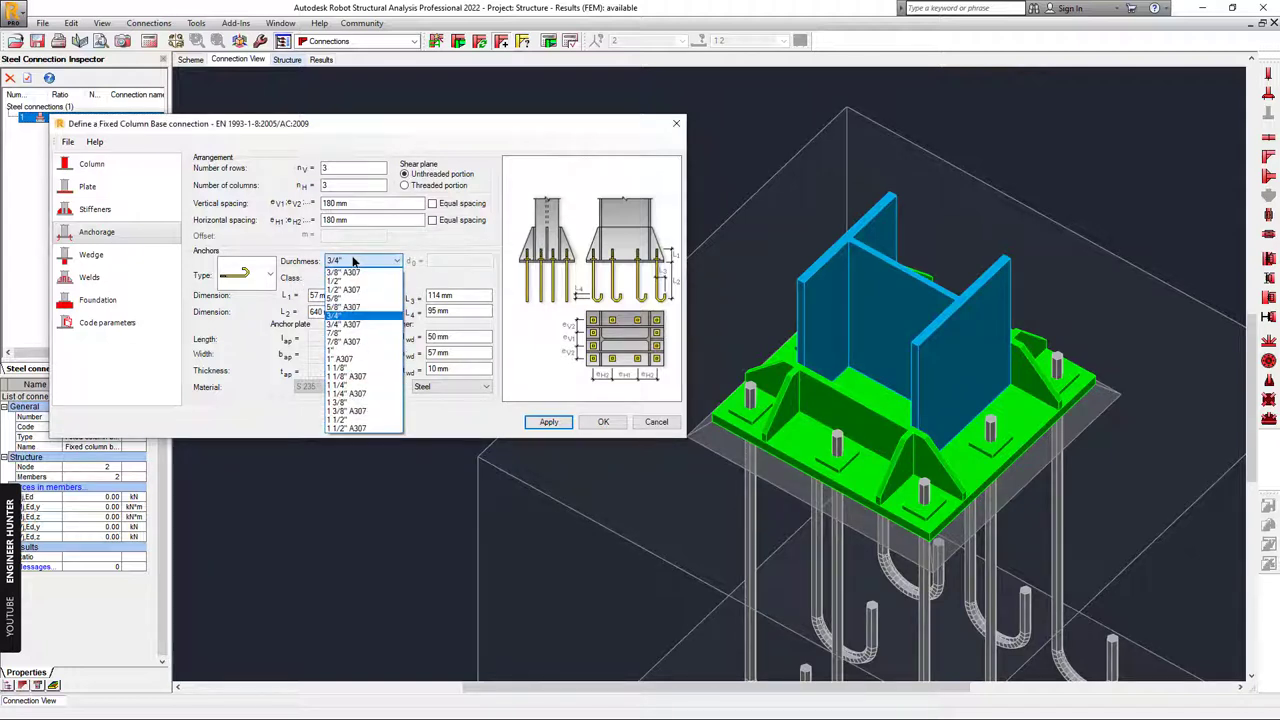
left_click(360, 298)
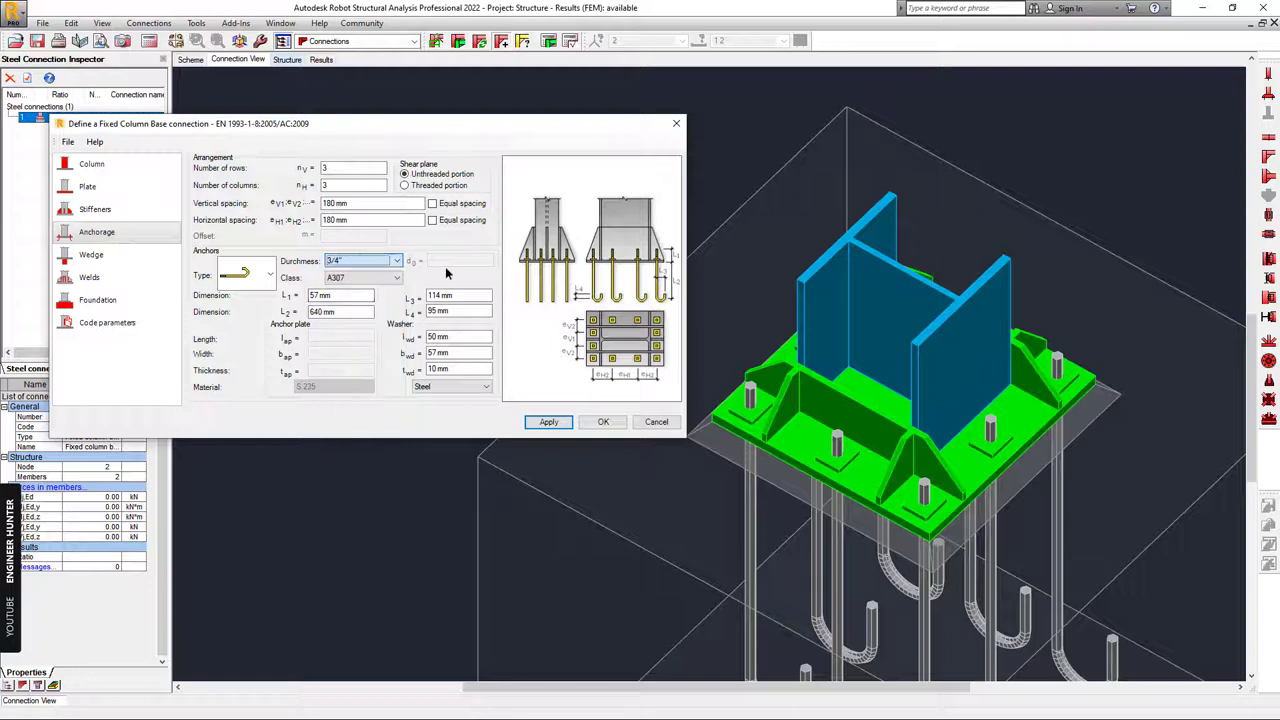
left_click(255, 274)
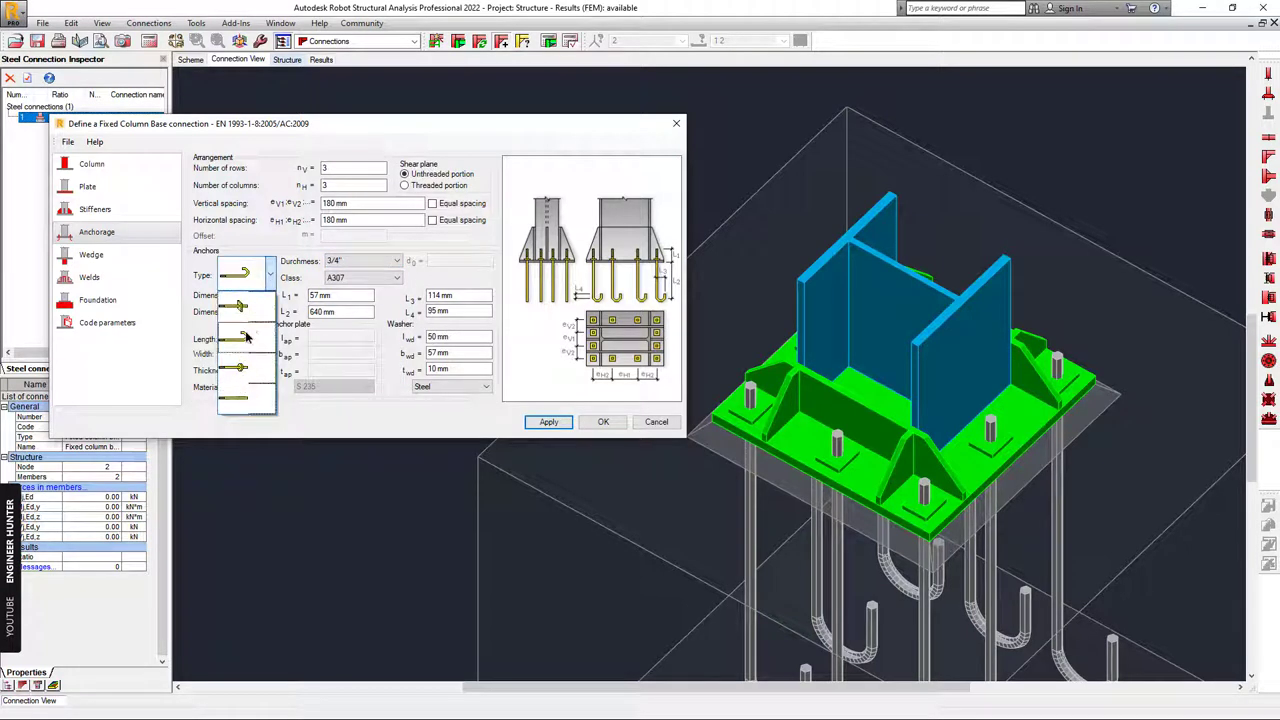
left_click(240, 338)
scroll(949, 361, "down", 5)
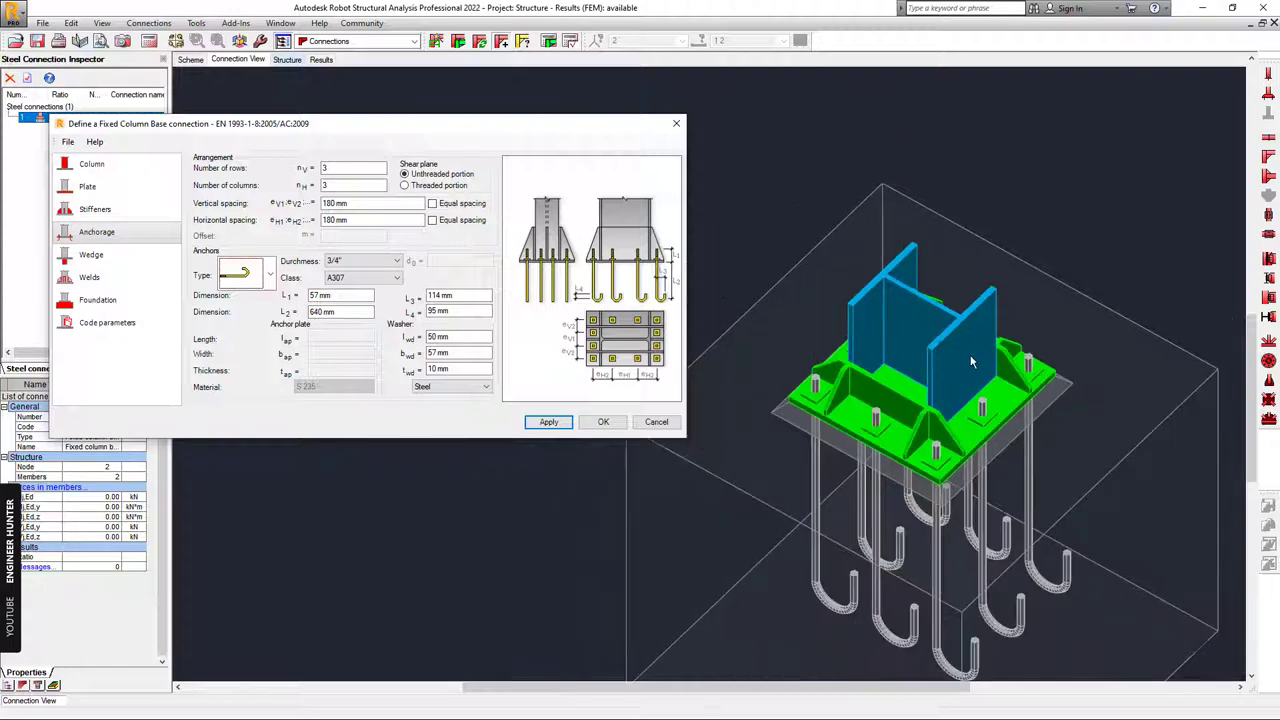
middle_click_drag(949, 361, 1046, 497, "shift")
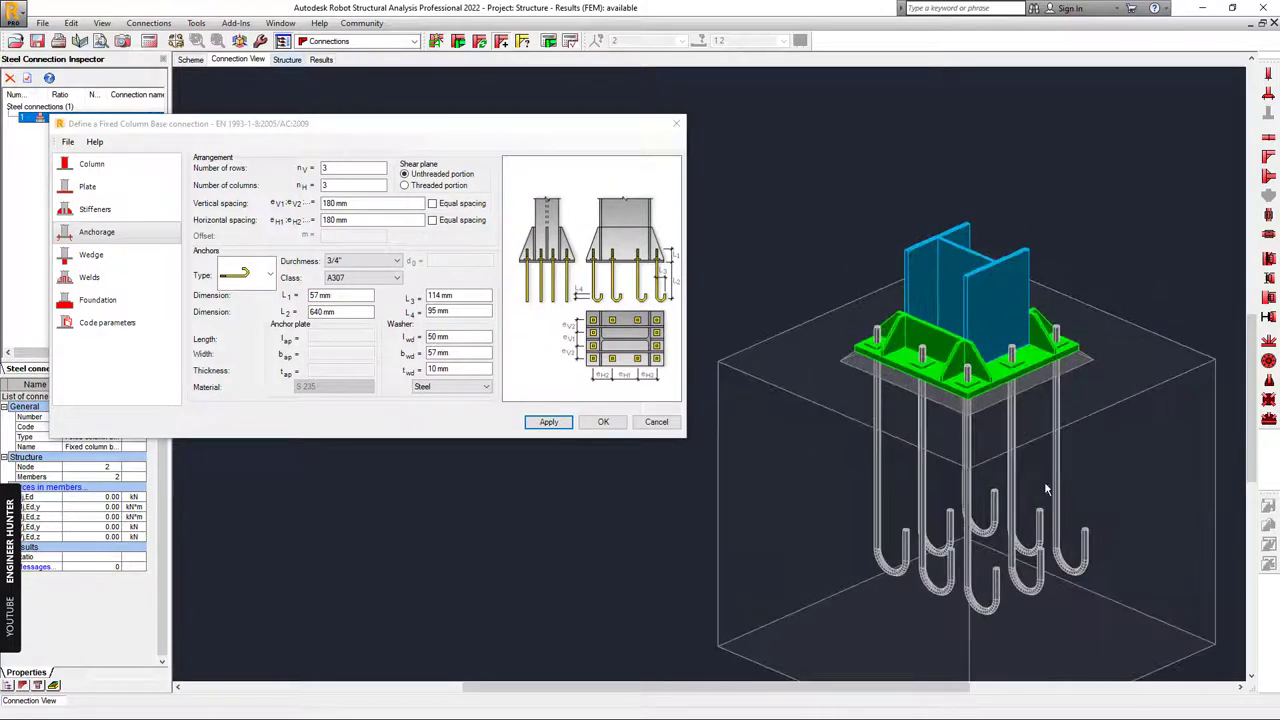
scroll(1050, 512, "down", 2)
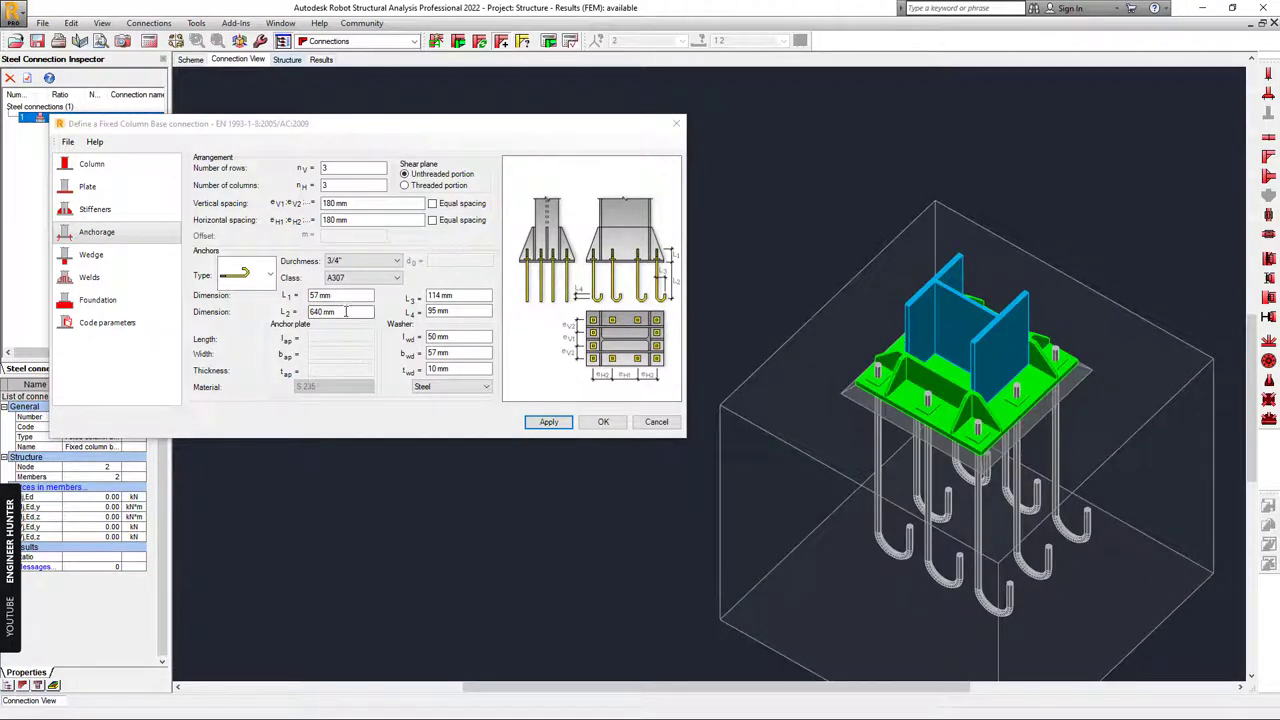
- Shorten the anchor L2 length from 640 to 400 mm (L3 114 mm) and apply
double_click(340, 312)
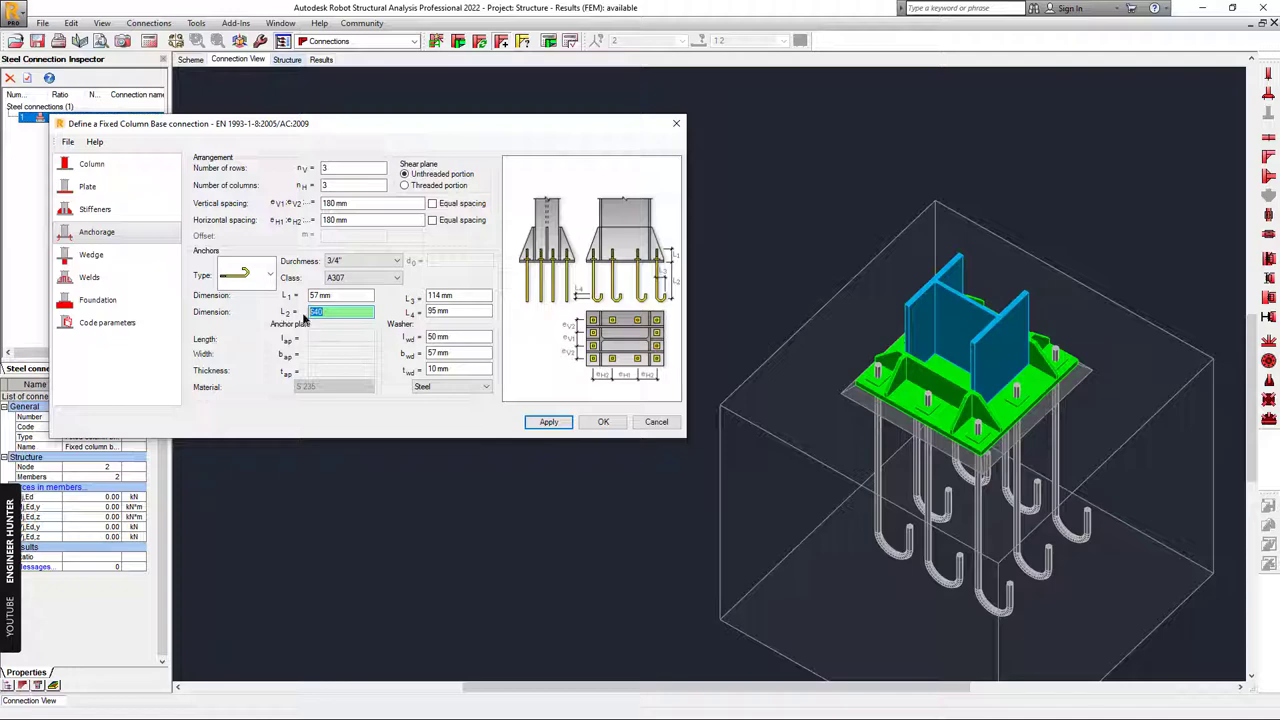
type("400")
key("Tab")
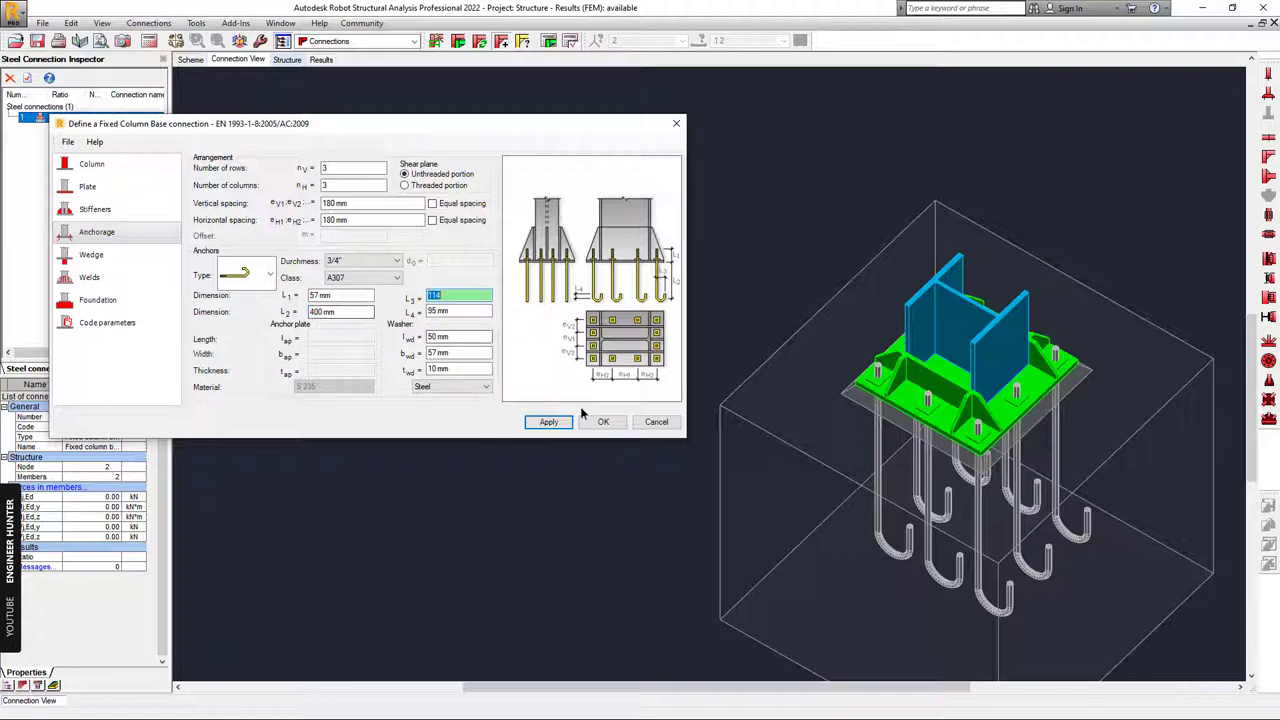
left_click(563, 426)
middle_click_drag(1069, 483, 833, 333, "shift")
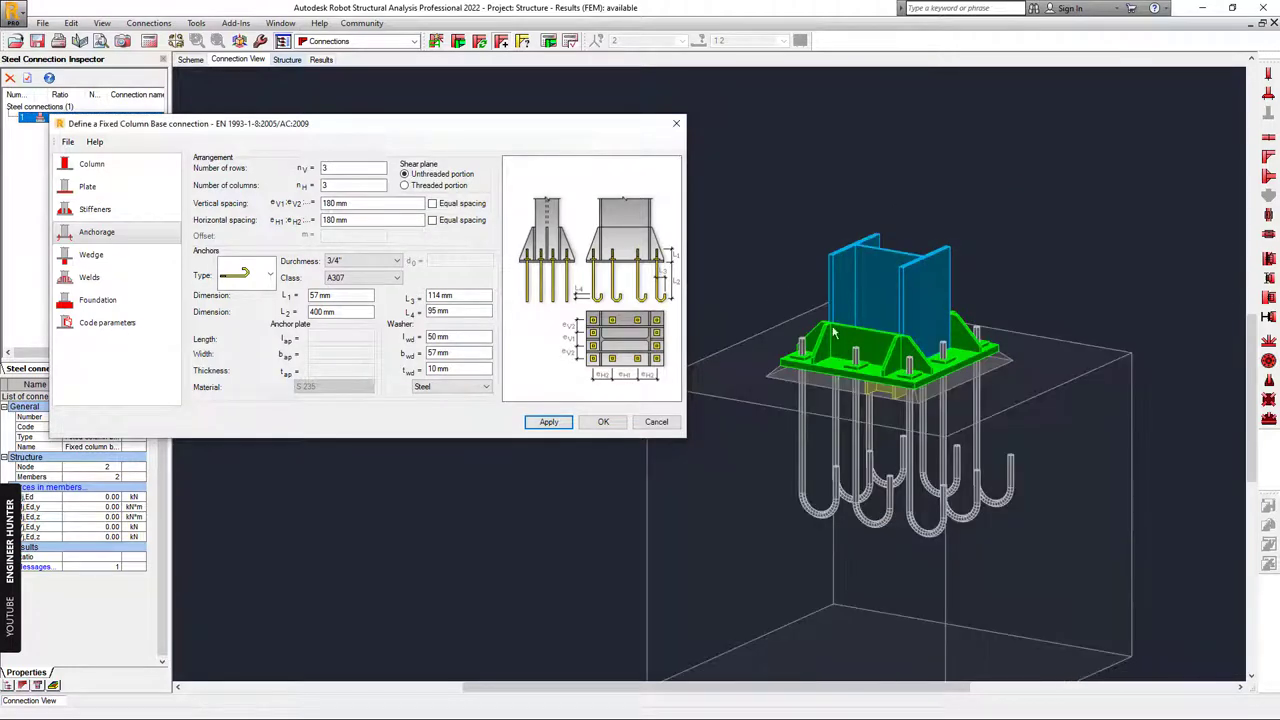
middle_click_drag(956, 398, 1005, 445, "shift")
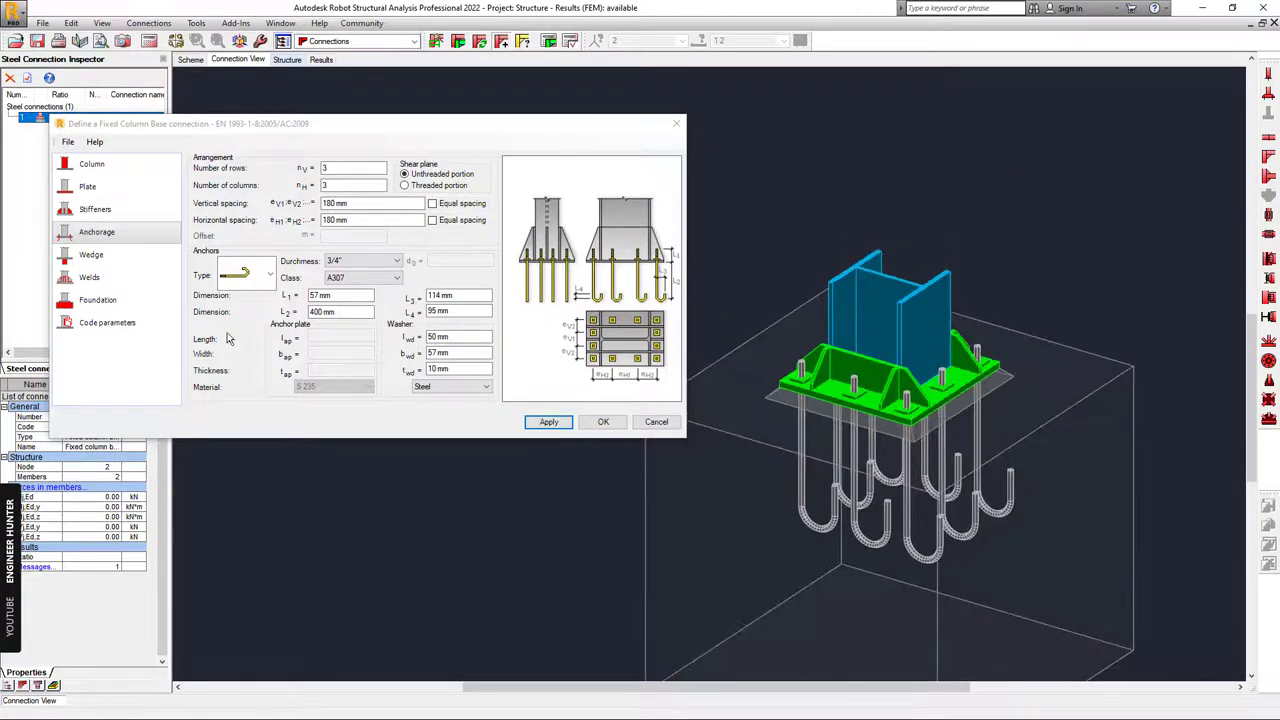
- Set the wedge type to none under the base plate and apply
left_click(112, 259)
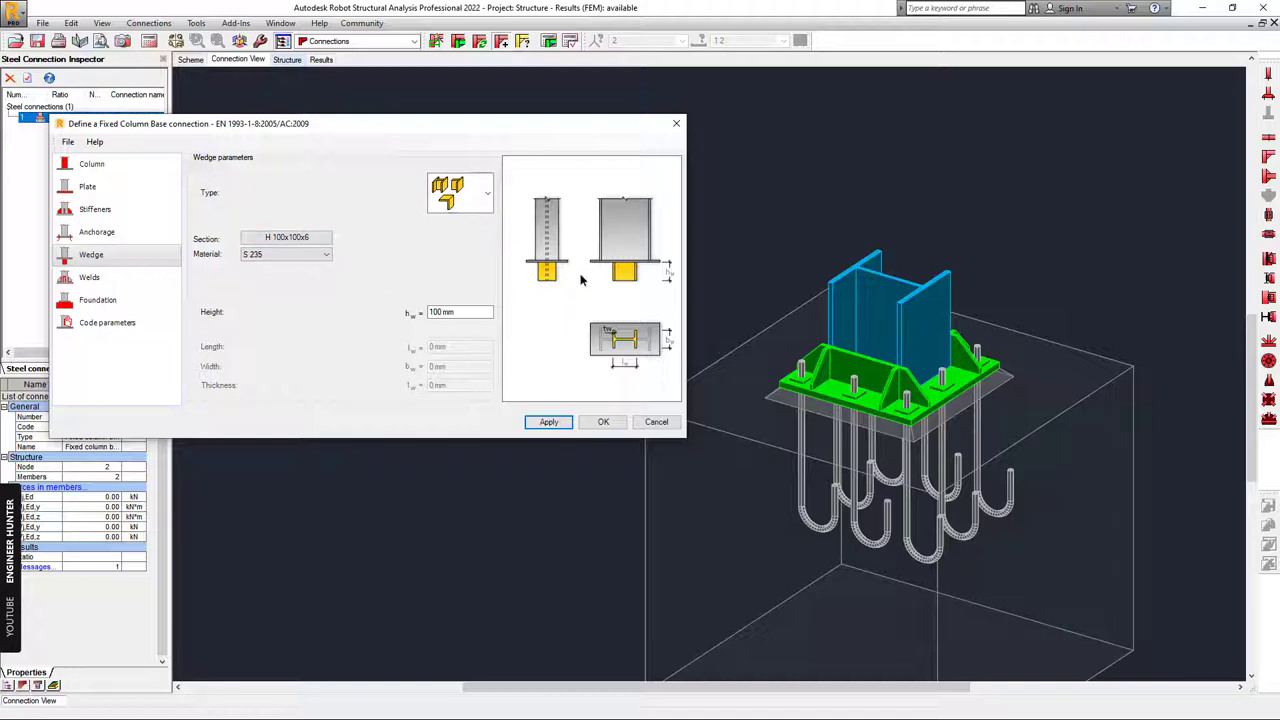
mouse_move(949, 433)
middle_mouse_down("shift")
mouse_move(960, 394)
mouse_move(951, 409)
middle_mouse_up("shift")
scroll(917, 374, "up", 4)
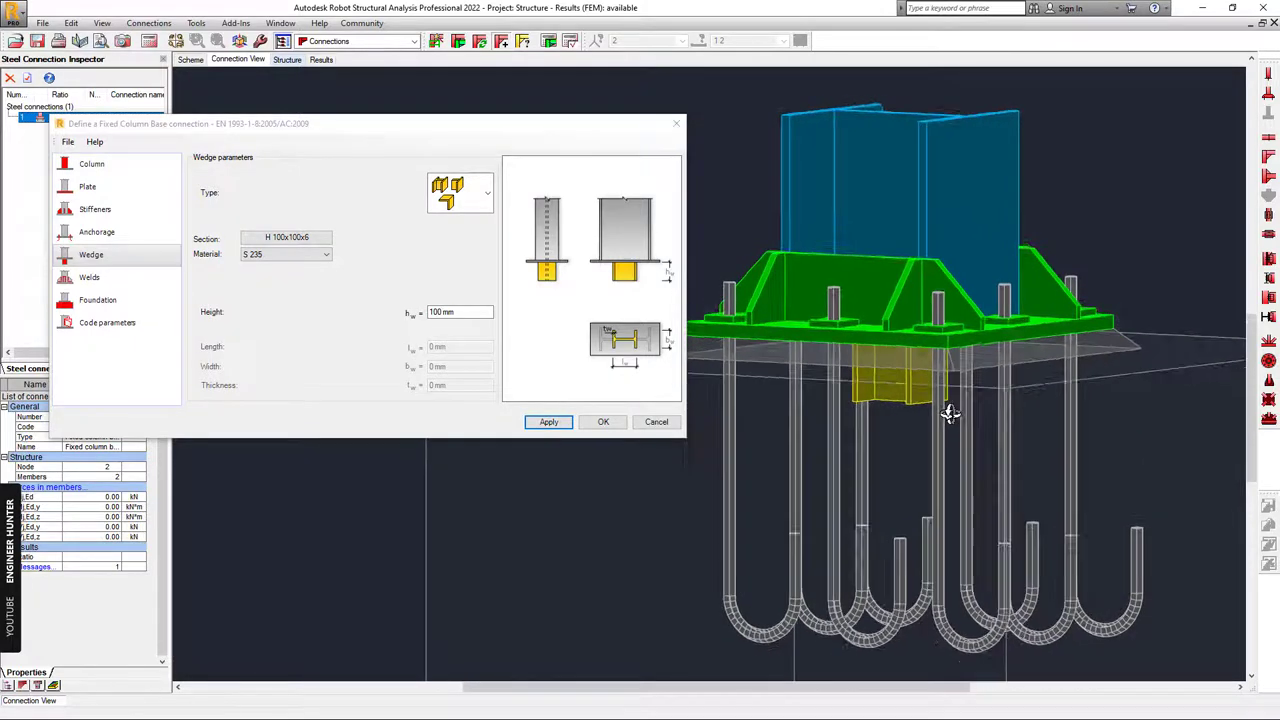
left_click(480, 193)
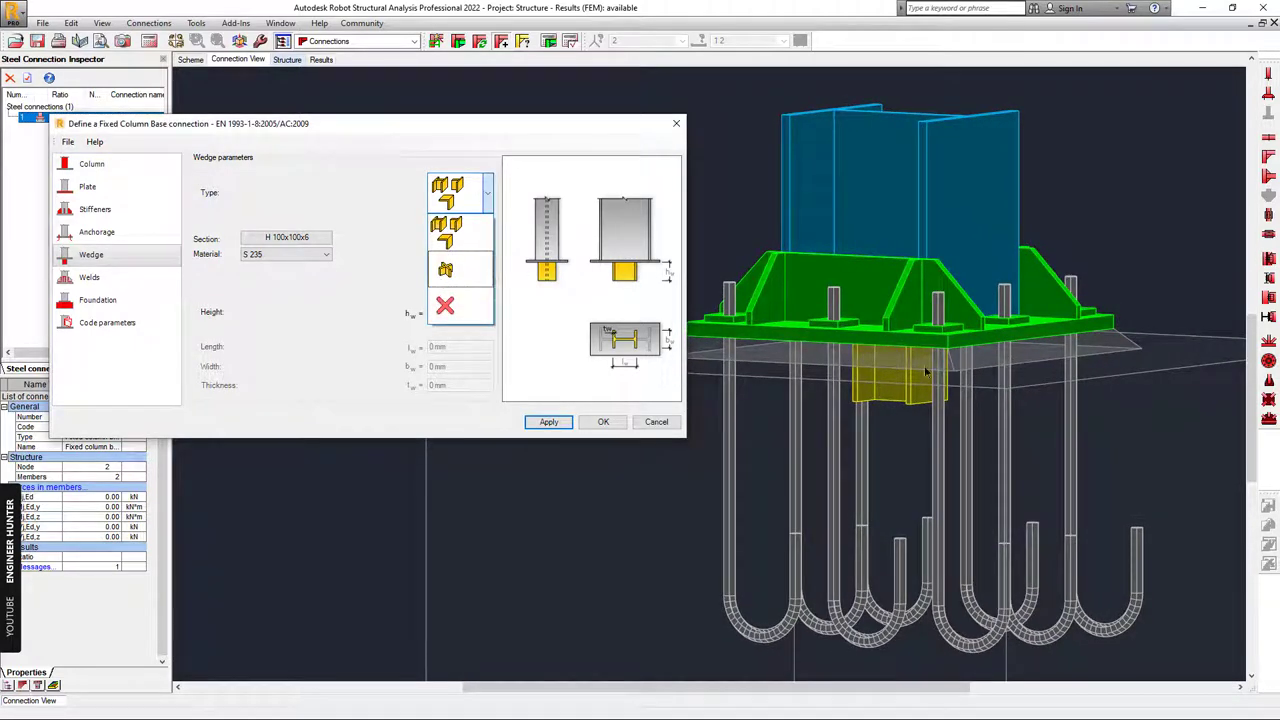
left_click(443, 311)
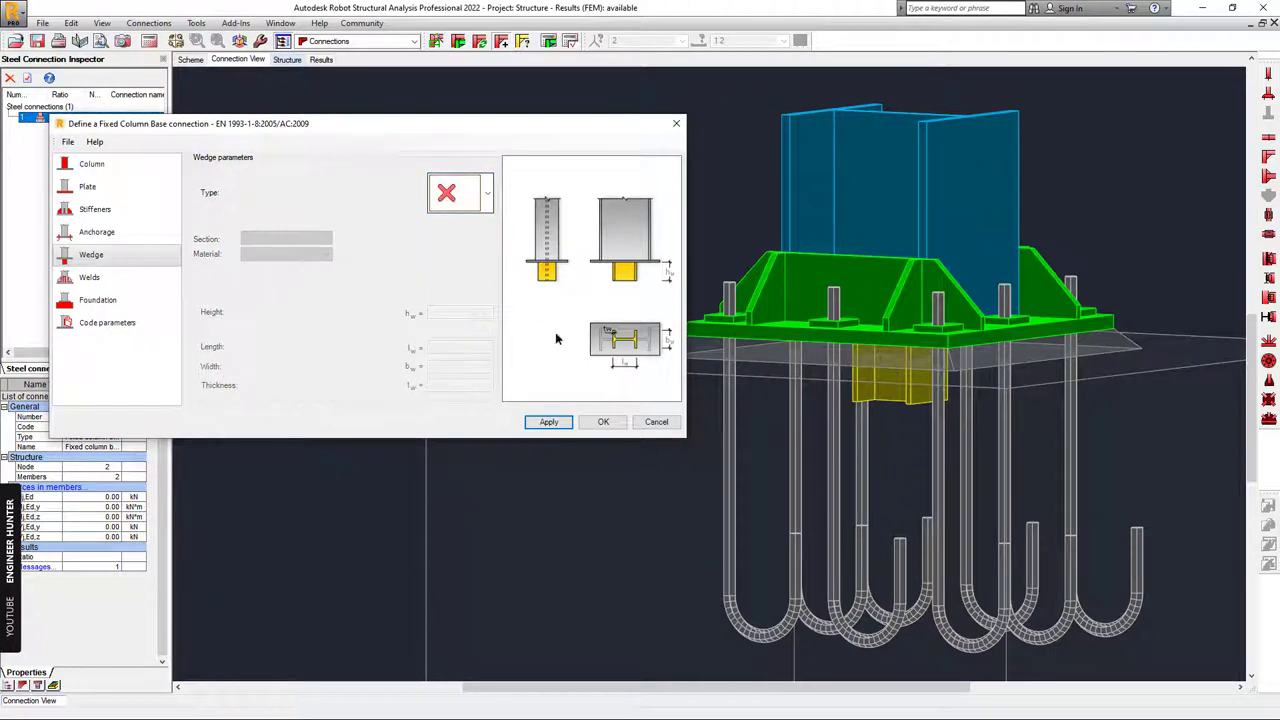
left_click(549, 422)
scroll(971, 431, "down", 3)
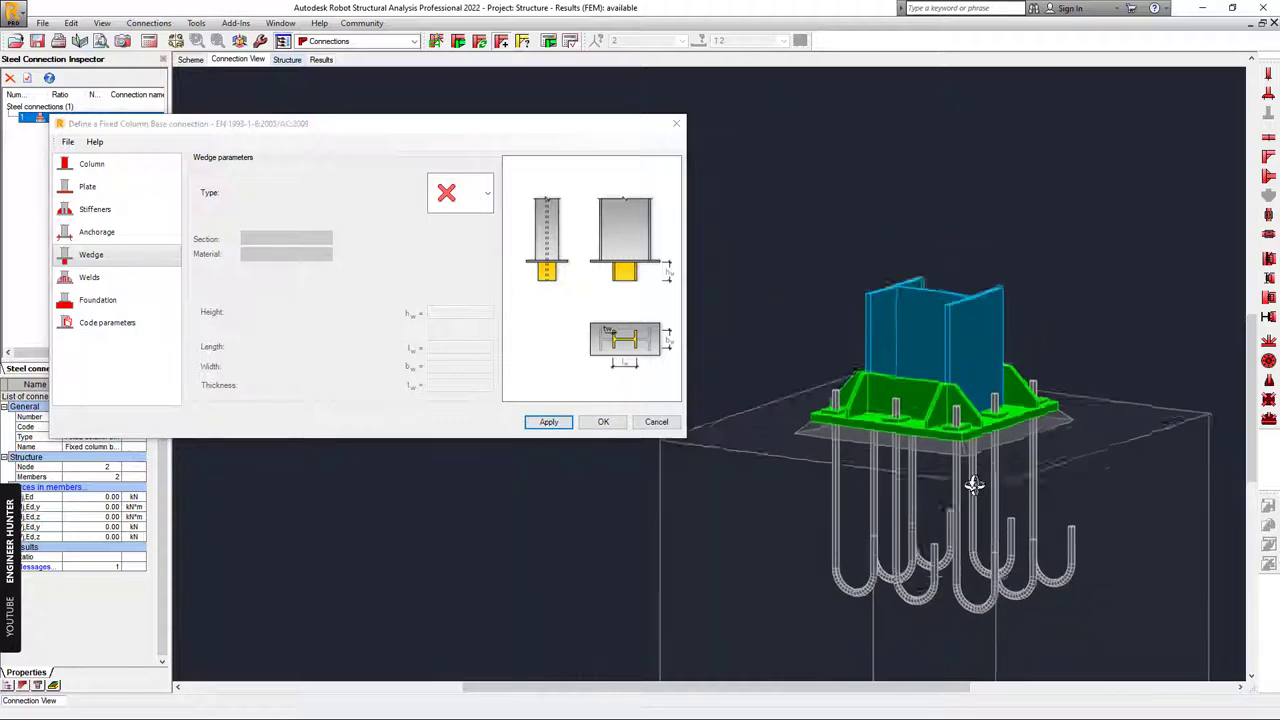
left_click(143, 281)
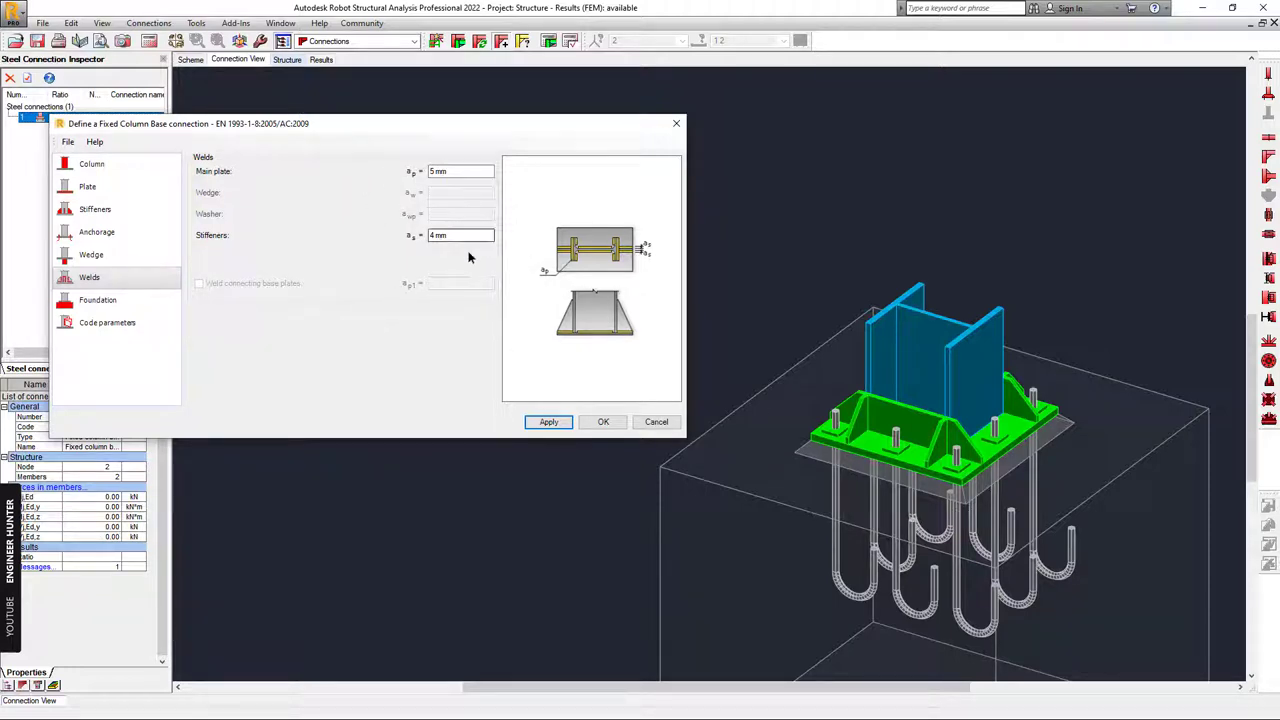
- Size the foundation at 800×600×600 mm, keeping C20/25 concrete
left_click(113, 302)
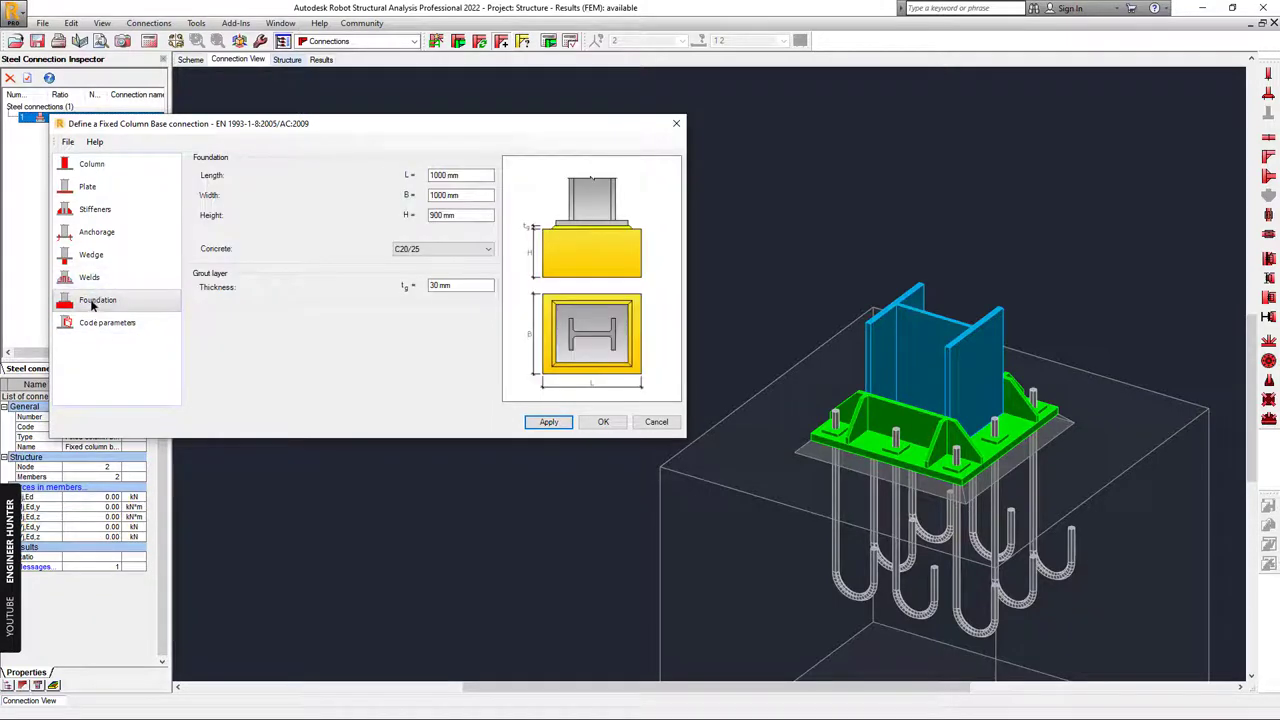
scroll(780, 366, "down", 2)
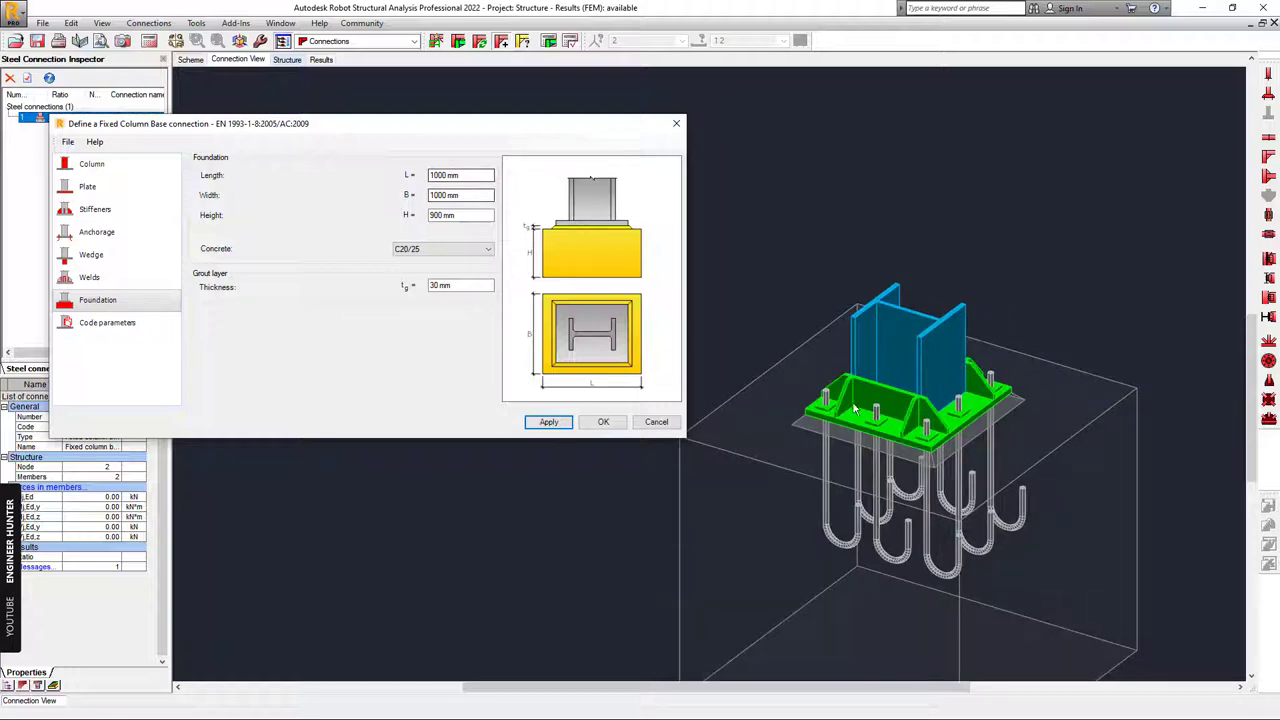
scroll(855, 408, "up", 3)
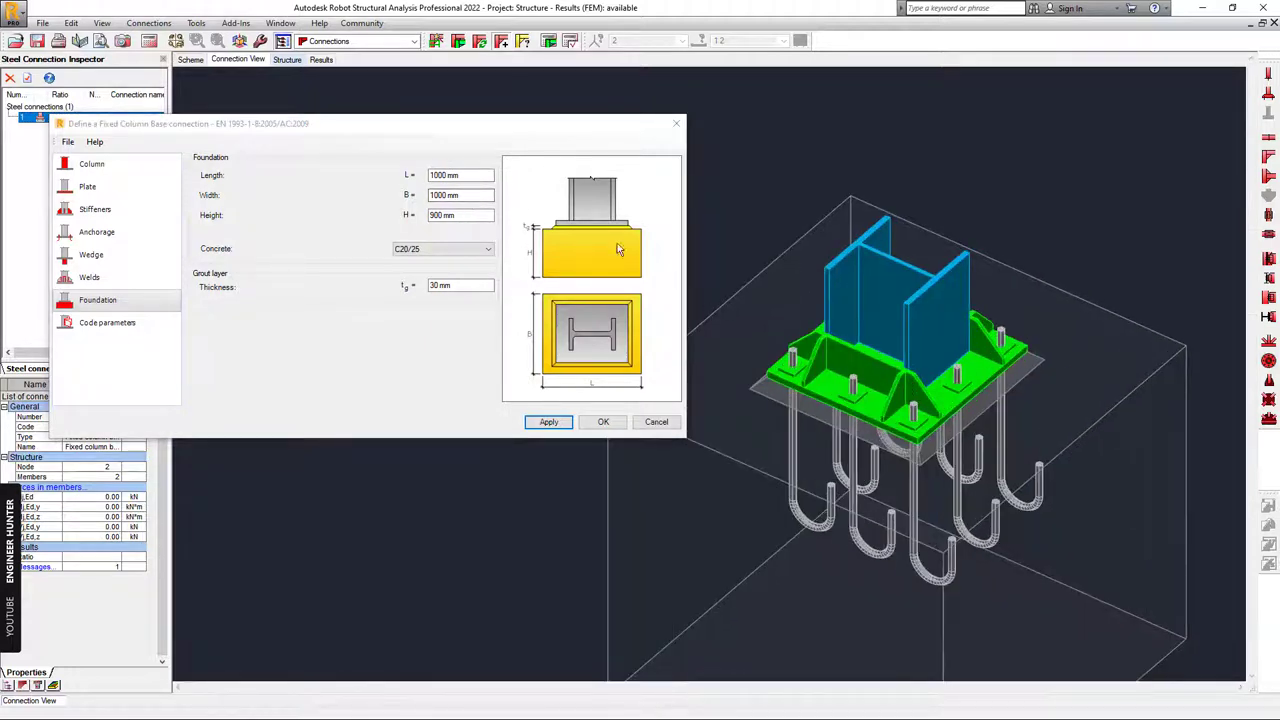
left_click(474, 180)
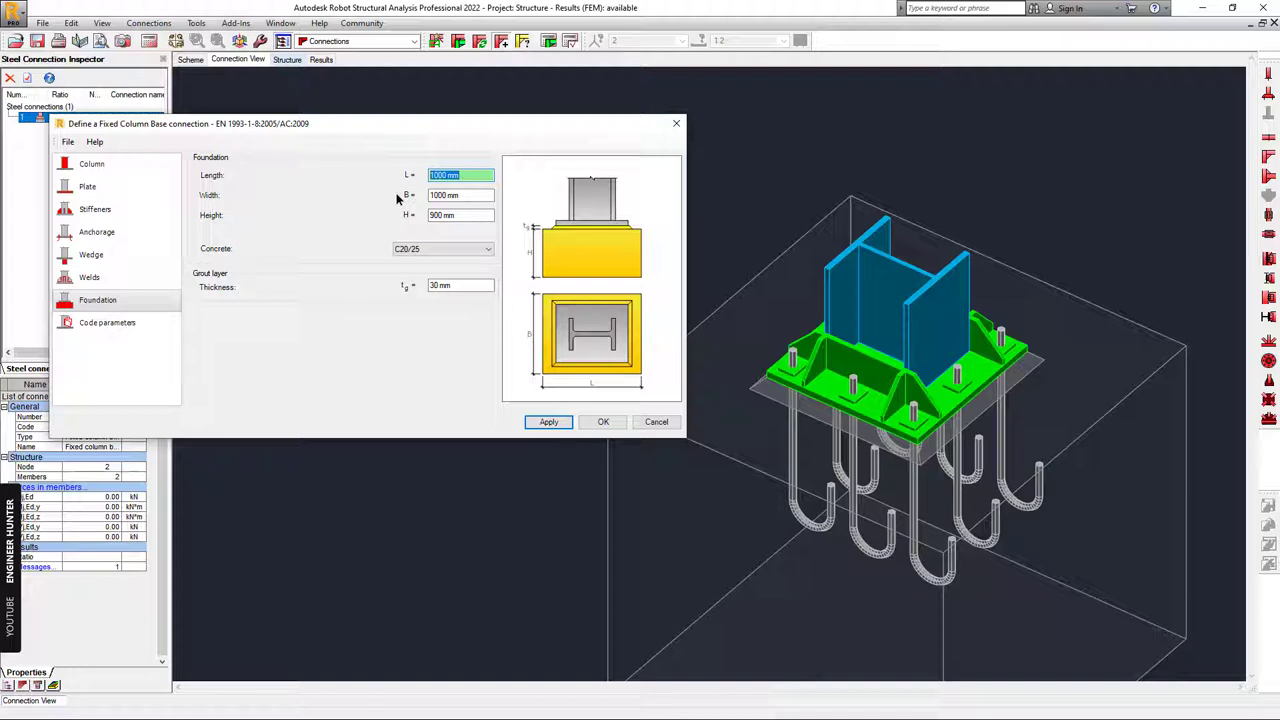
type("800")
key("Tab")
type("600")
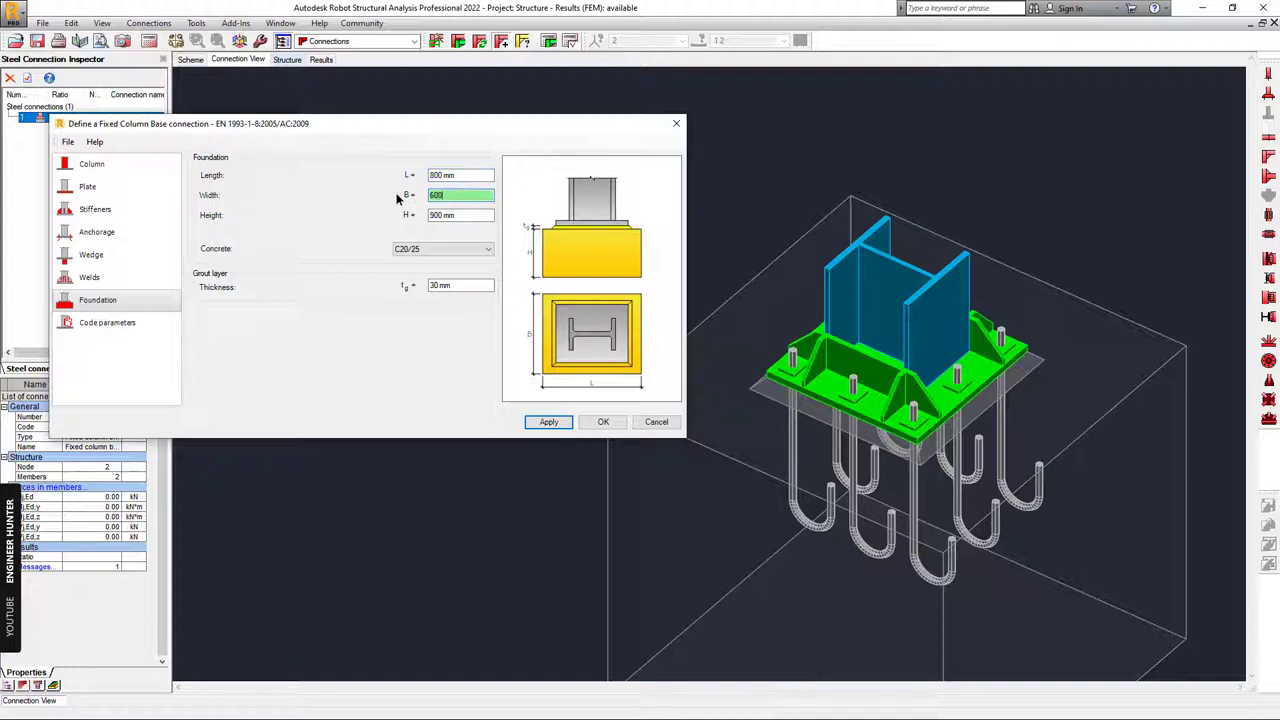
key("Tab")
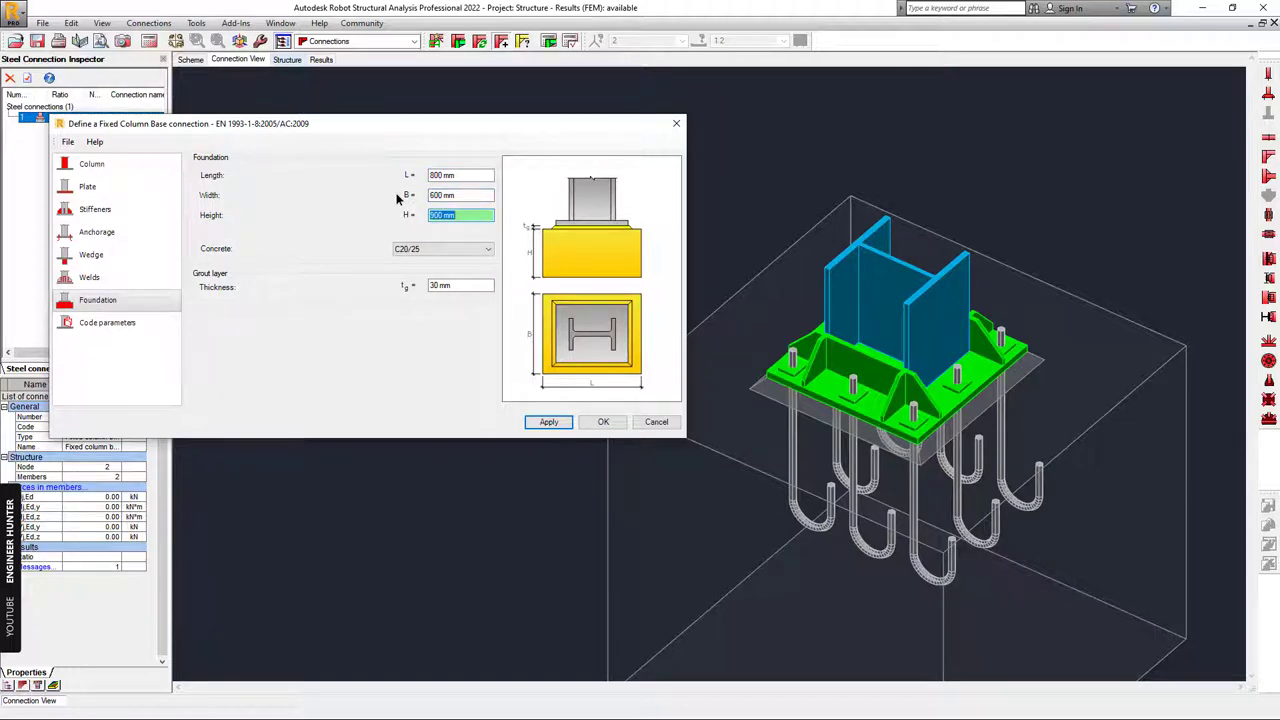
type("600")
key("Tab")
left_click(486, 252)
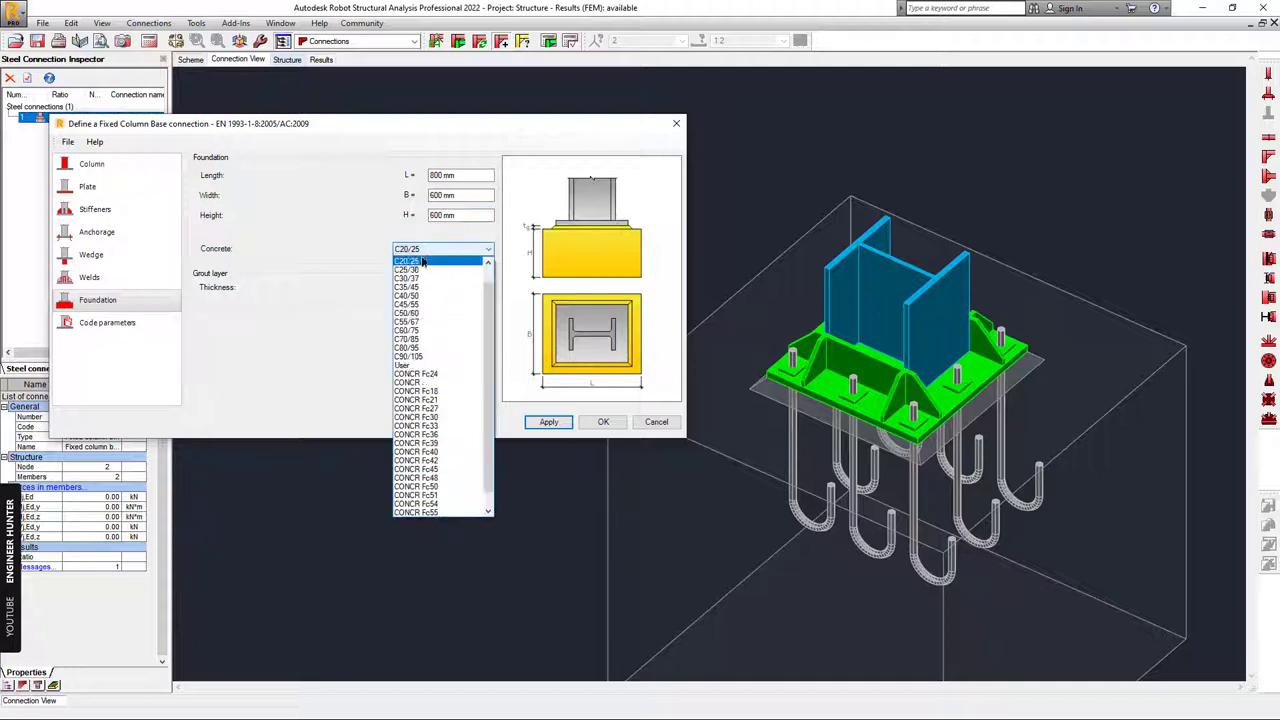
left_click(352, 250)
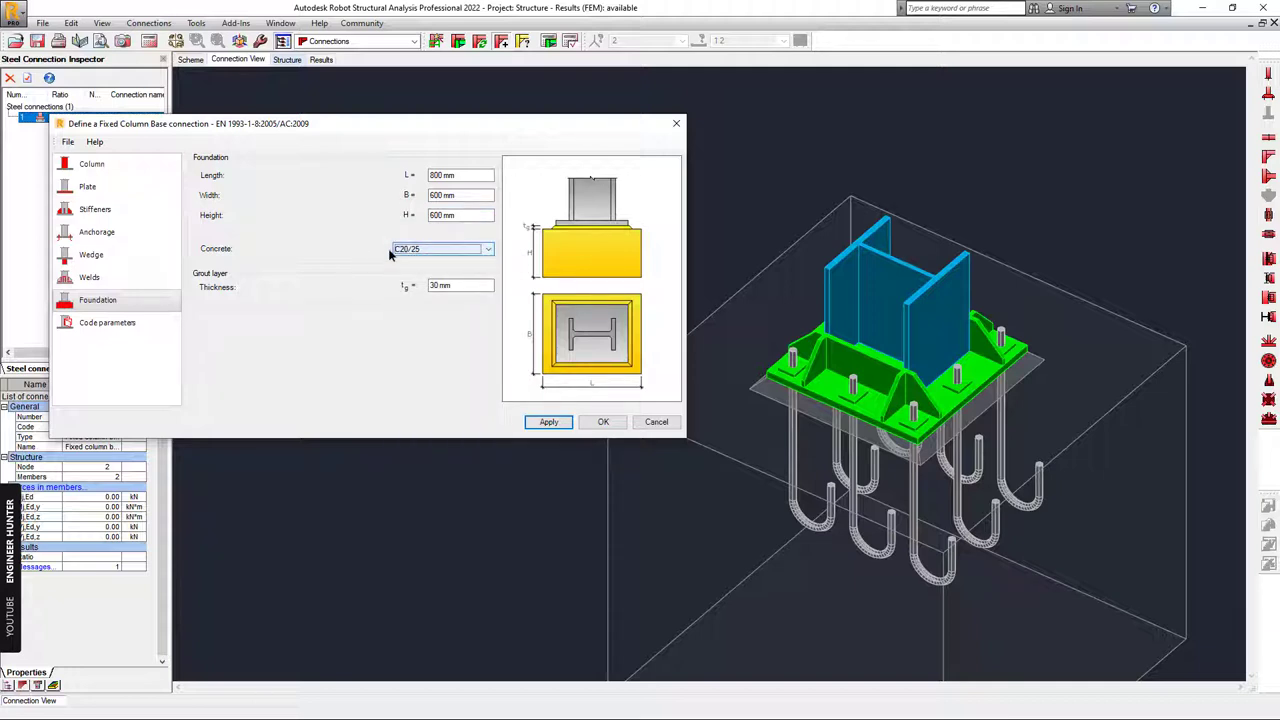
- Set the grout layer to 50 mm, apply, review code parameters, and confirm with OK
left_click(449, 287)
left_click_drag(458, 287, 417, 288)
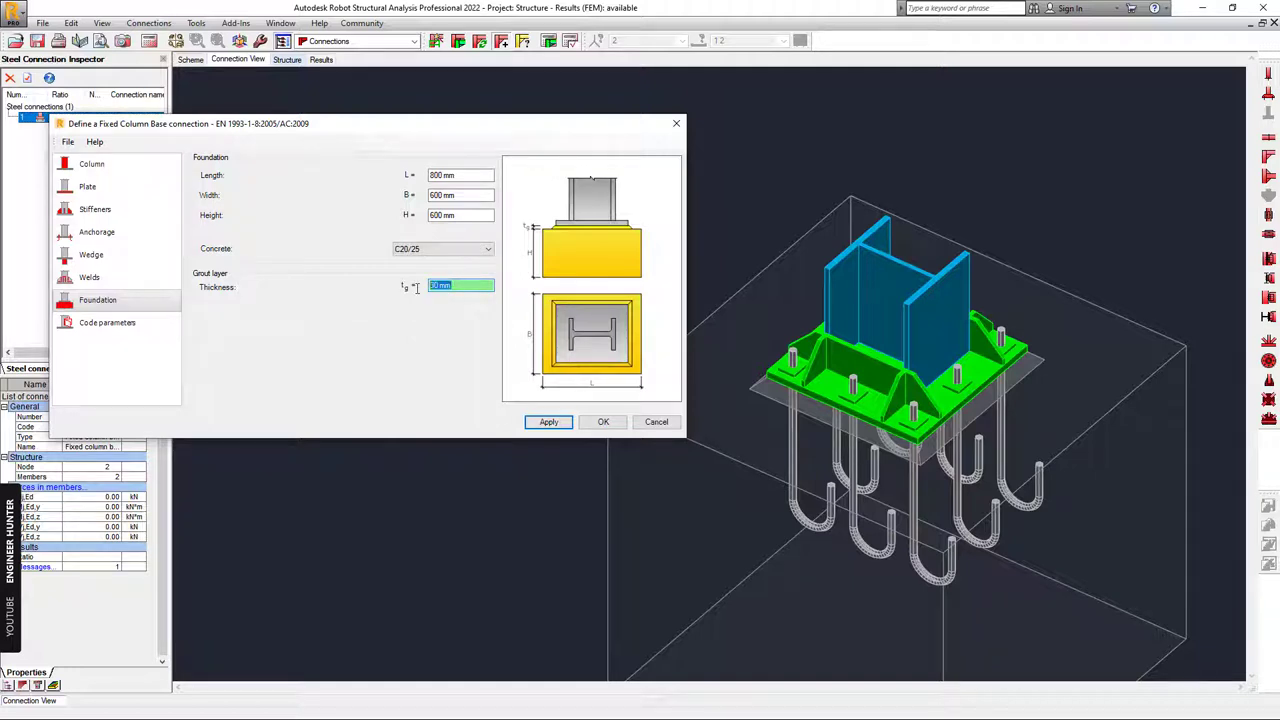
key("Return")
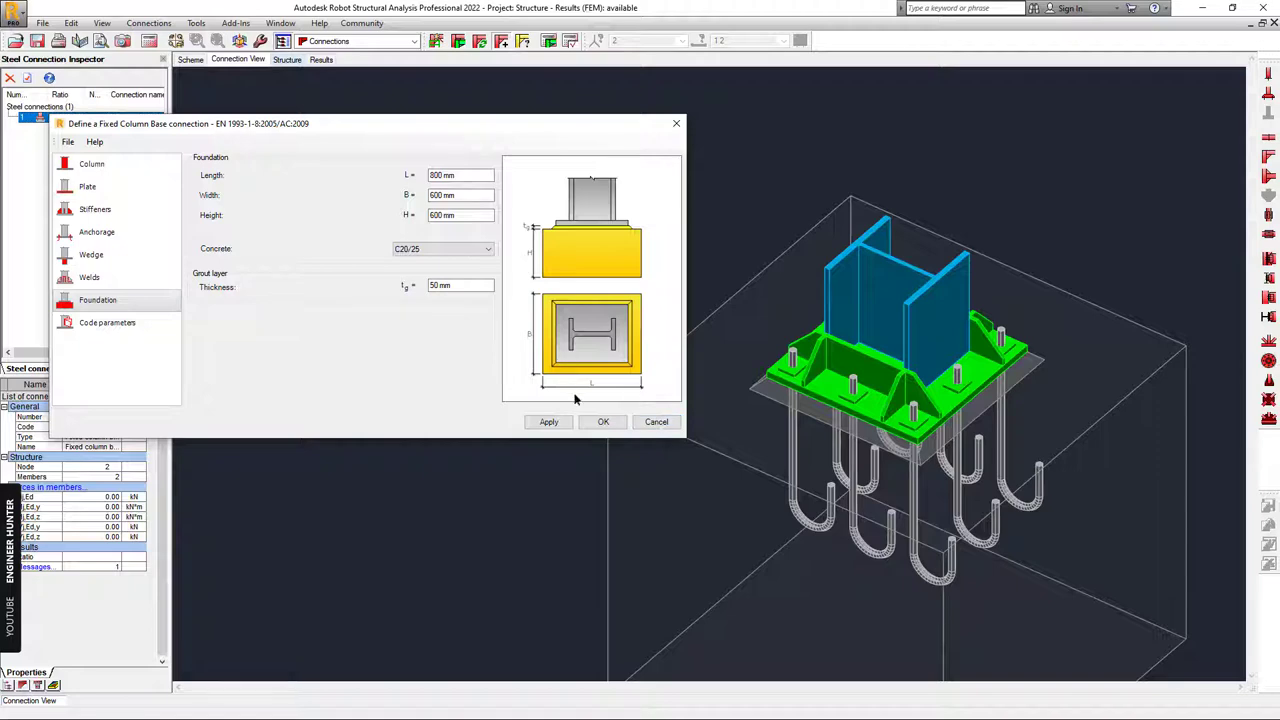
left_click(557, 428)
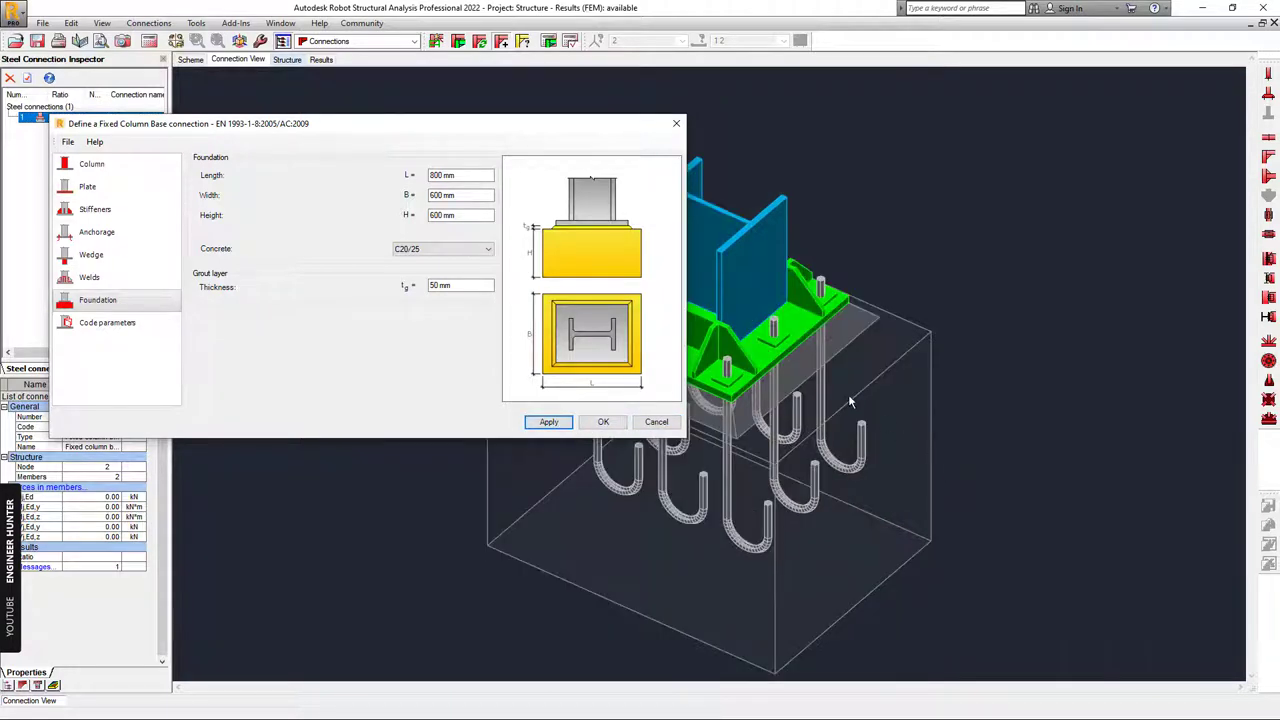
middle_click_drag(848, 400, 977, 510)
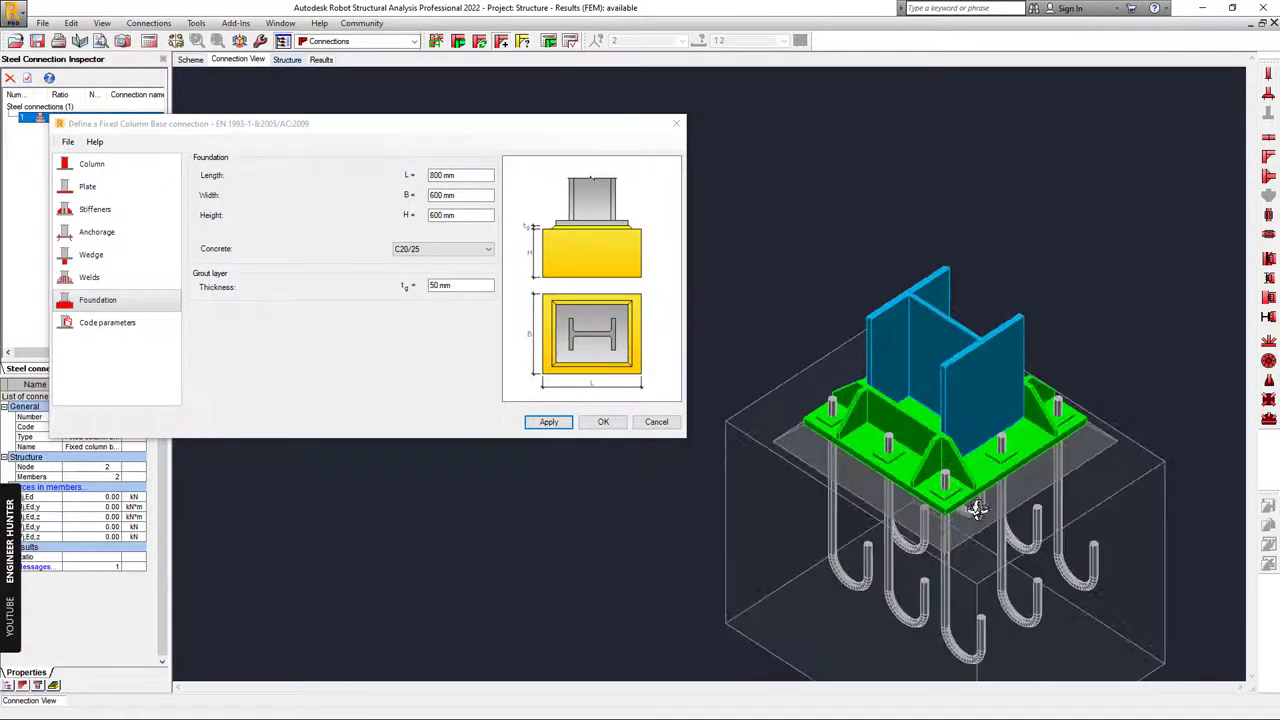
left_click(112, 325)
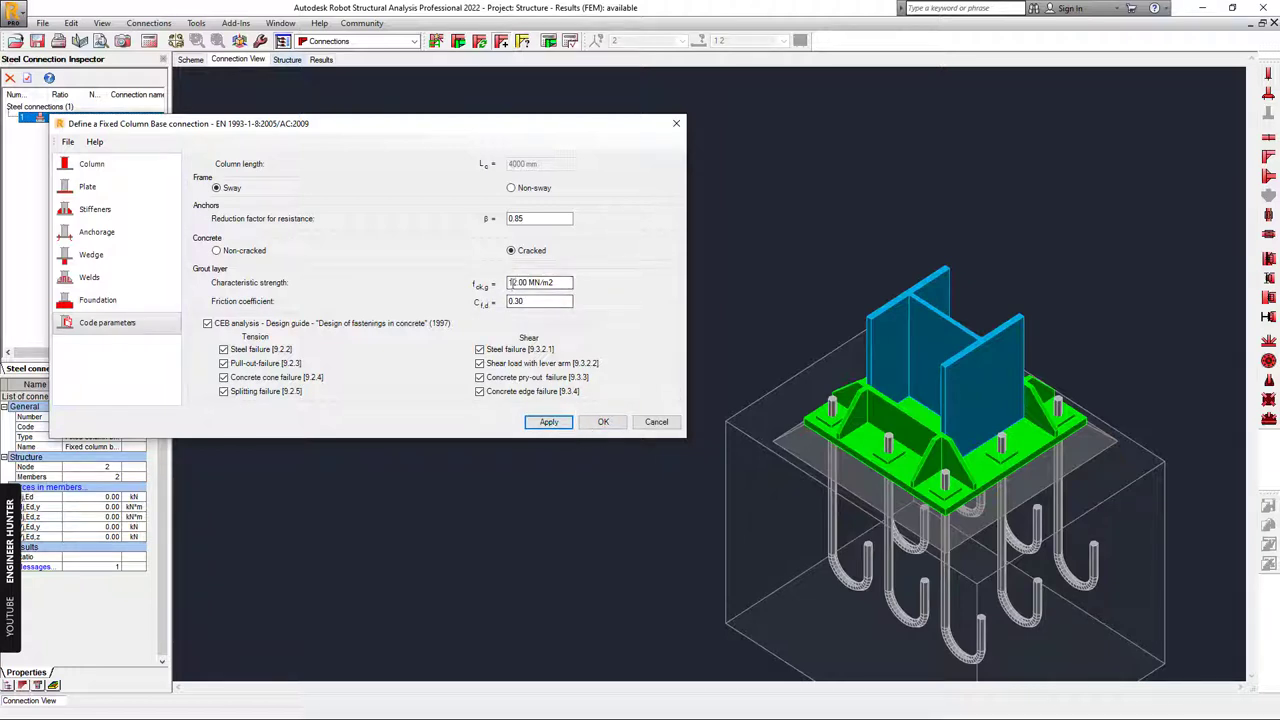
left_click(603, 421)
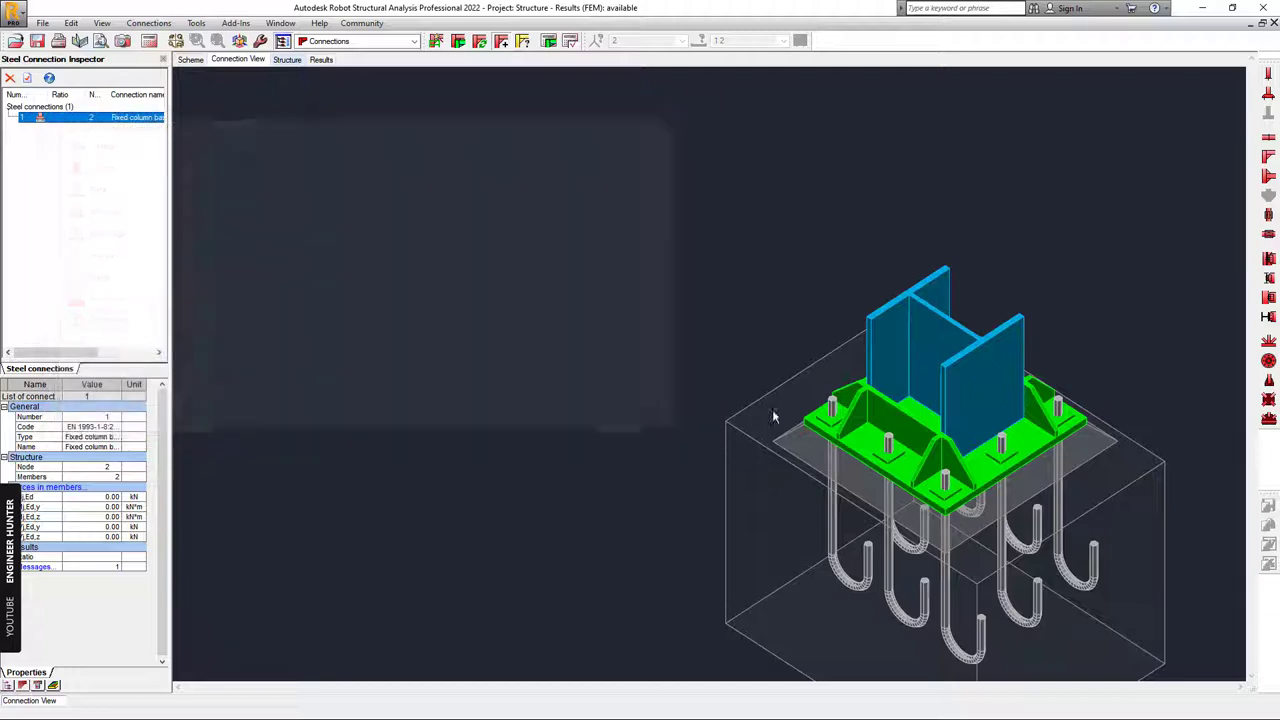
middle_click_drag(1006, 283, 773, 185)
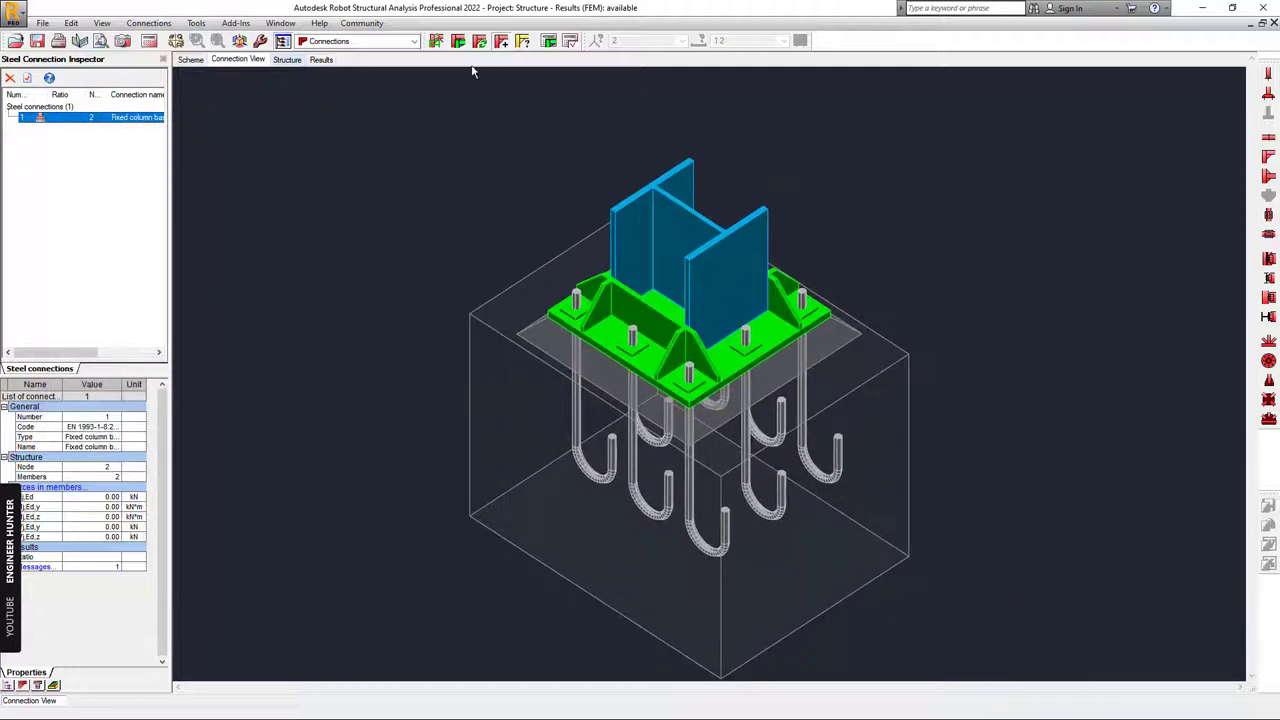
- Run the connection design check for load combinations 3to6, giving ratio 1.17
left_click(548, 41)
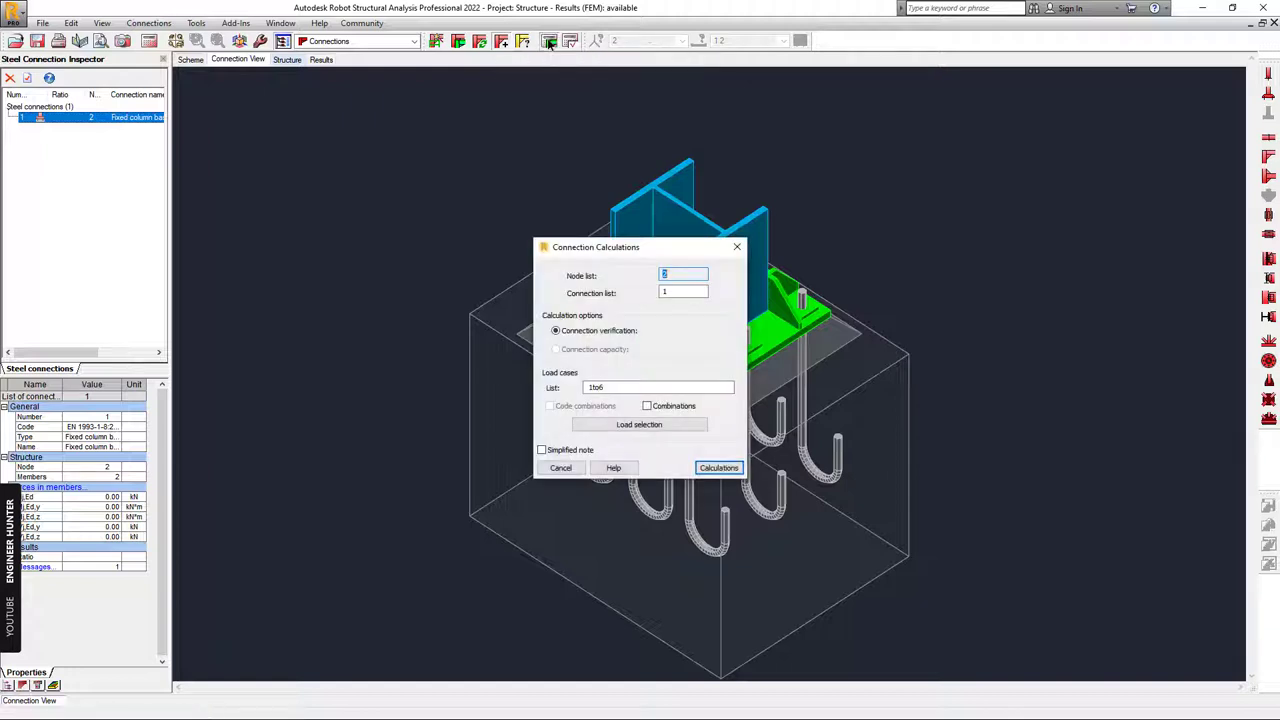
left_click(647, 405)
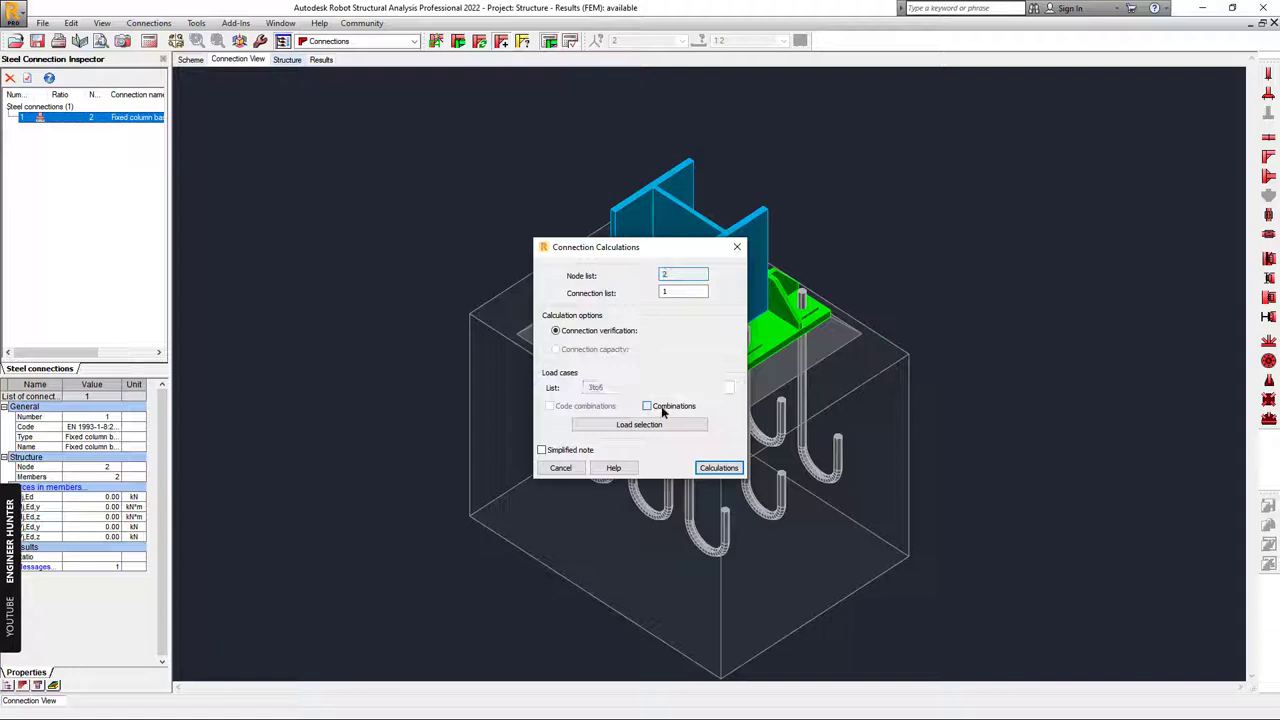
left_click(648, 425)
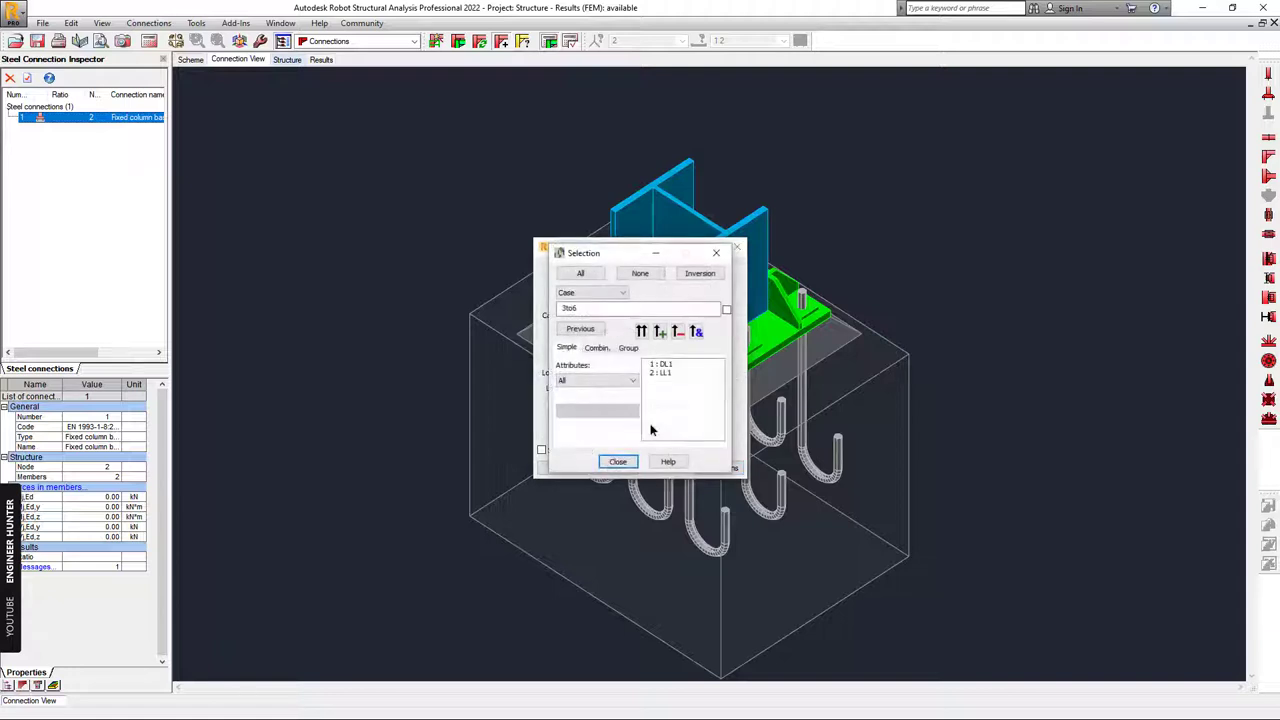
left_click(596, 347)
left_click_drag(665, 365, 653, 386)
left_click(626, 462)
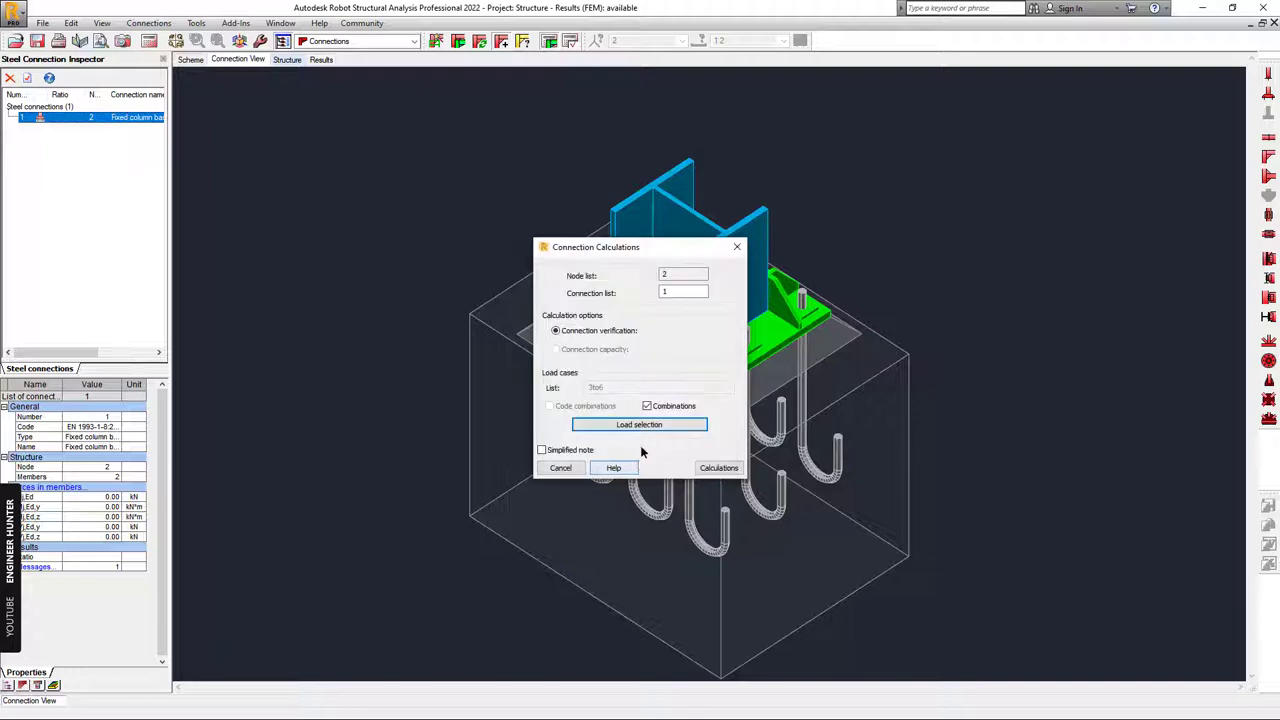
left_click(716, 468)
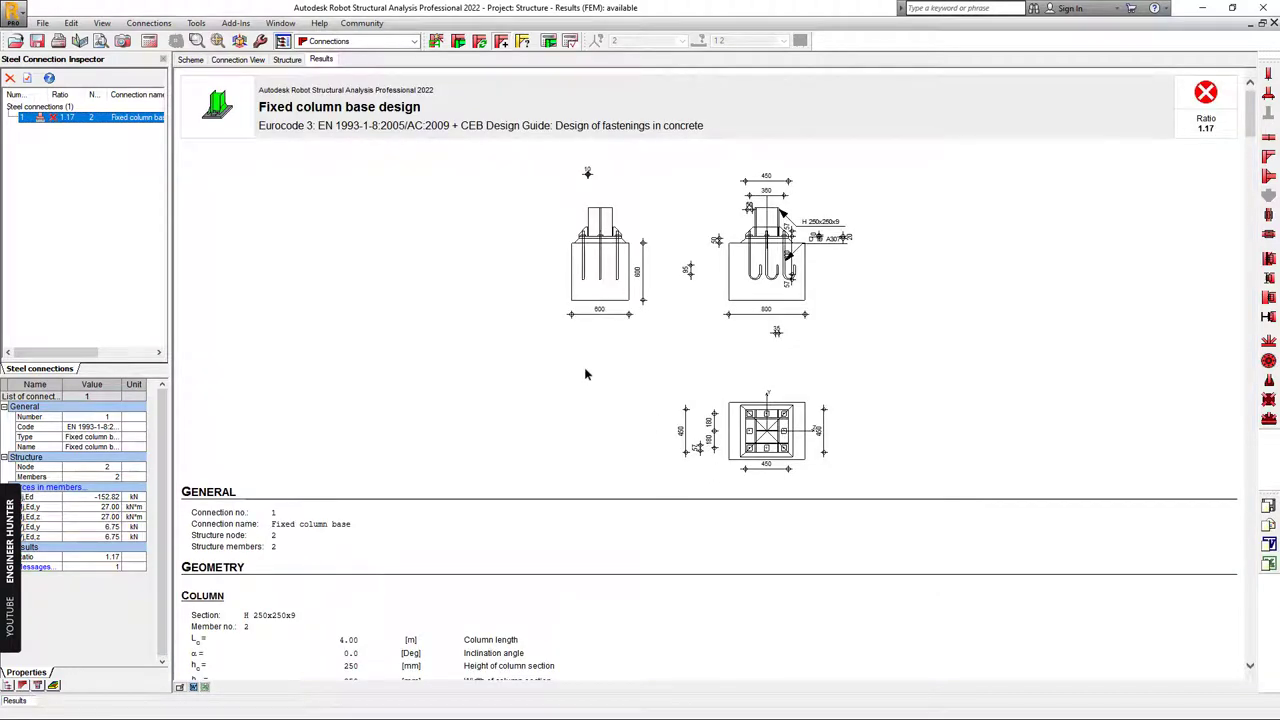
scroll(575, 347, "down", 5)
scroll(603, 371, "up", 5)
left_click_drag(1203, 119, 1220, 126)
left_click_drag(1197, 129, 1212, 136)
scroll(710, 288, "down", 12)
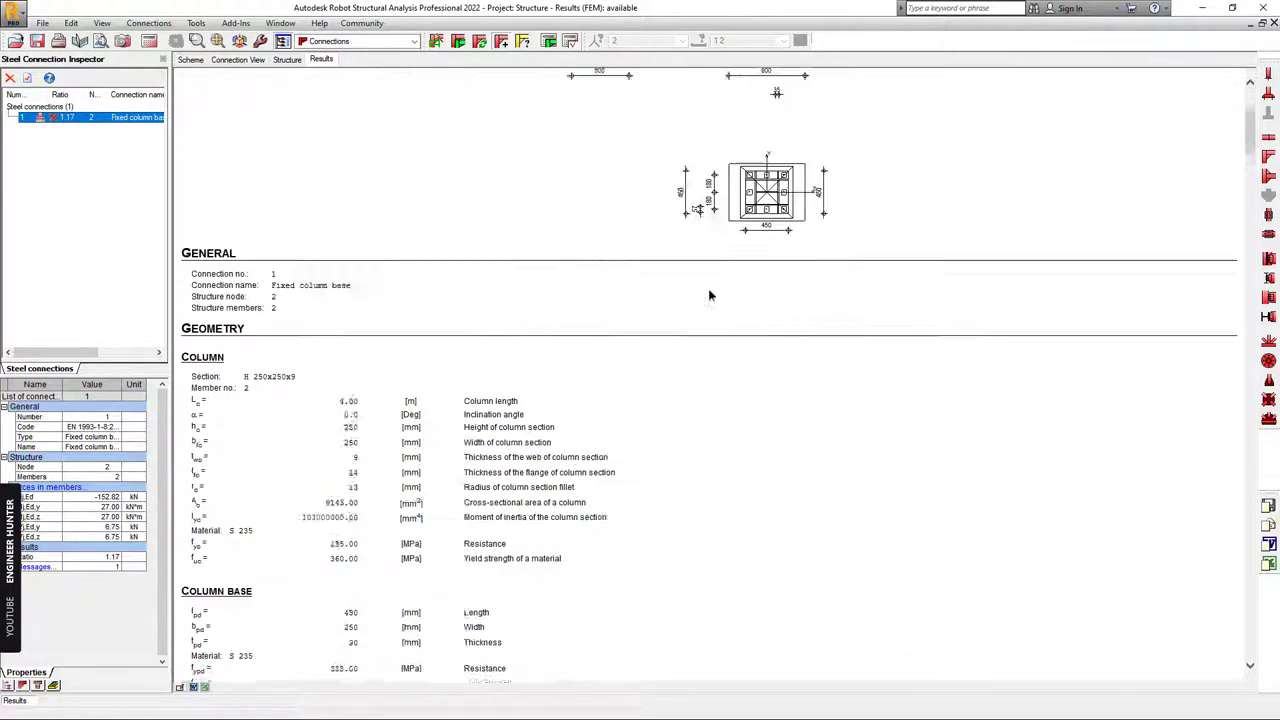
scroll(711, 290, "down", 15)
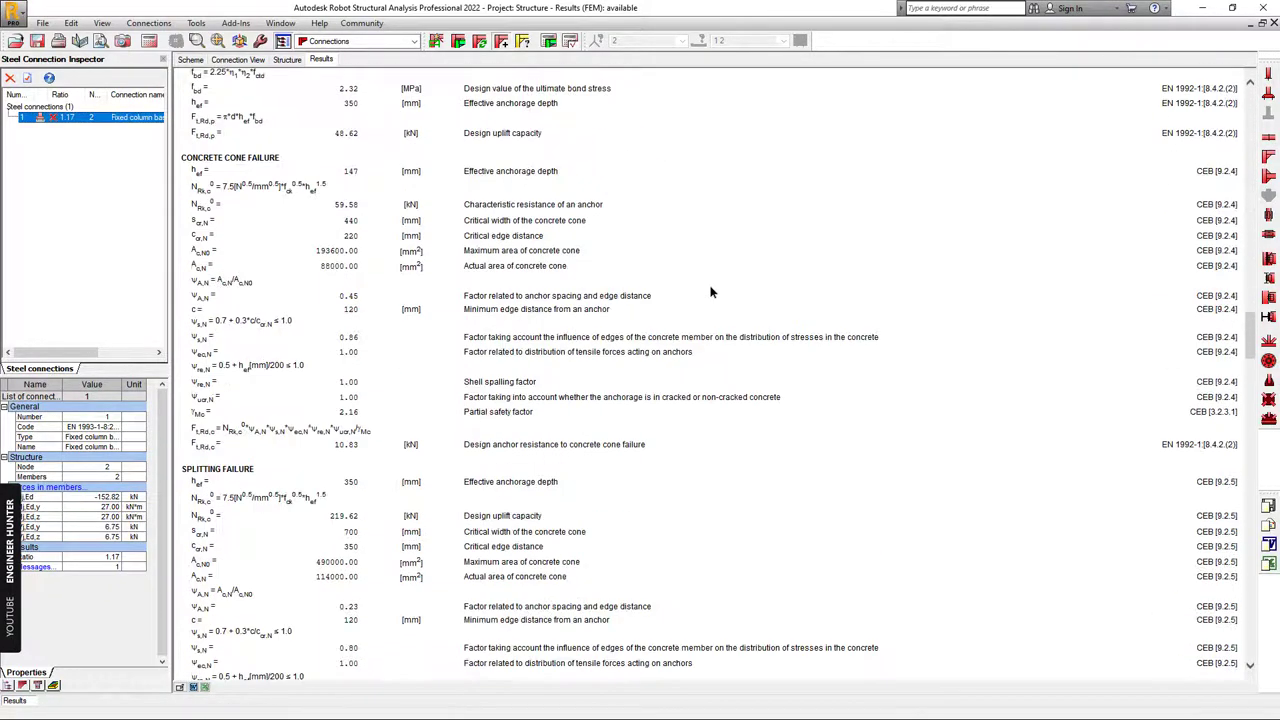
scroll(268, 215, "down", 3)
scroll(635, 397, "up", 3)
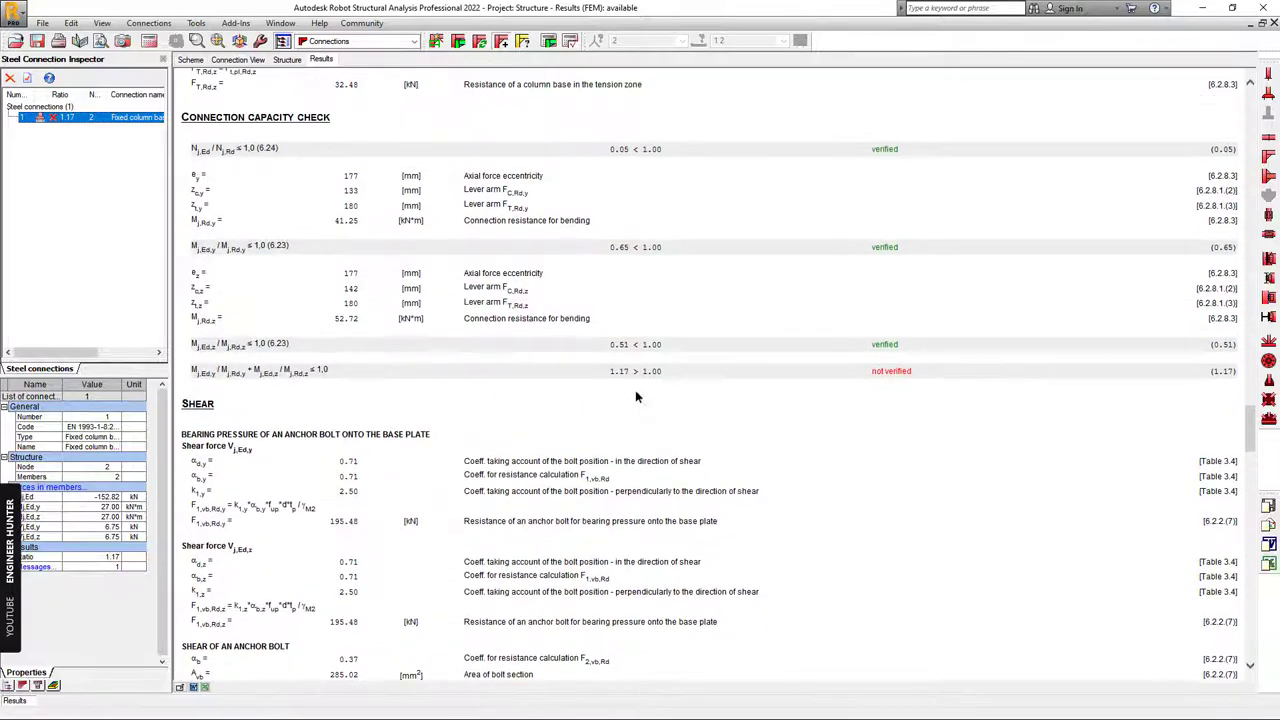
left_click_drag(868, 378, 922, 372)
left_click(628, 372)
scroll(740, 400, "down", 15)
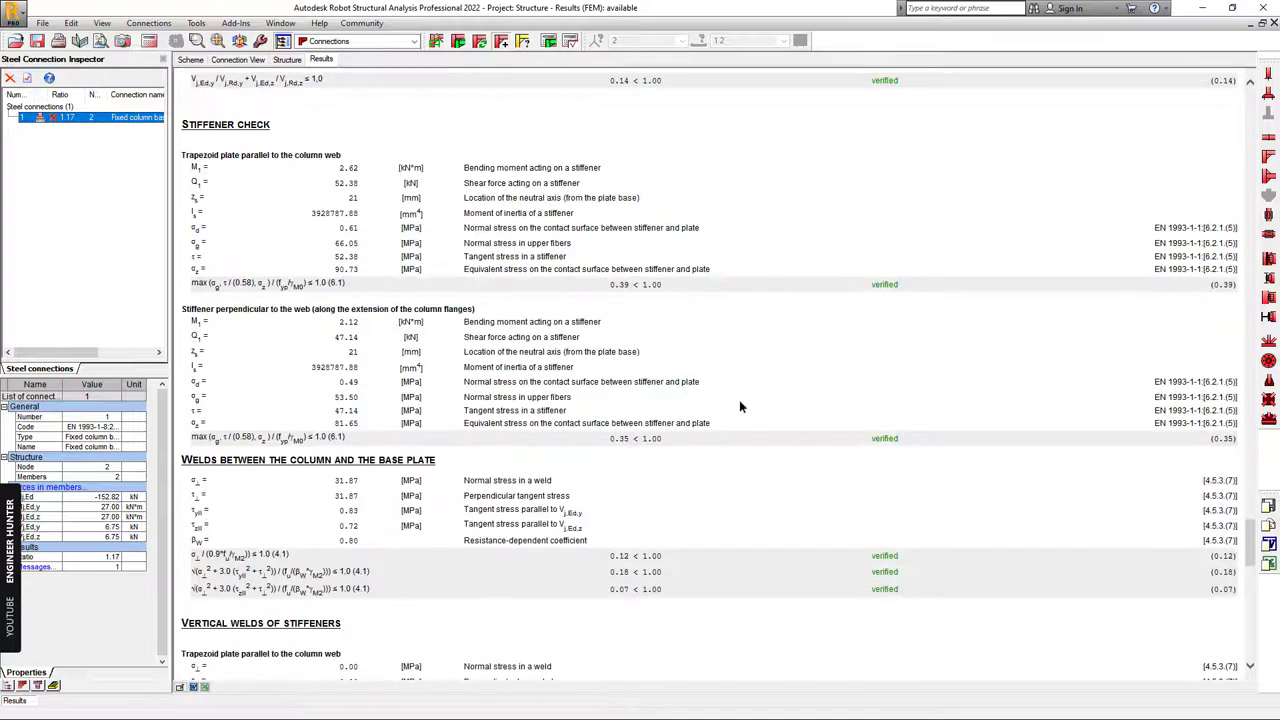
scroll(740, 407, "down", 15)
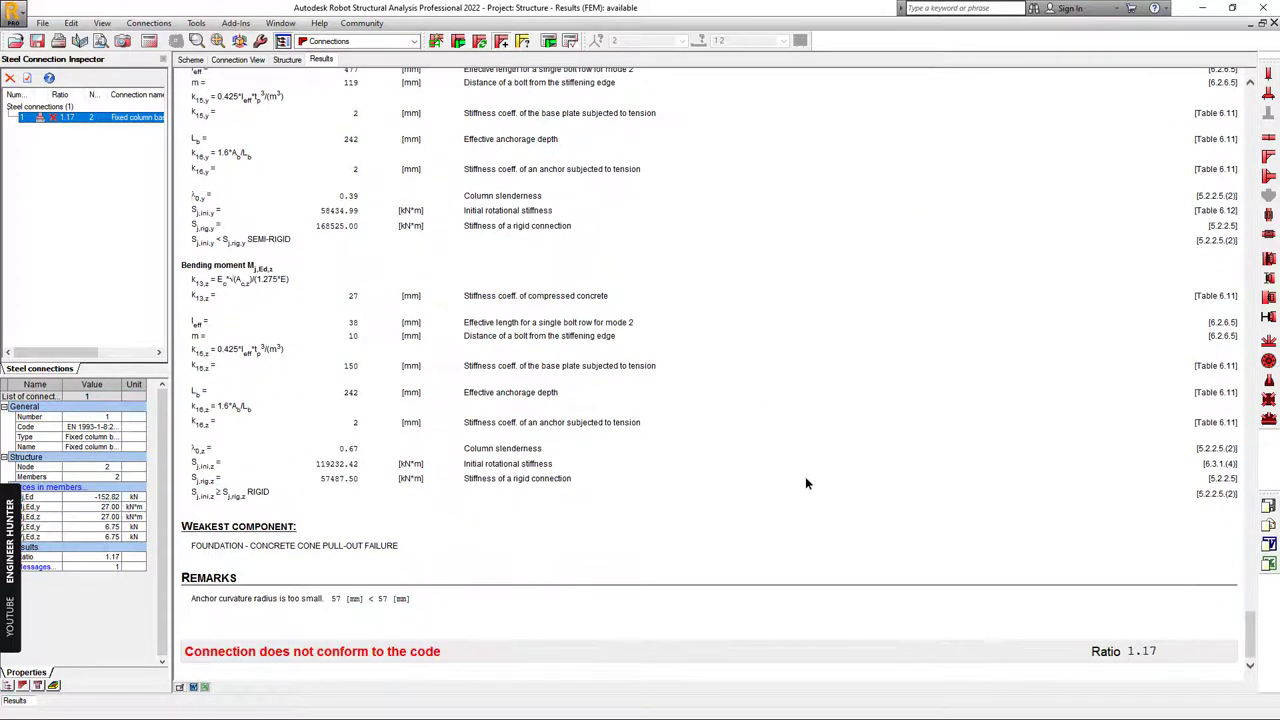
scroll(1045, 497, "up", 12)
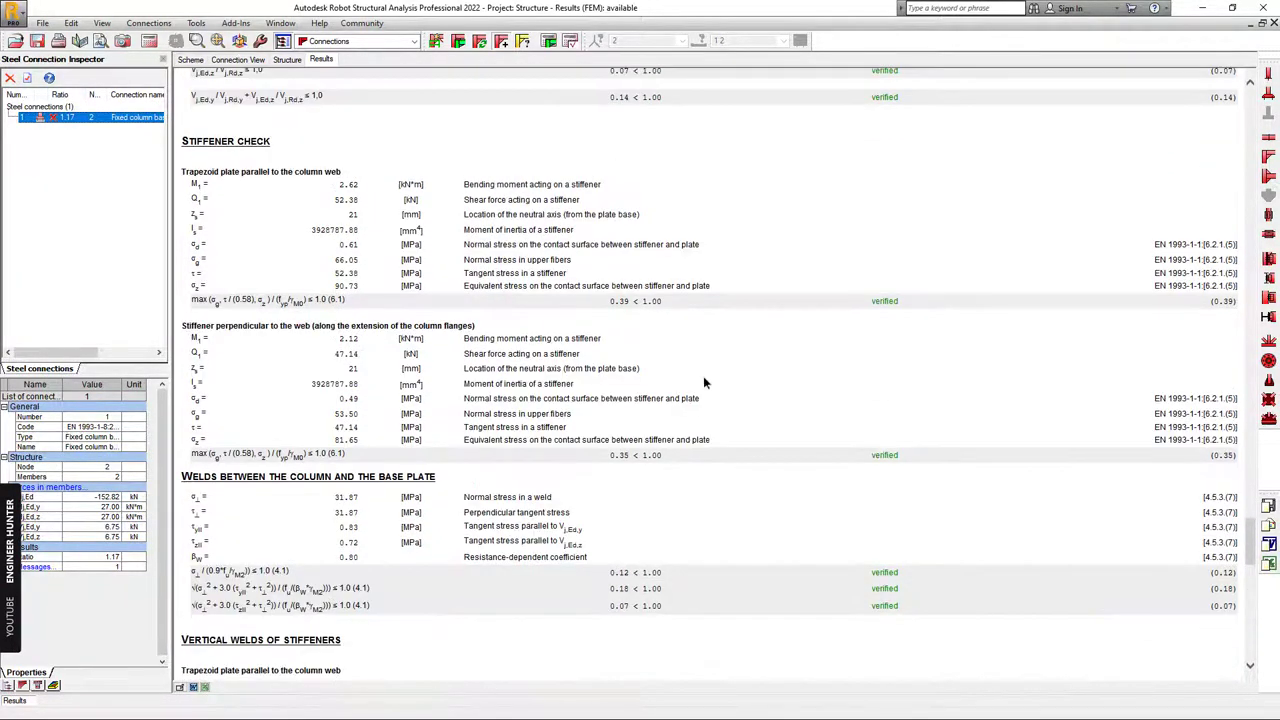
scroll(705, 380, "up", 15)
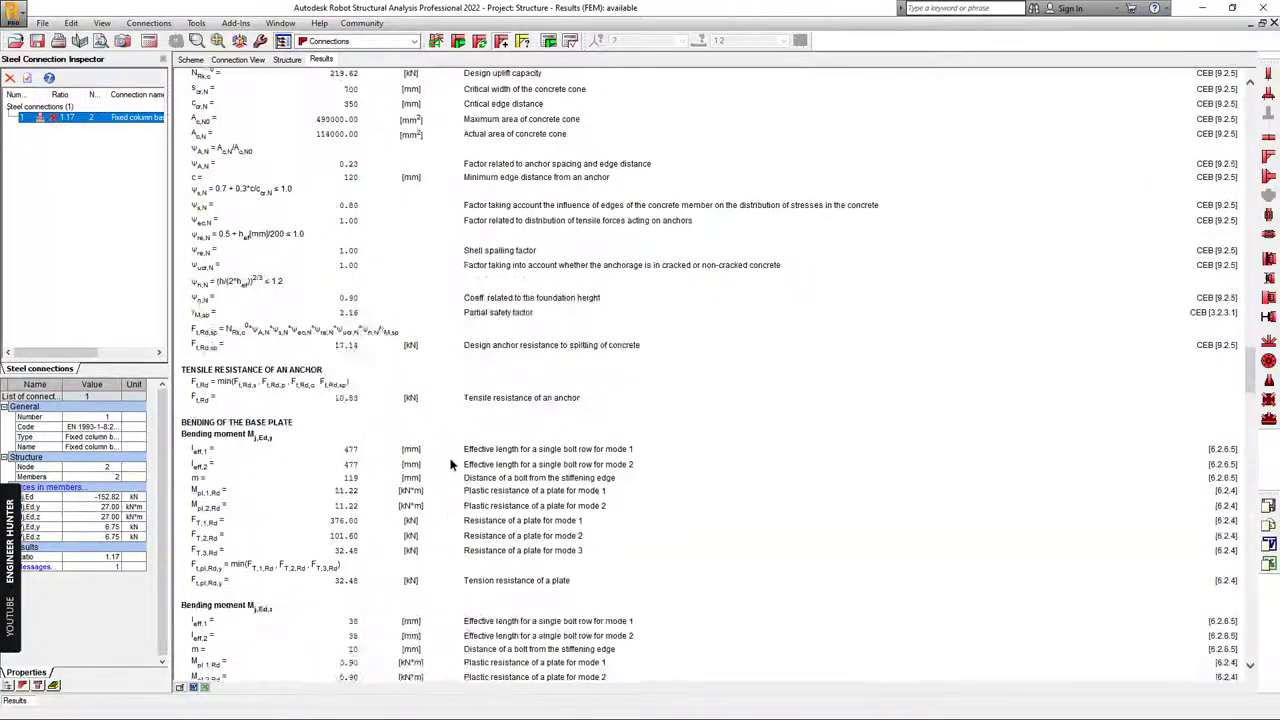
scroll(451, 465, "up", 20)
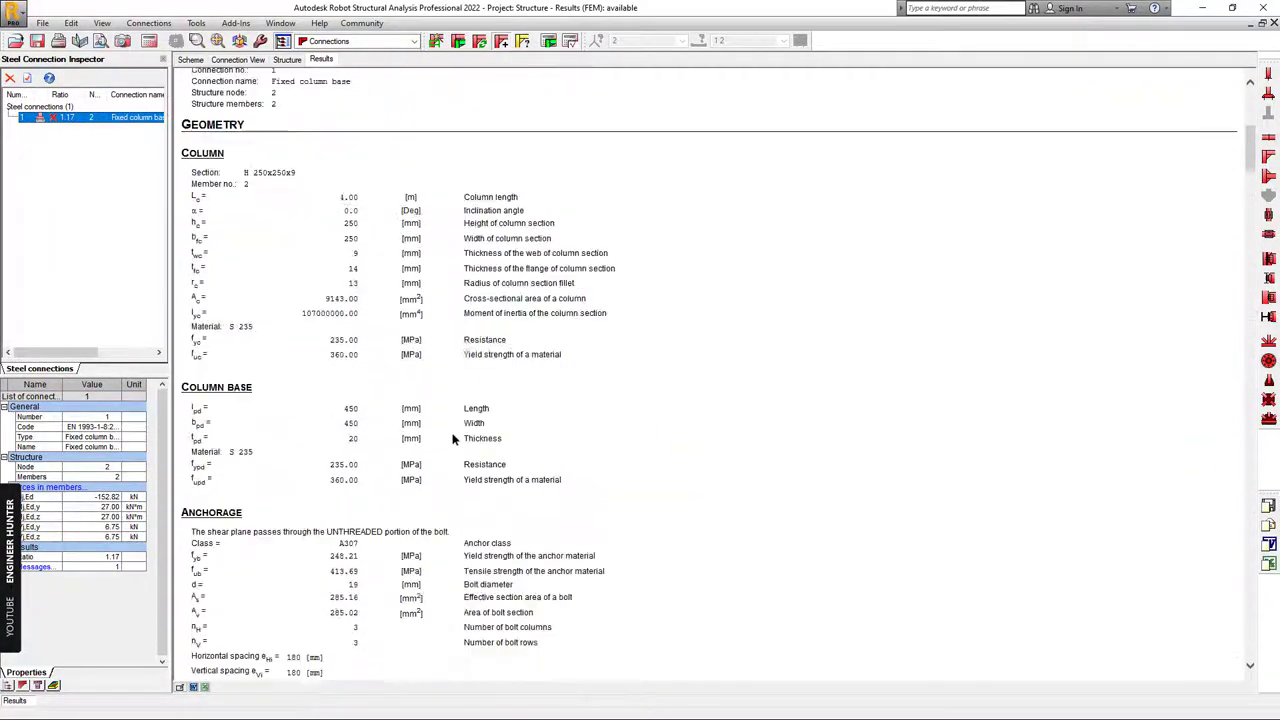
scroll(452, 438, "up", 5)
- Reopen the column base definition, review the base plate and stiffener parameters, and show the anchorage settings
double_click(60, 117)
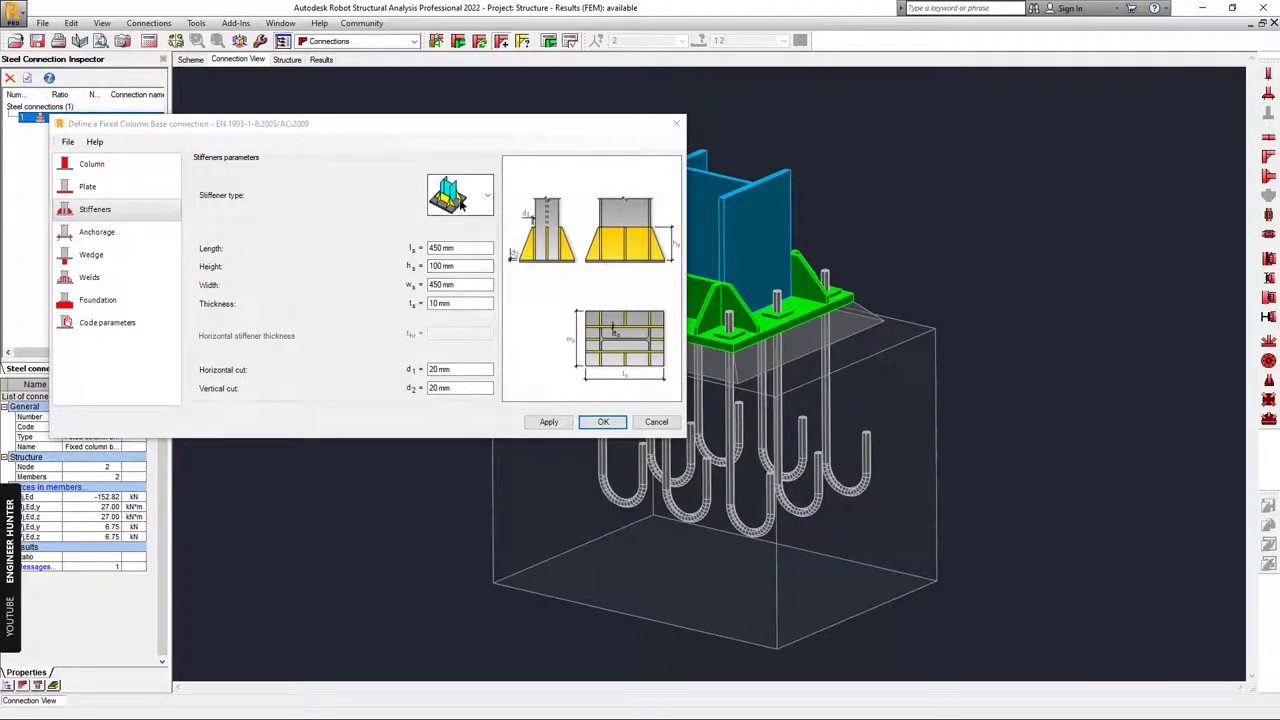
left_click(88, 187)
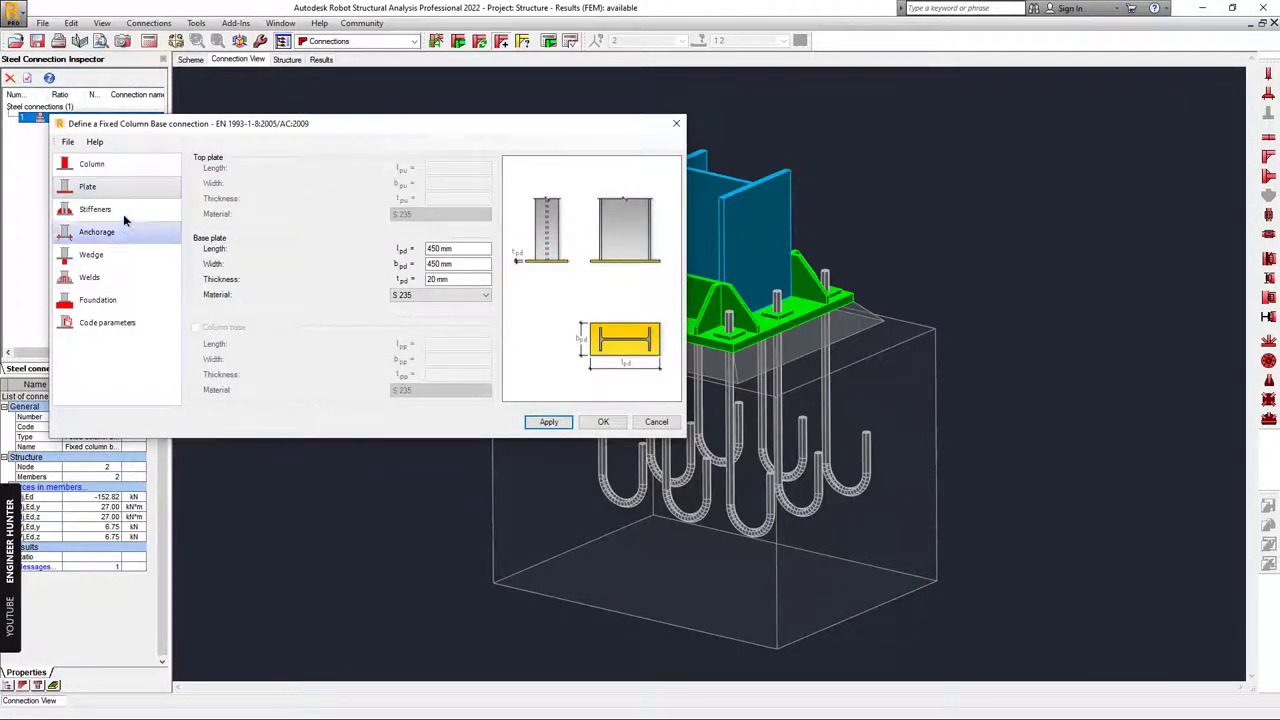
left_click(123, 210)
left_click(120, 190)
left_click(110, 232)
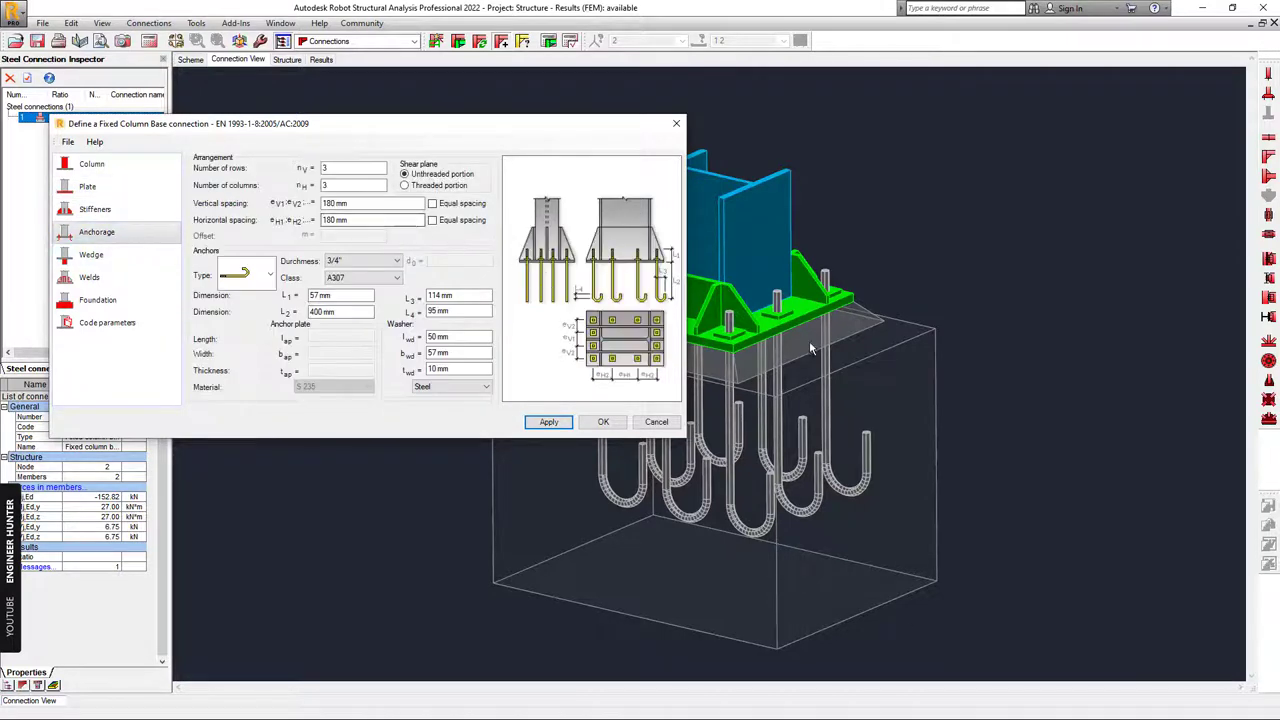
middle_click_drag(809, 347, 897, 293, "shift")
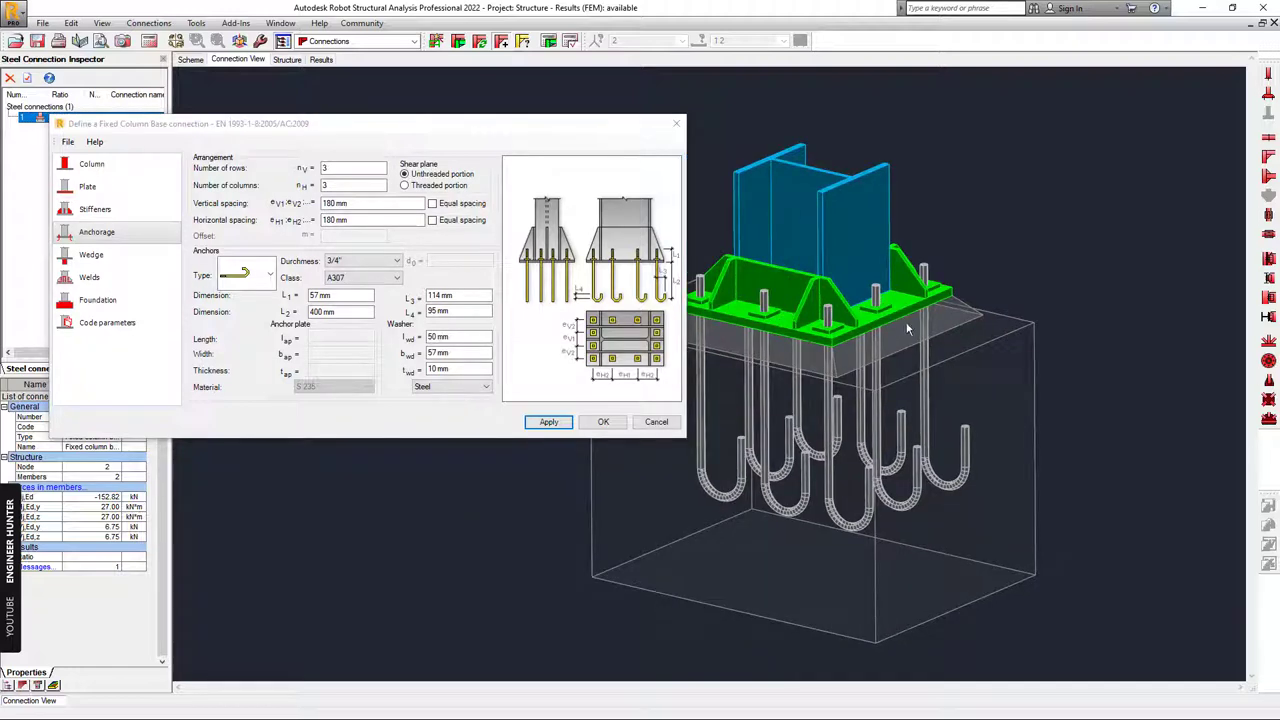
middle_click_drag(876, 305, 870, 369, "shift")
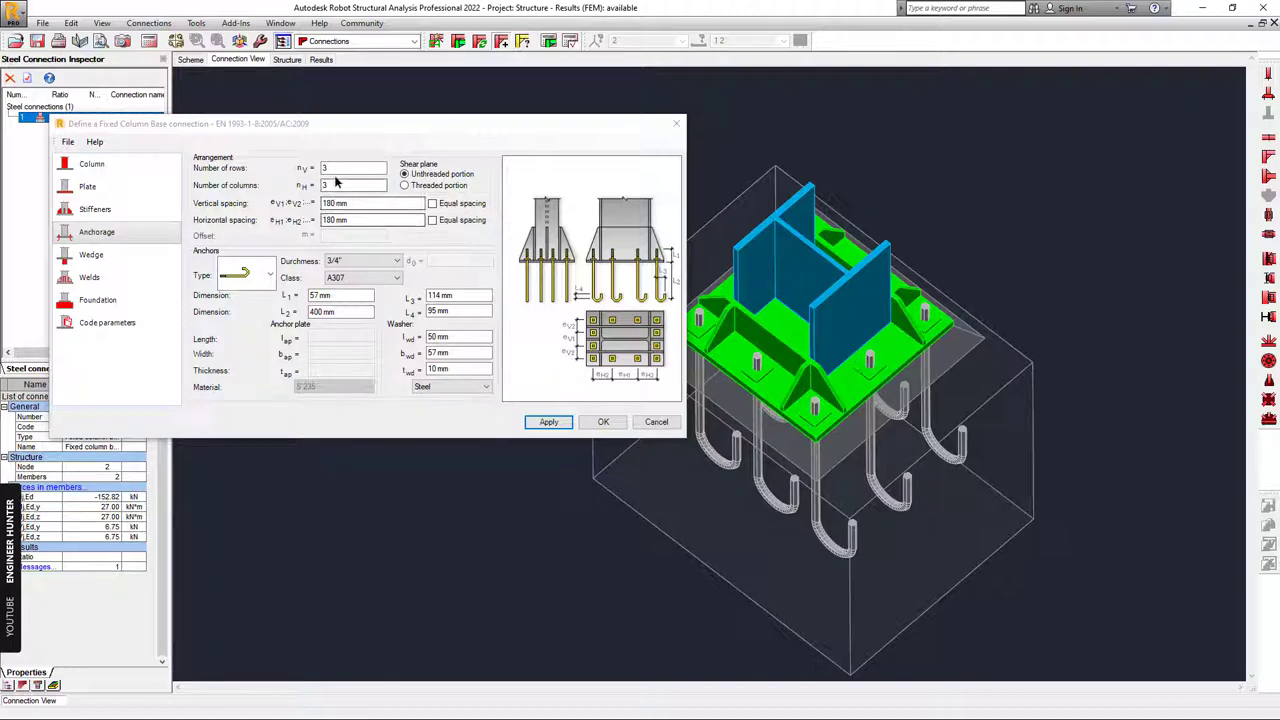
- Set the anchorage to 4 rows with 120,120 mm vertical spacing and confirm the definition
type("4")
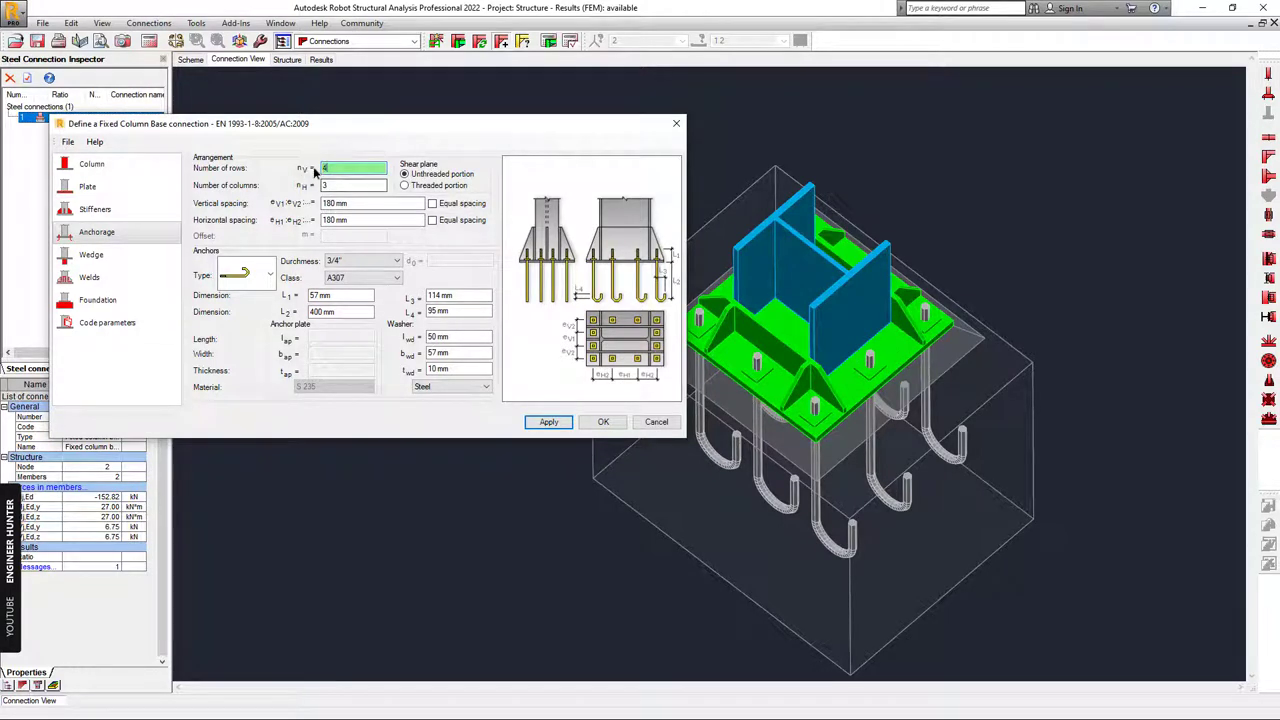
left_click(566, 421)
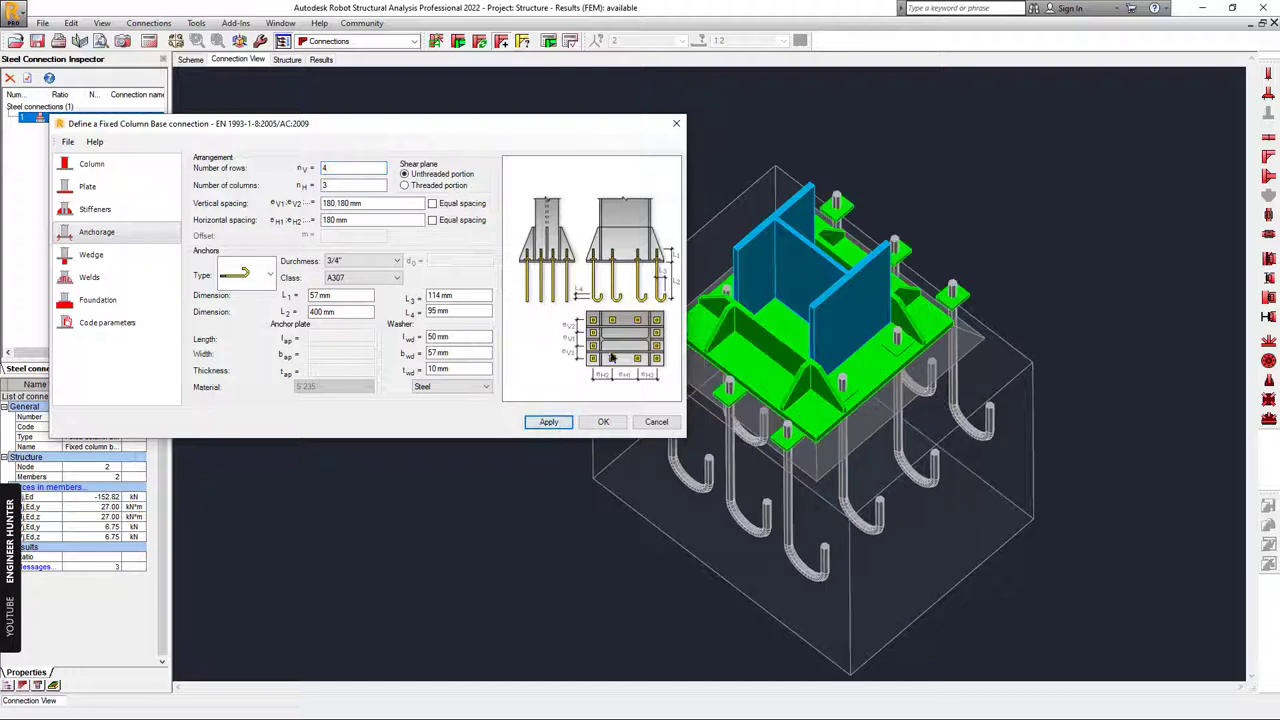
left_click_drag(349, 203, 288, 207)
type("120,120")
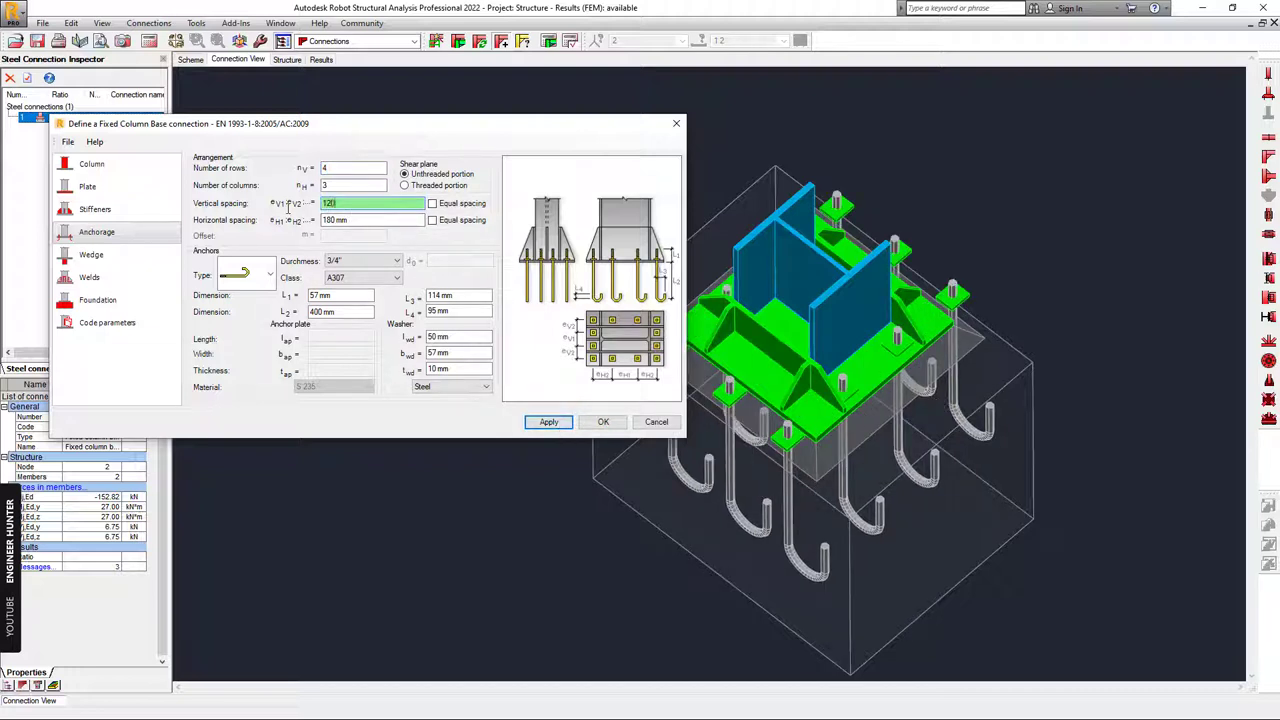
key("Tab")
left_click(549, 421)
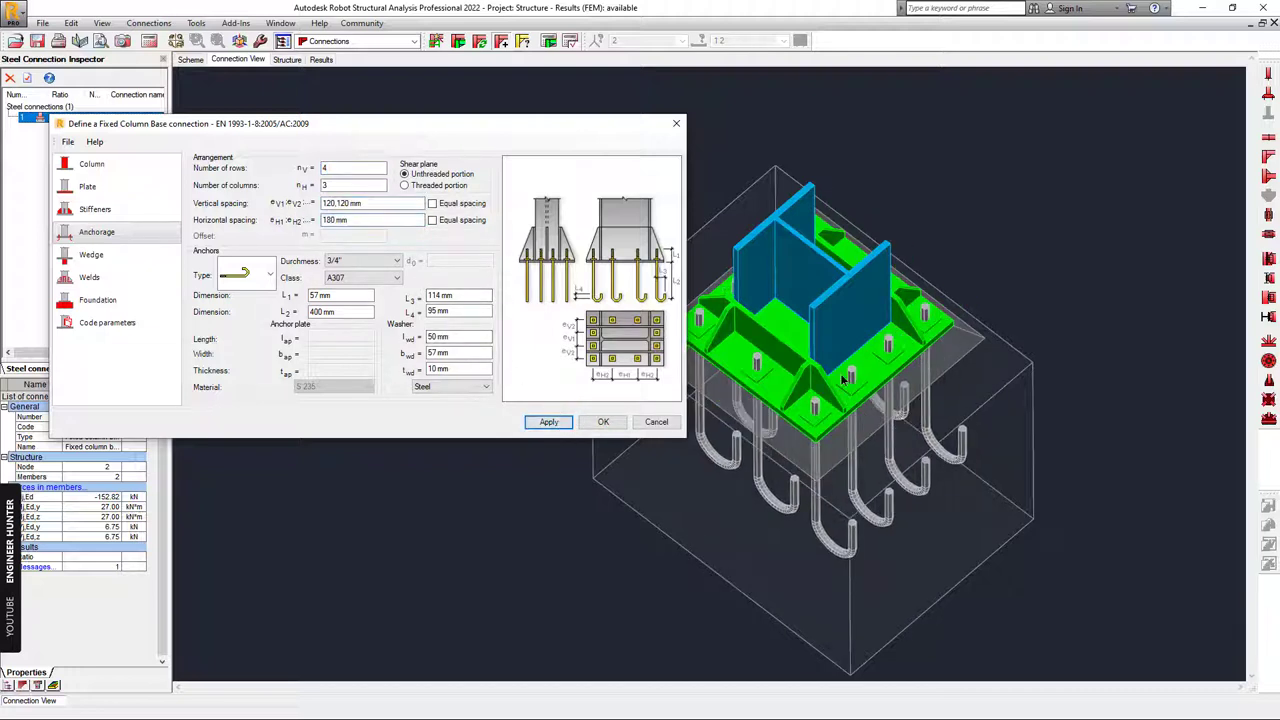
left_click(605, 422)
- Run the connection code check, which reports ratio 0.97 (OK), then orbit the 3D connection view
left_click(549, 41)
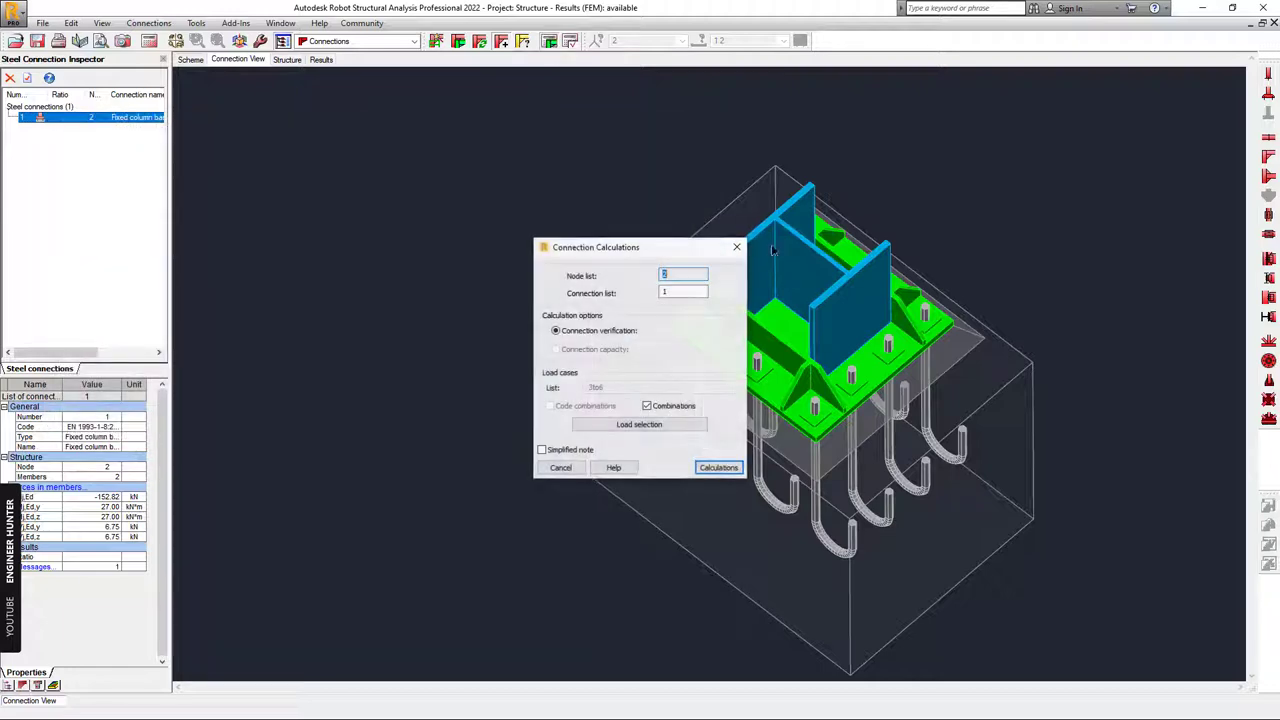
left_click(716, 466)
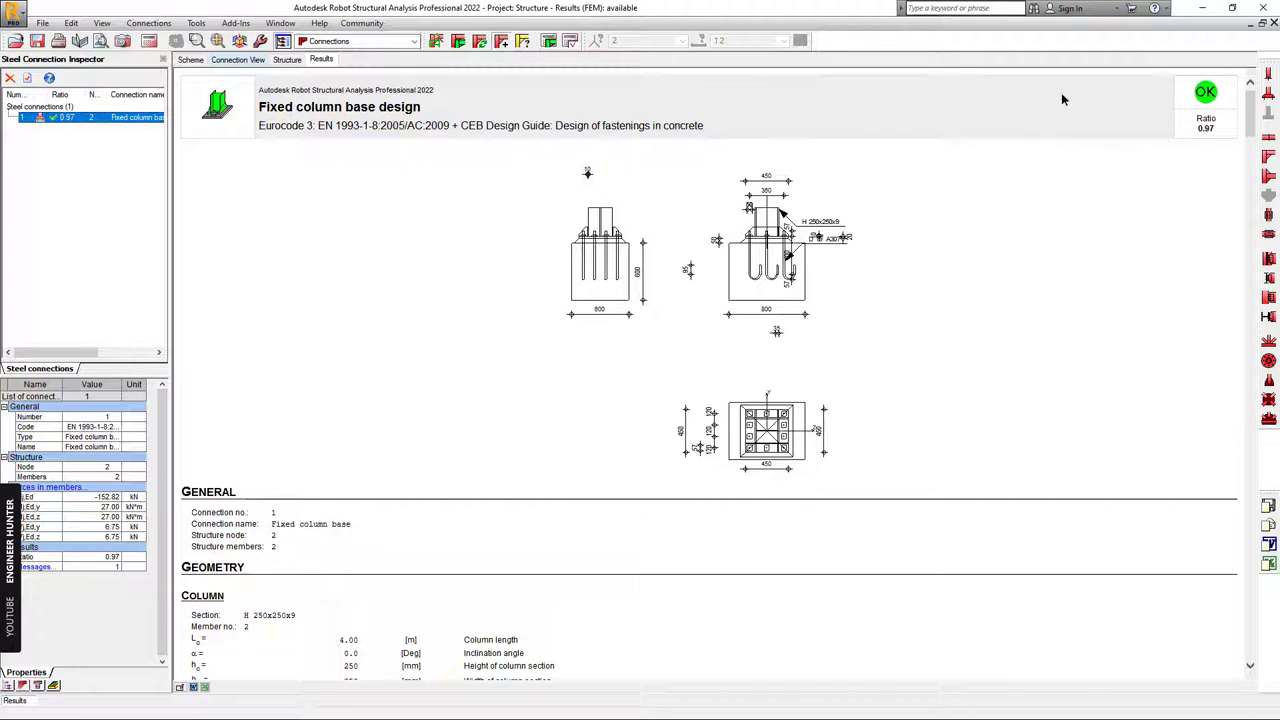
scroll(1061, 195, "down", 10)
scroll(1061, 195, "up", 10)
left_click(240, 60)
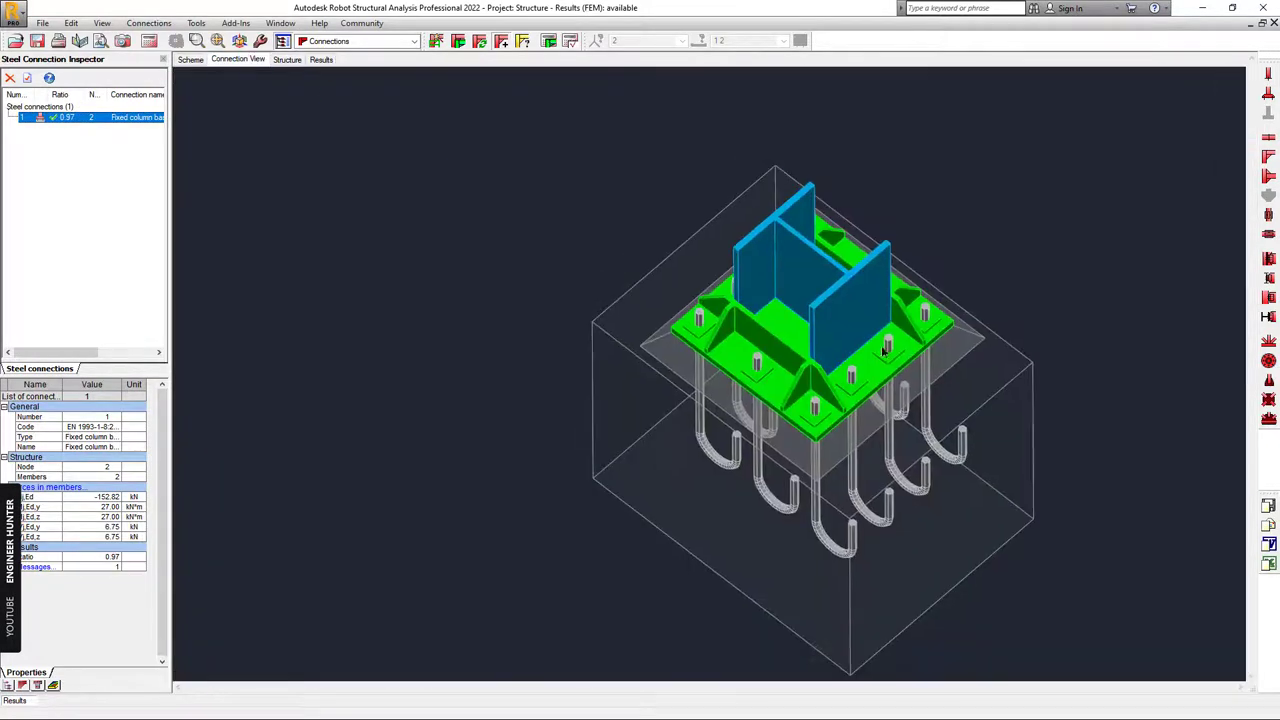
middle_click_drag(1023, 283, 583, 332, "shift")
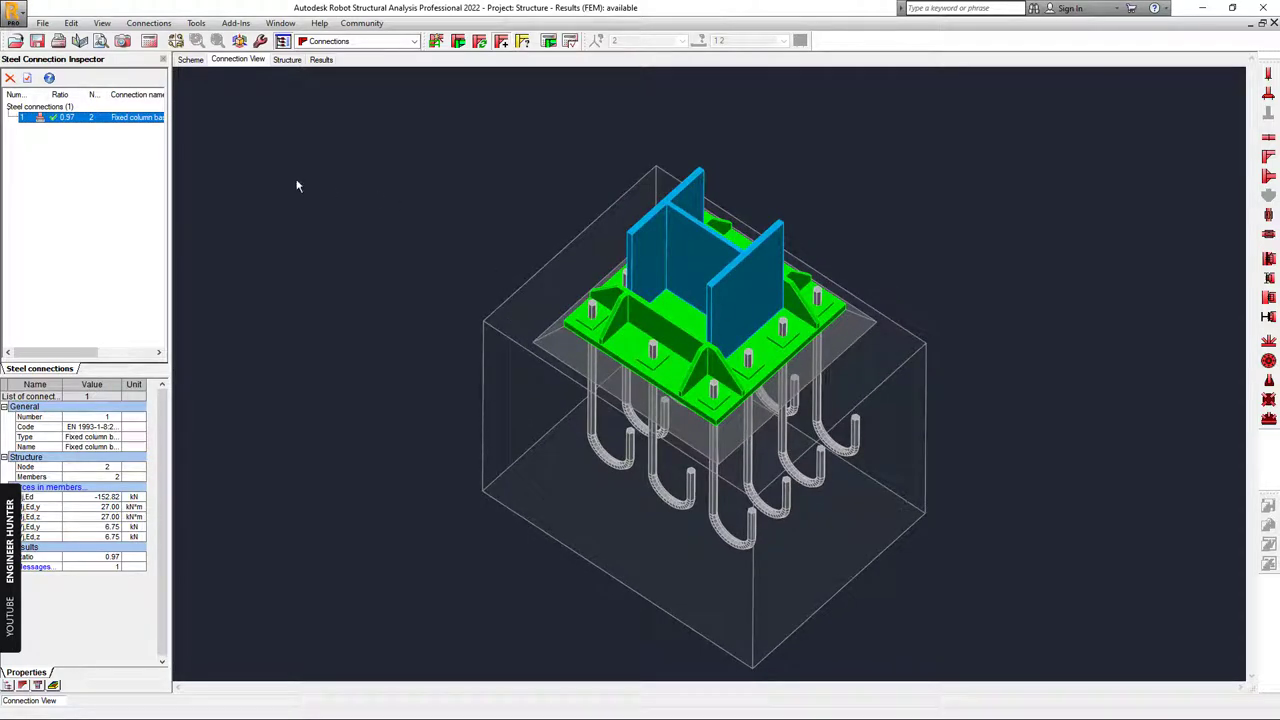
- Reopen the column base definition, reselect the stiffener type, review the base plate, and confirm it unchanged
double_click(101, 120)
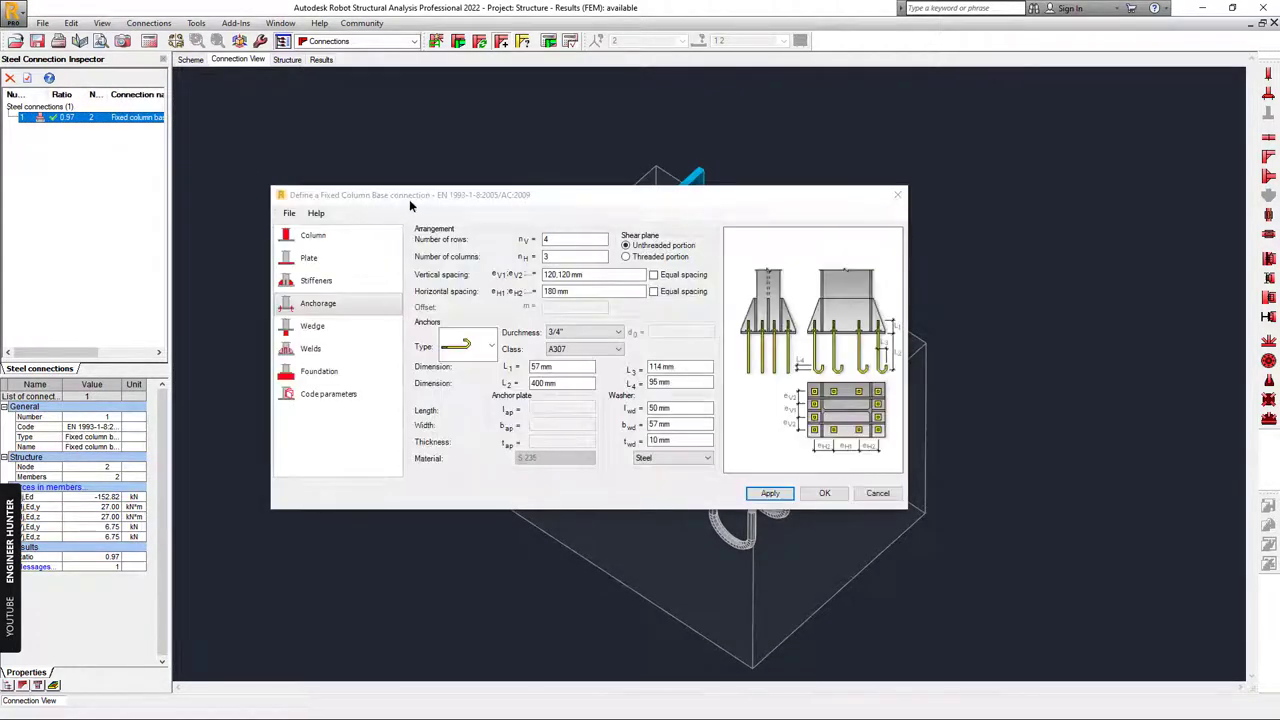
left_click_drag(409, 199, 366, 185)
left_click(299, 264)
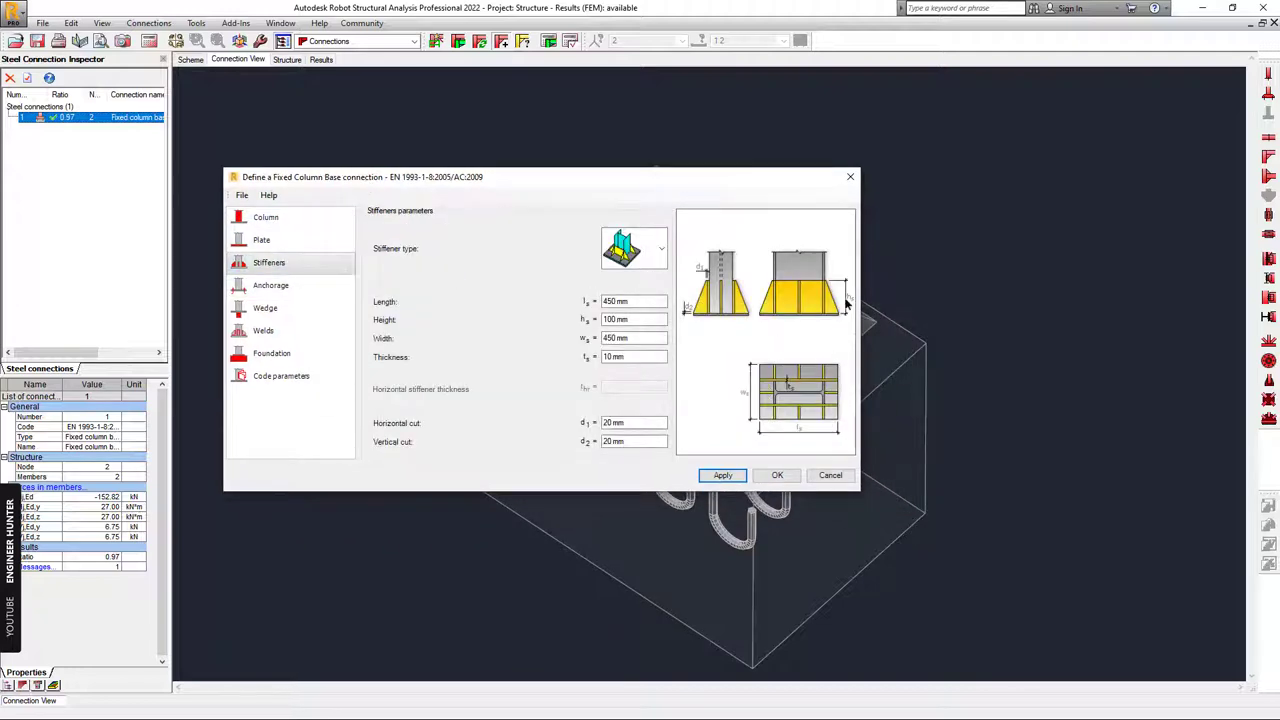
left_click(655, 258)
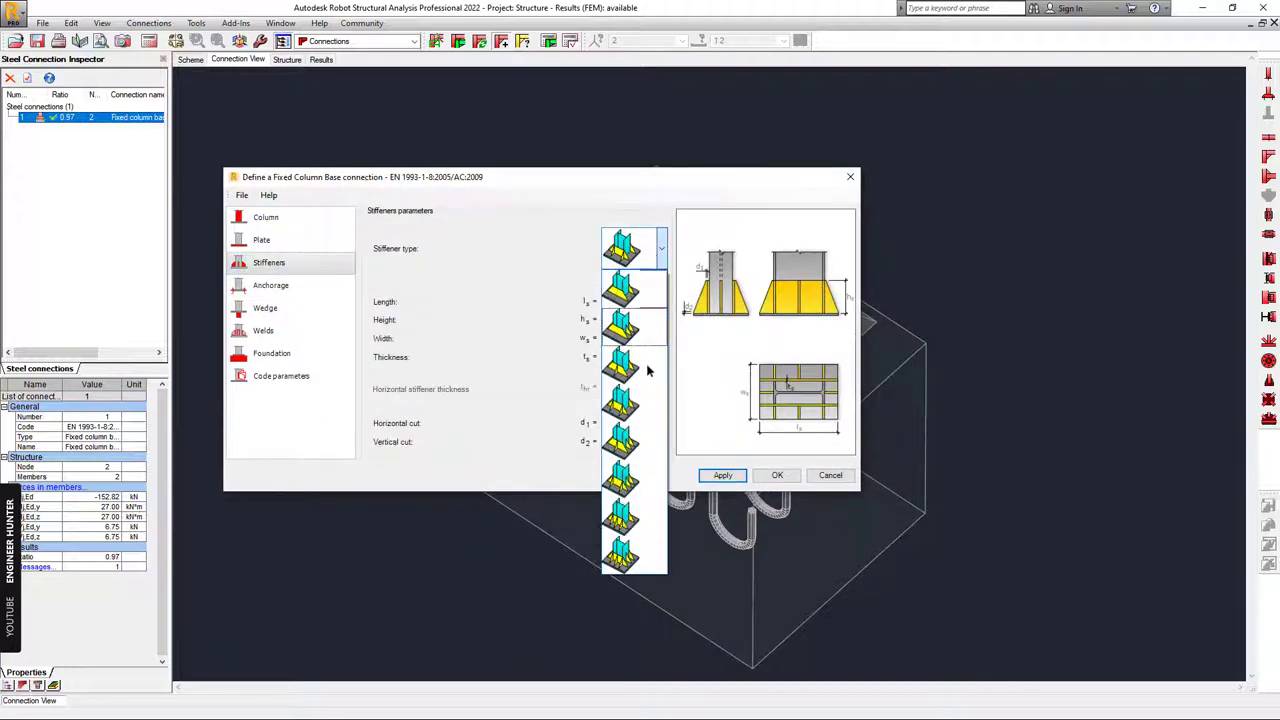
left_click(633, 453)
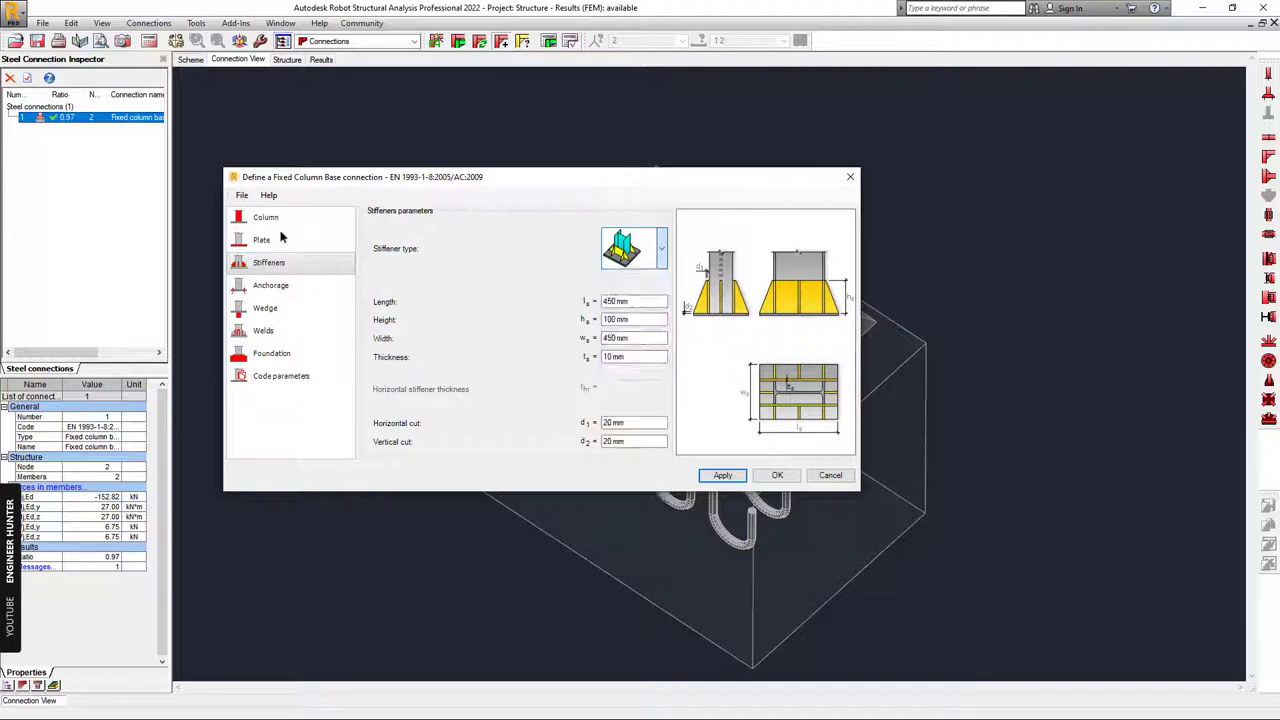
left_click(286, 240)
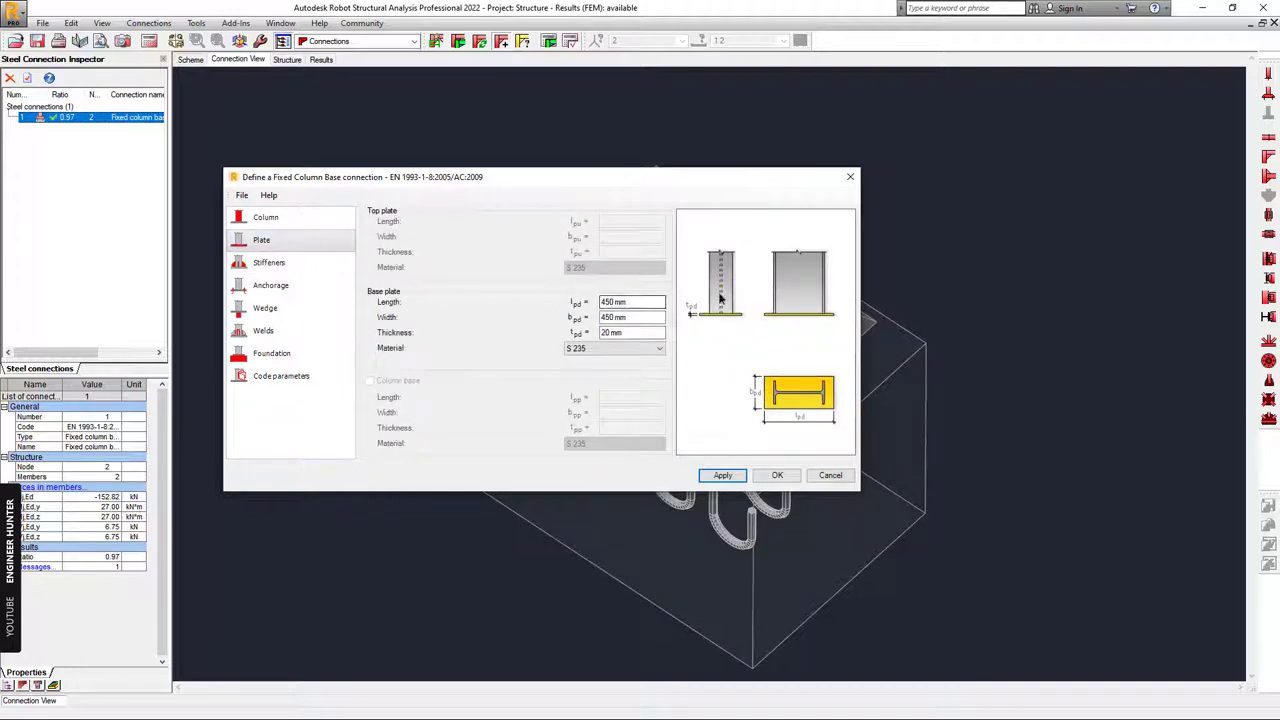
left_click_drag(740, 186, 585, 94)
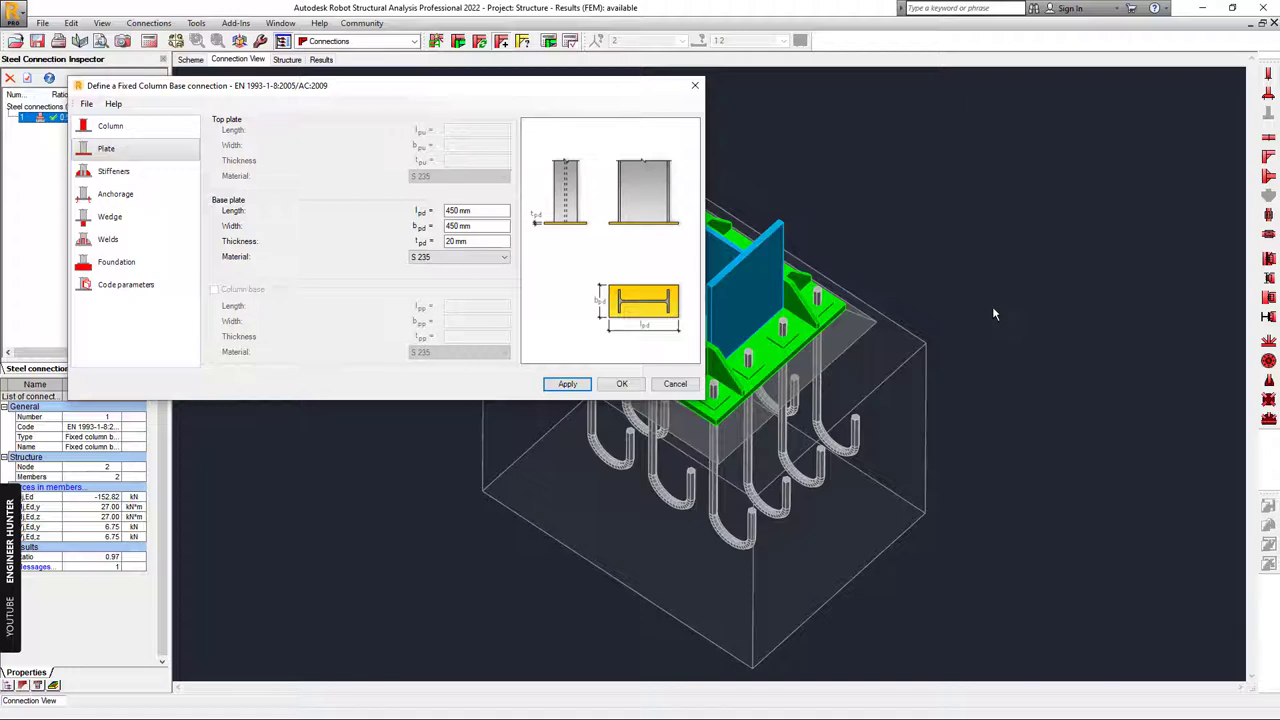
left_click(623, 384)
mouse_move(915, 407)
middle_mouse_down("shift")
mouse_move(963, 334)
mouse_move(1023, 351)
mouse_move(1063, 326)
mouse_move(914, 400)
mouse_move(924, 412)
middle_mouse_up("shift")
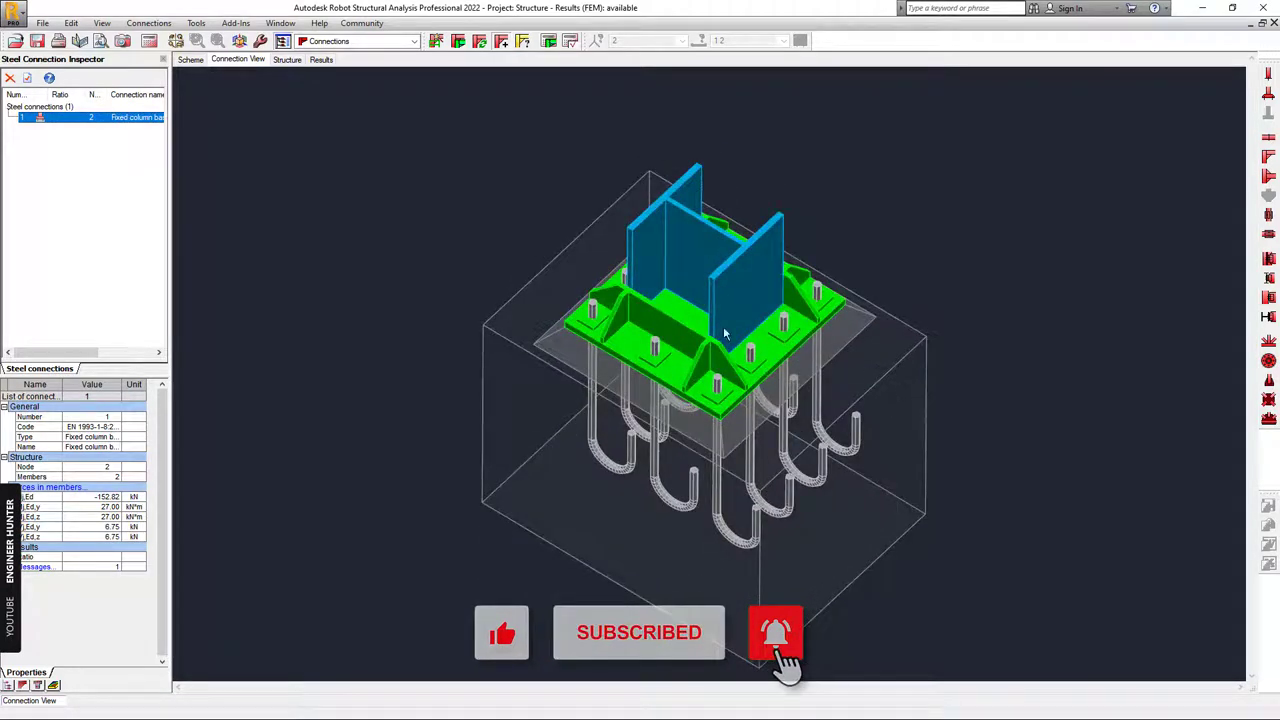
- Recalculate the connection from the Results view, restoring ratio 0.97 (OK), and show the 3D connection model
left_click(321, 59)
left_click(563, 43)
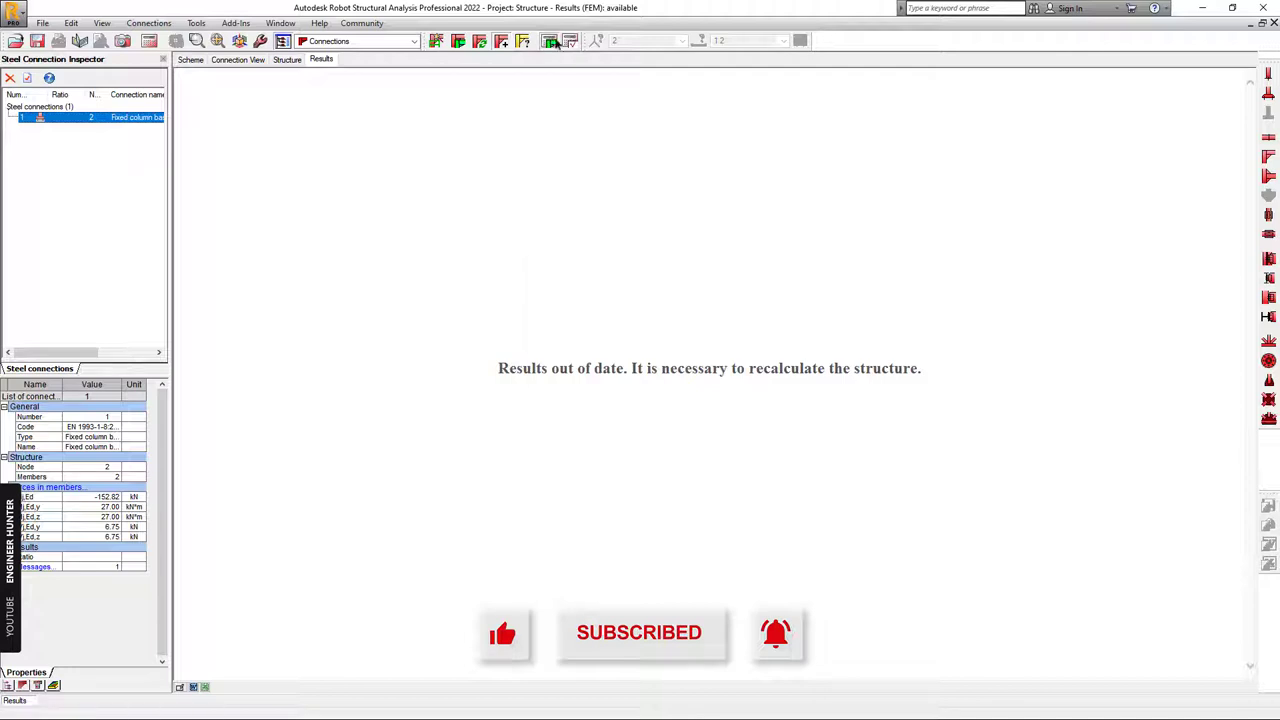
left_click(714, 472)
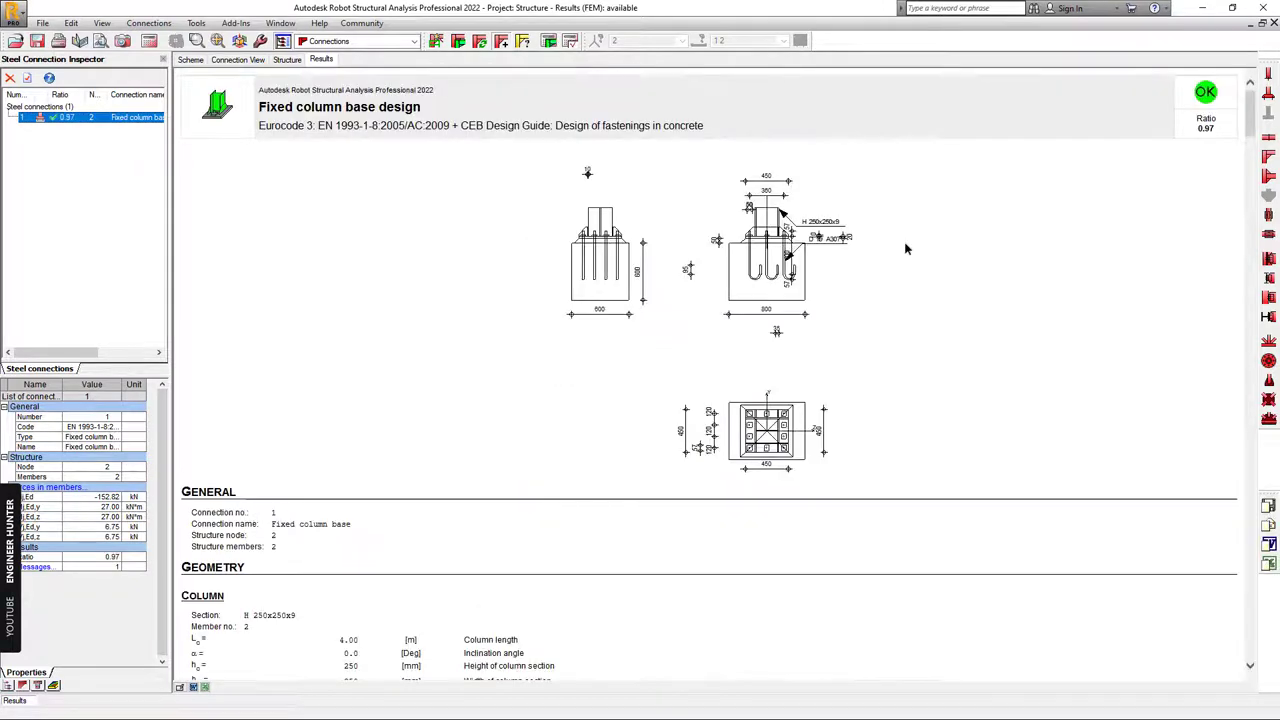
left_click(237, 60)
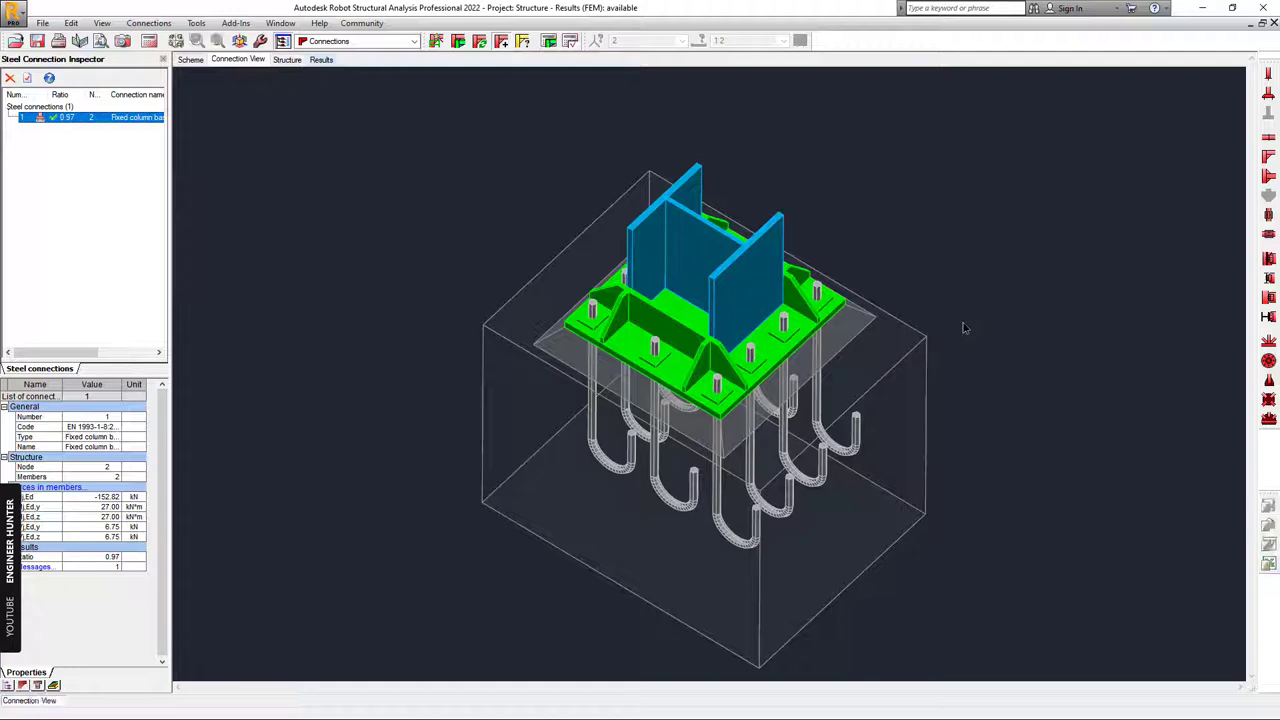